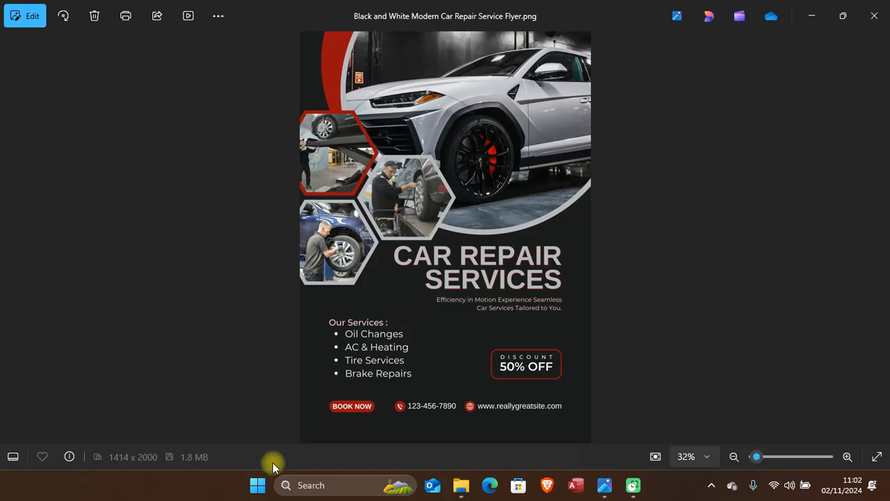
Step: Open PowerPoint, create a blank presentation and dismiss the Office updates notice
{"action": "left_click", "coordinate": [257, 485]}
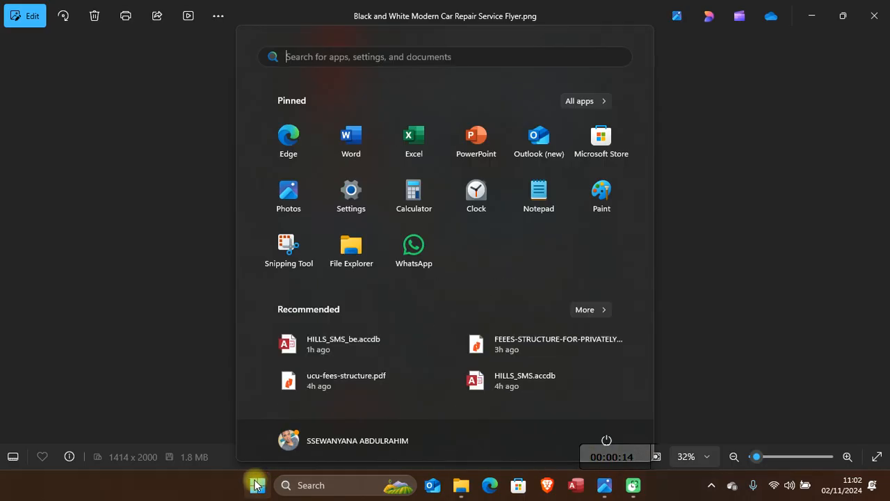
{"action": "type", "text": "powe"}
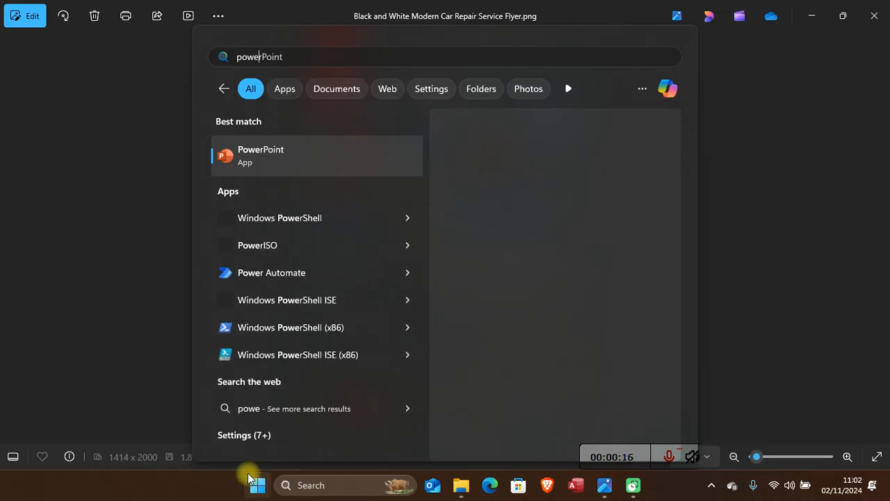
{"action": "left_click", "coordinate": [250, 480]}
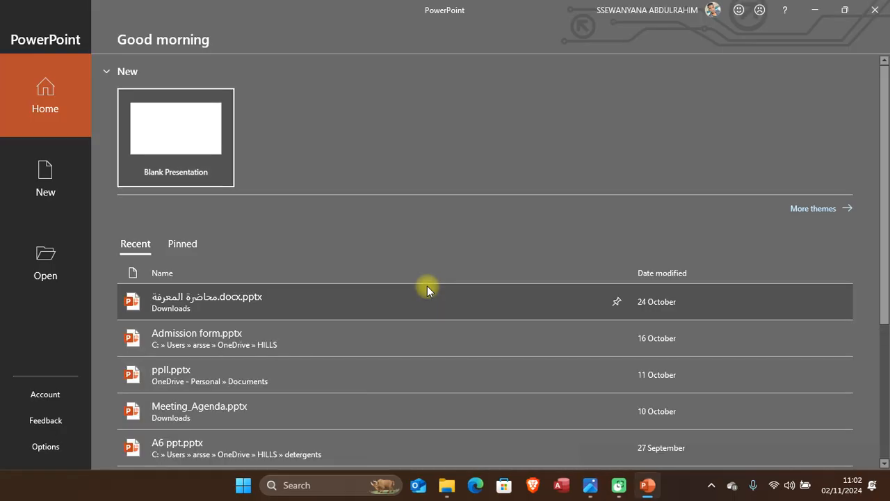
{"action": "left_click", "coordinate": [169, 149]}
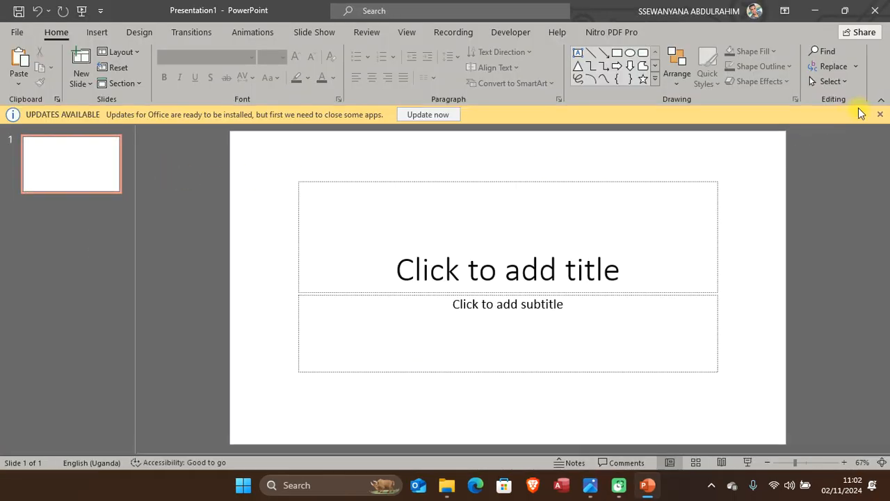
{"action": "left_click", "coordinate": [879, 114]}
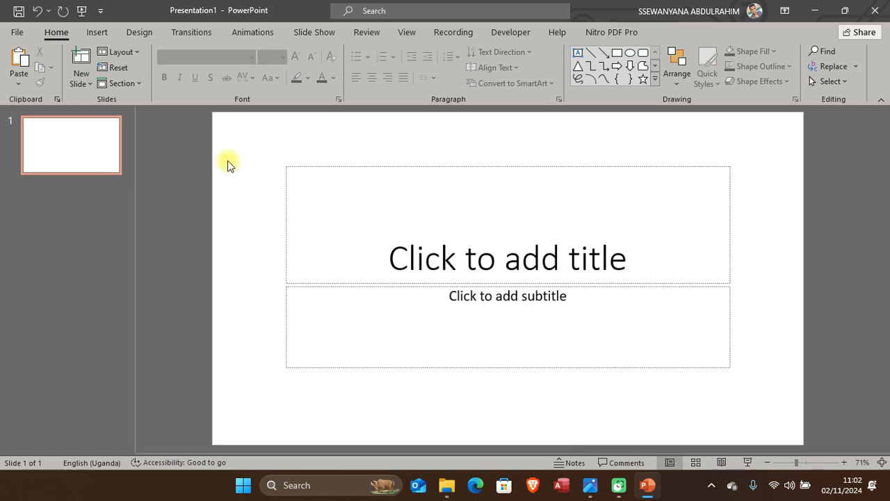
Step: Check the reference flyer in Photos and set the PowerPoint slide size to A4 Paper (210x297 mm), portrait, with content maximized
{"action": "key", "text": "Tab"}
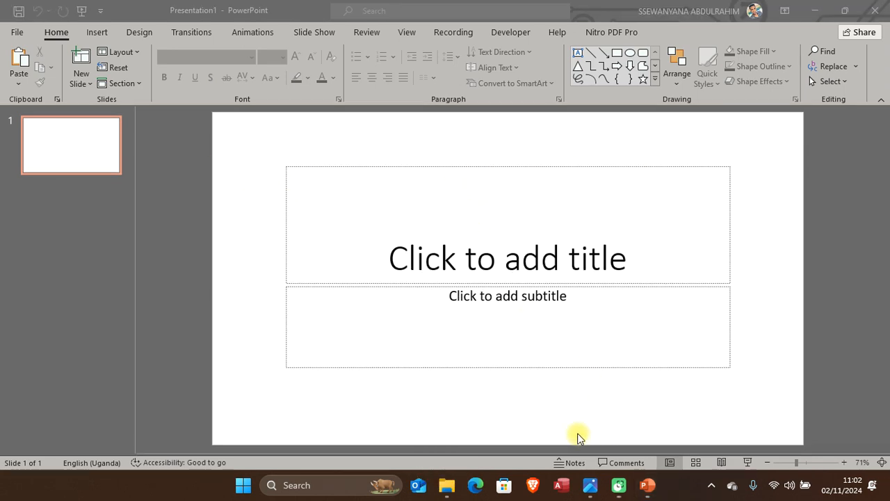
{"action": "key", "text": "alt+Tab"}
{"action": "key", "text": "alt+Tab"}
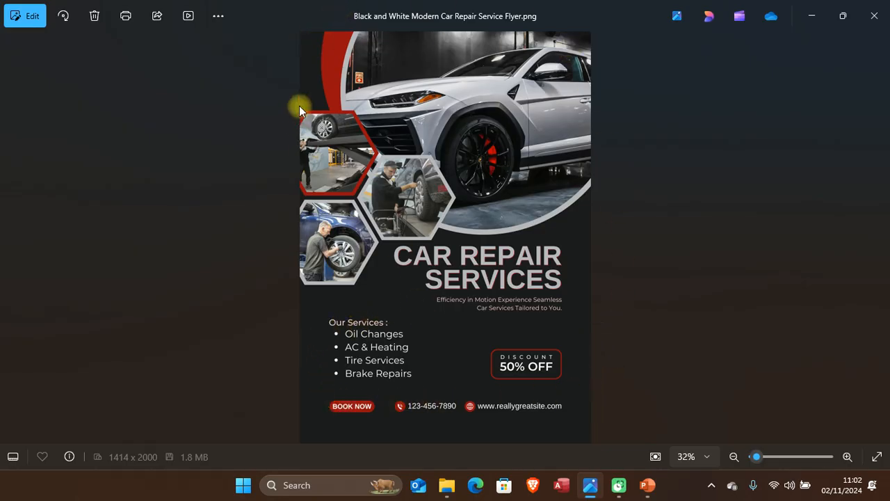
{"action": "key", "text": "alt+Tab"}
{"action": "key", "text": "alt+Tab"}
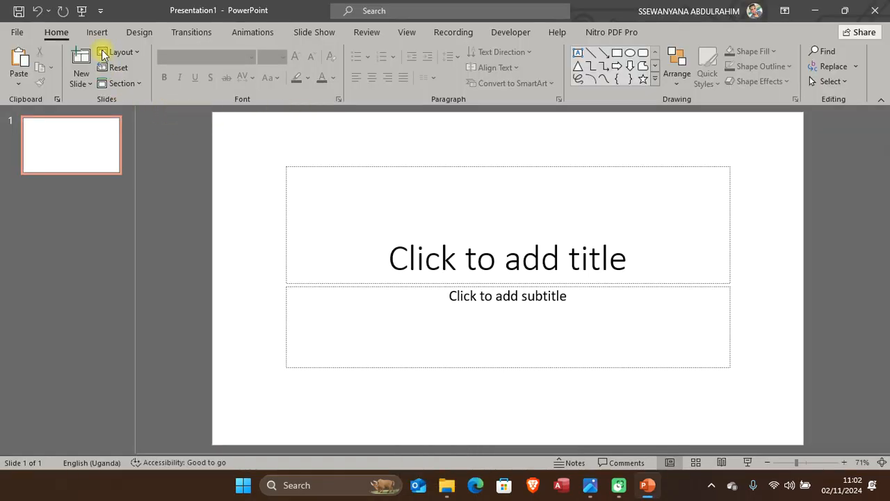
{"action": "left_click", "coordinate": [143, 32]}
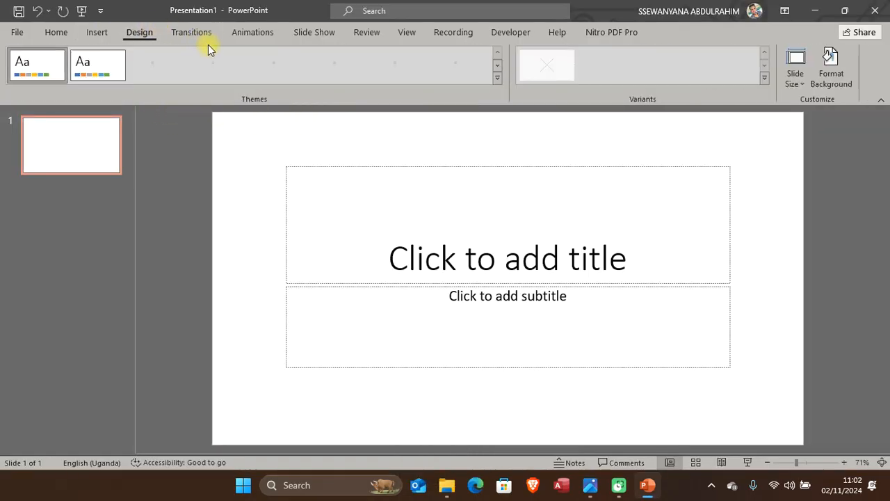
{"action": "left_click", "coordinate": [800, 82]}
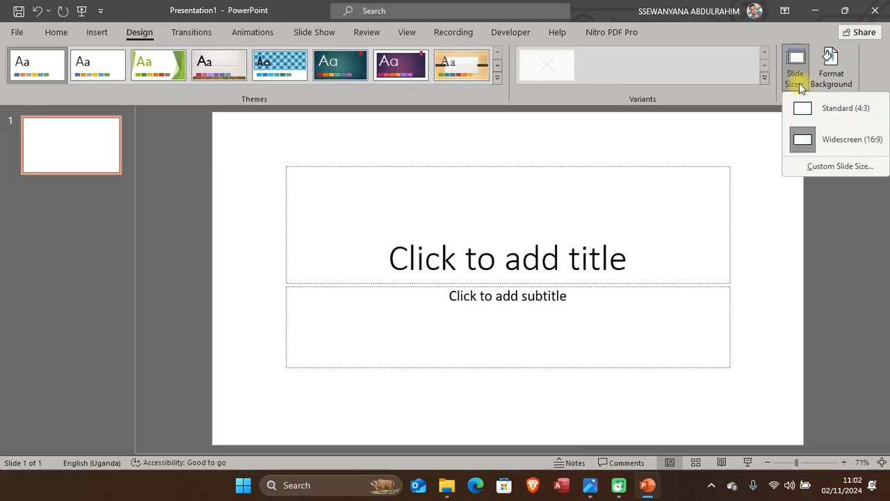
{"action": "left_click", "coordinate": [841, 166]}
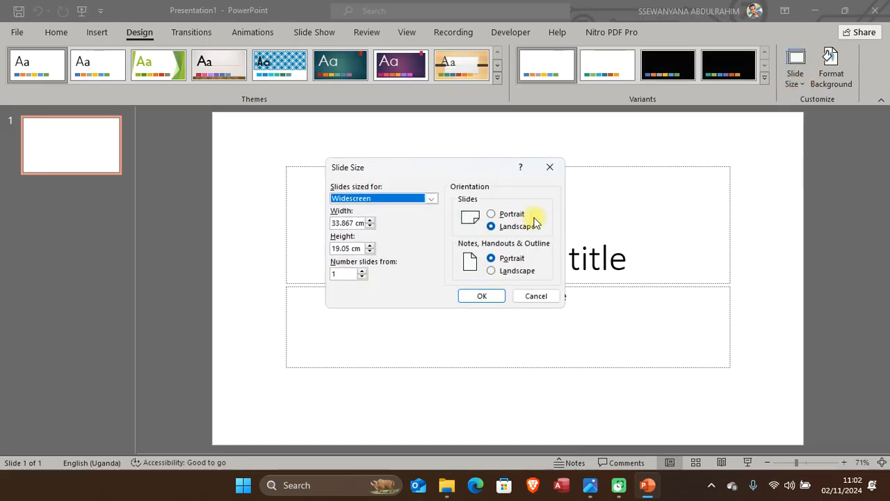
{"action": "left_click", "coordinate": [432, 199]}
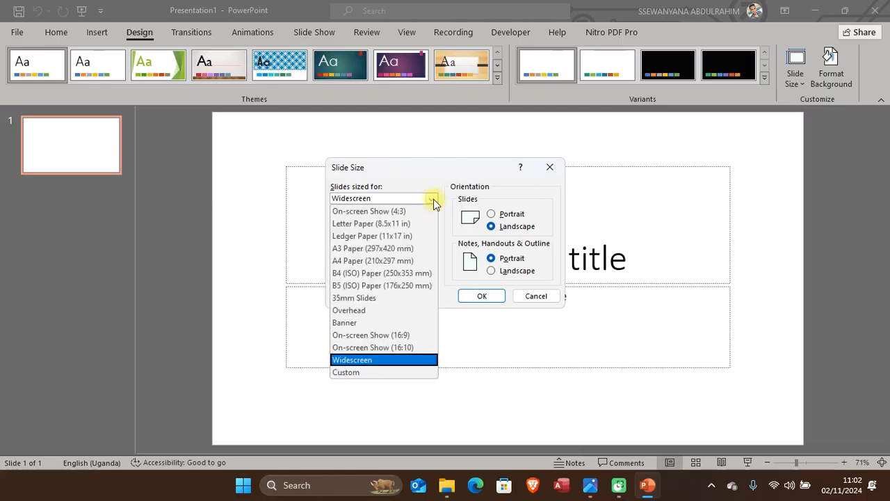
{"action": "left_click", "coordinate": [368, 261]}
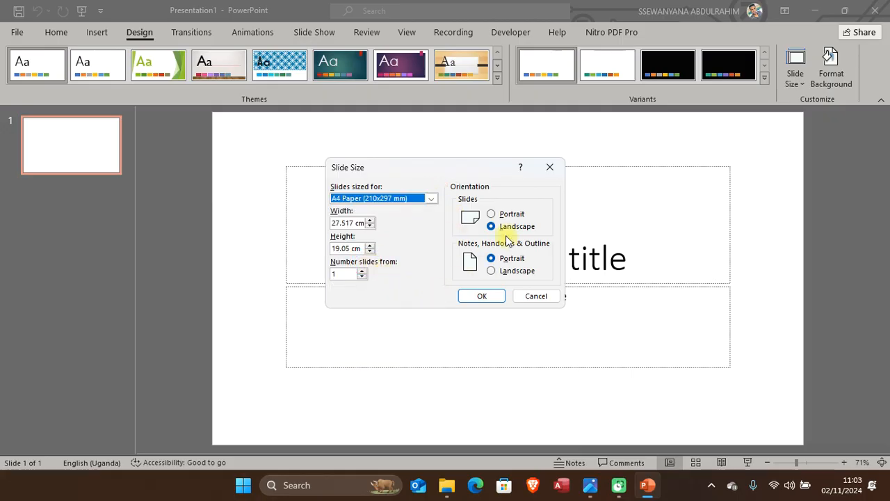
{"action": "left_click", "coordinate": [492, 214]}
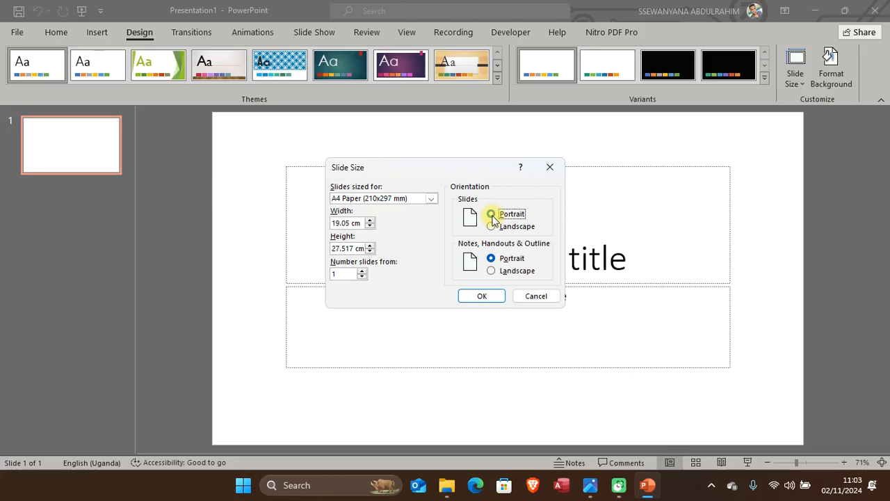
{"action": "left_click", "coordinate": [483, 298]}
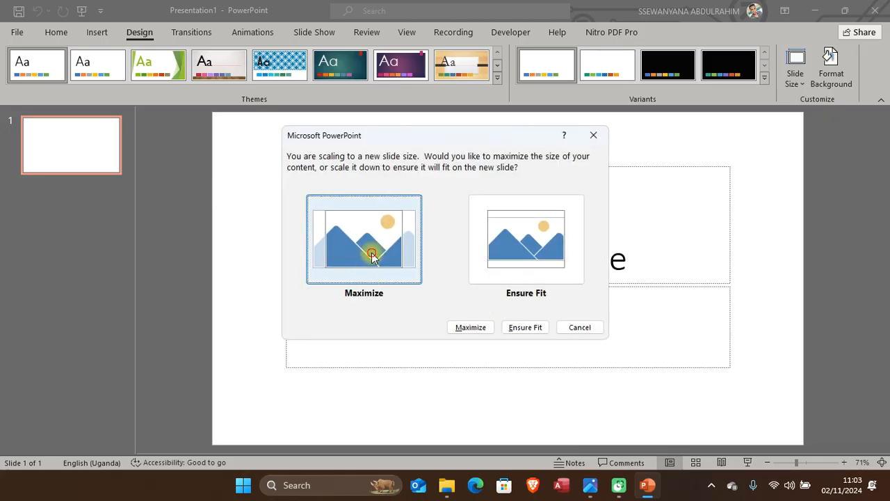
{"action": "left_click", "coordinate": [370, 252]}
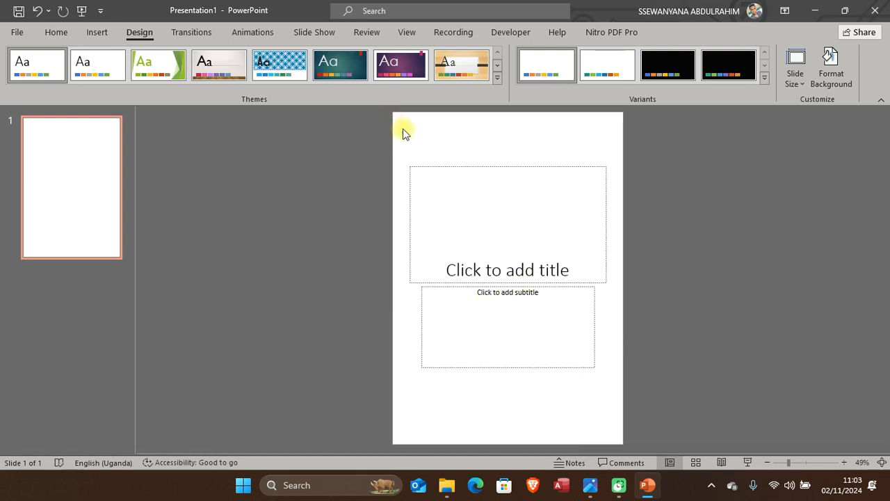
Step: Change the slide's layout to Blank
{"action": "left_click", "coordinate": [52, 33]}
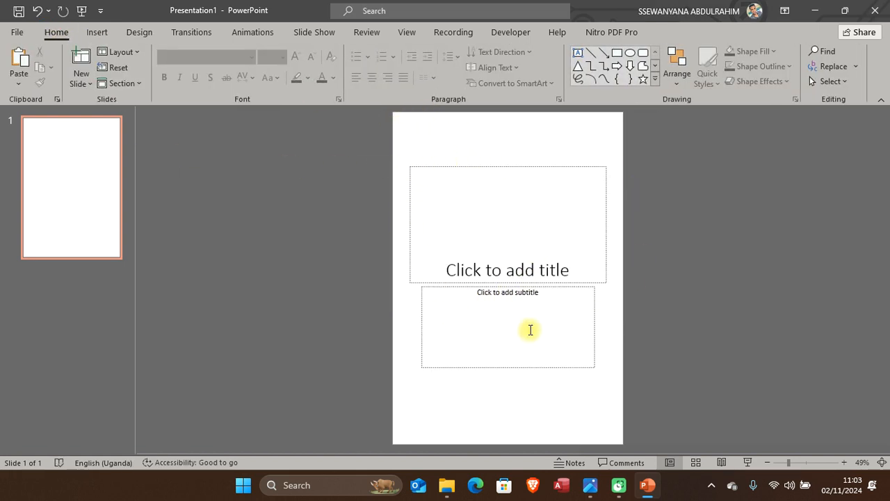
{"action": "right_click", "coordinate": [443, 130]}
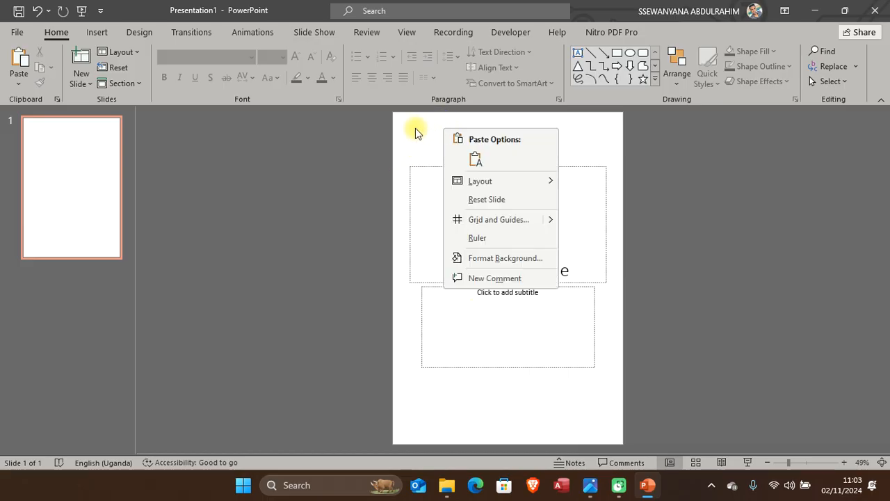
{"action": "mouse_move", "coordinate": [548, 180]}
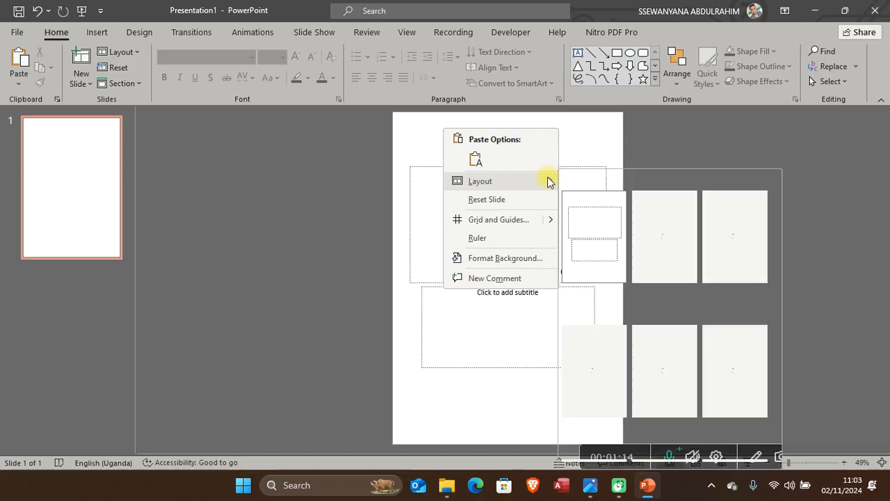
{"action": "scroll", "coordinate": [633, 251], "scroll_direction": "down", "scroll_amount": 3}
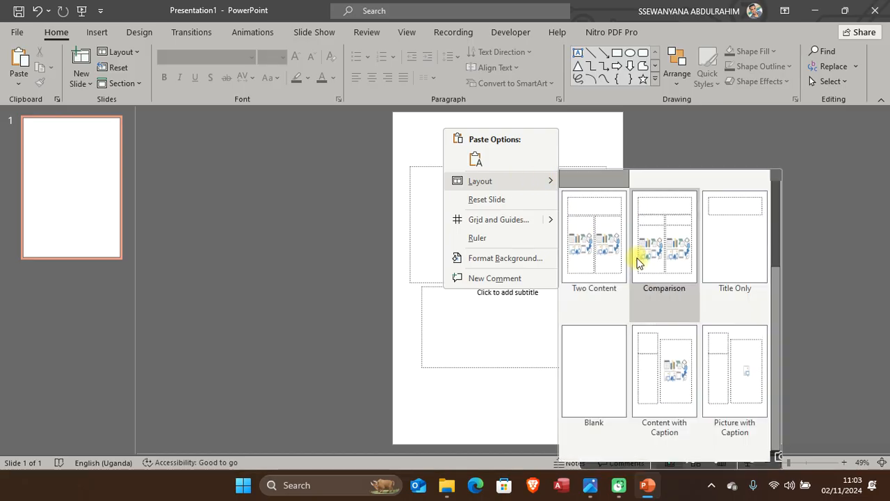
{"action": "left_click", "coordinate": [604, 358]}
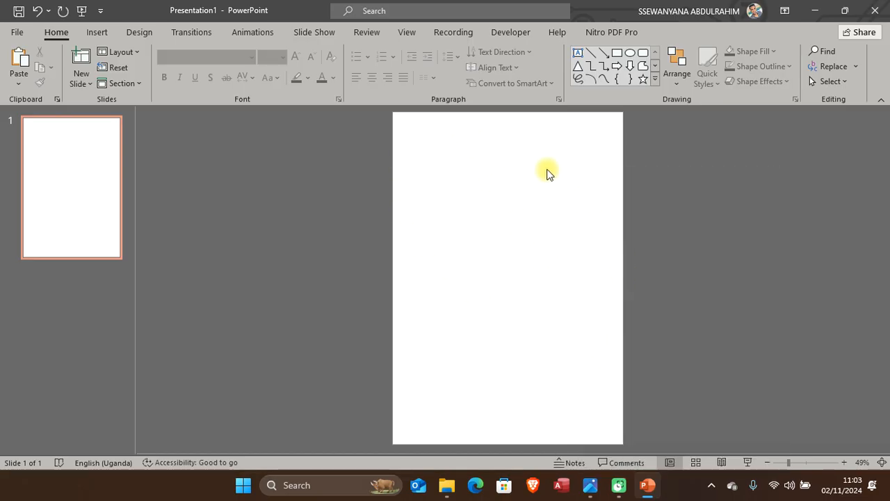
Step: Check the reference flyer in Photos and fill the PowerPoint slide background with the solid custom colour #161717
{"action": "key", "text": "alt+Tab"}
{"action": "key", "text": "alt+Tab"}
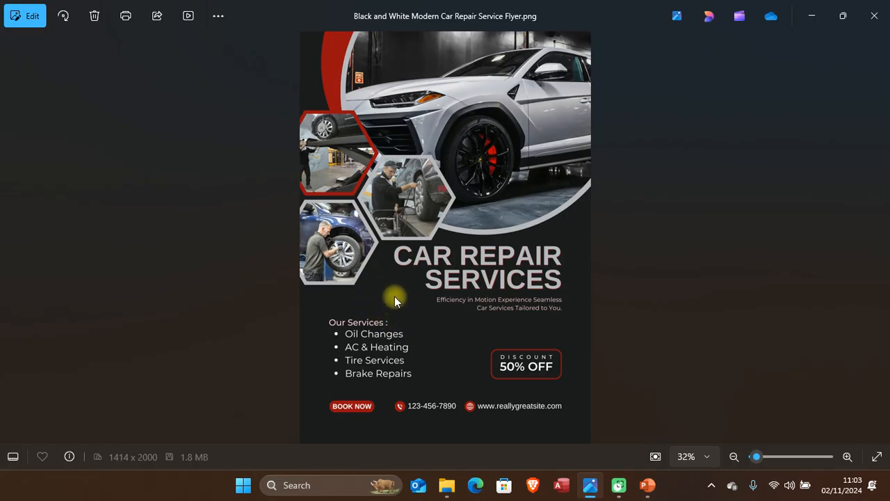
{"action": "key", "text": "alt+Tab"}
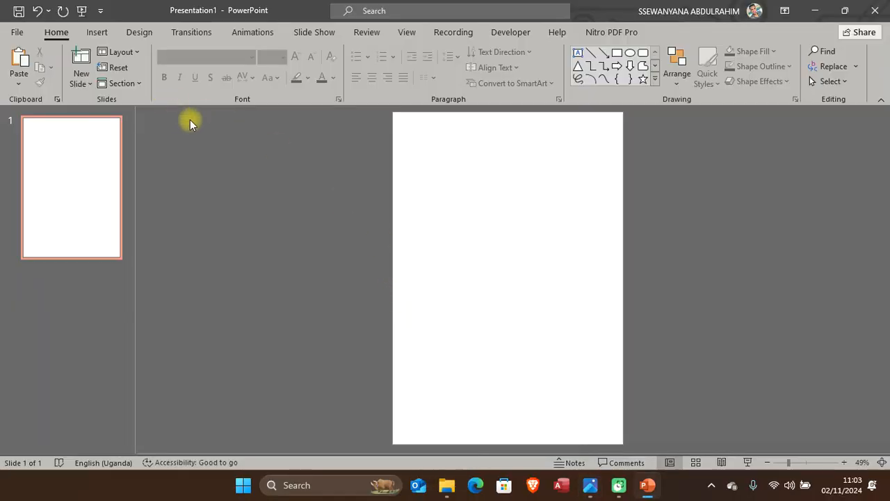
{"action": "left_click", "coordinate": [136, 33]}
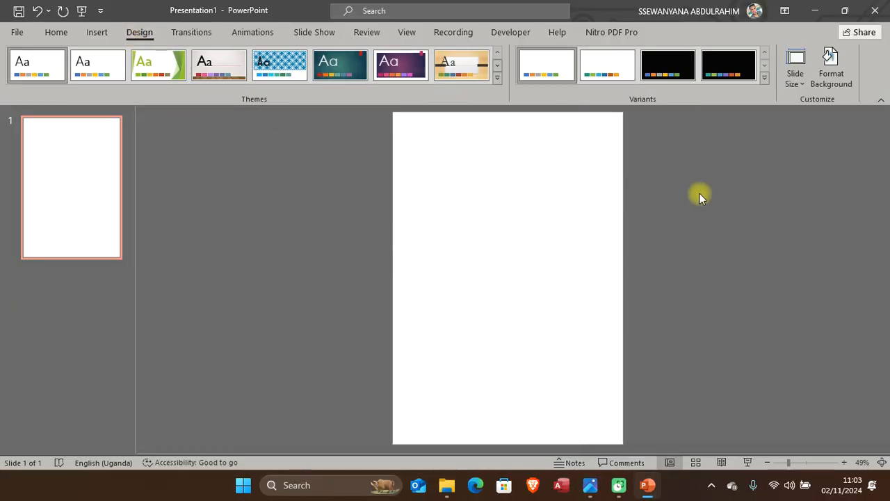
{"action": "left_click", "coordinate": [831, 78]}
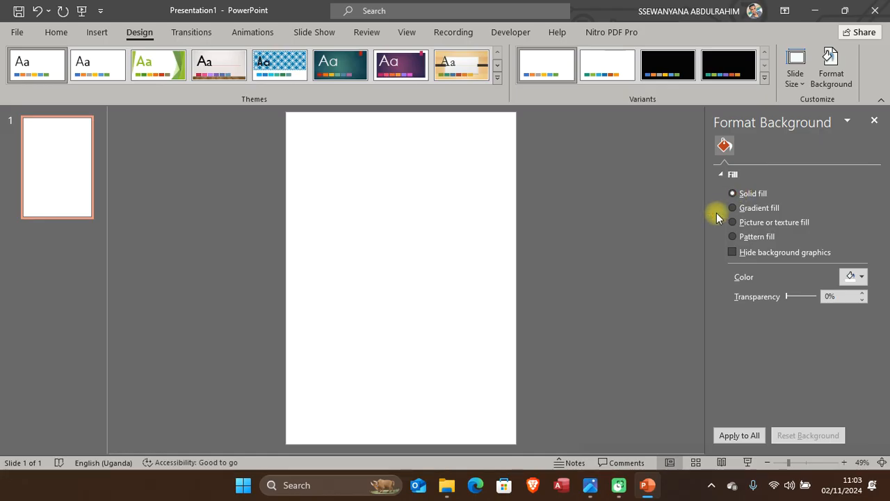
{"action": "left_click", "coordinate": [853, 276]}
{"action": "left_click", "coordinate": [853, 275]}
{"action": "left_click", "coordinate": [852, 275]}
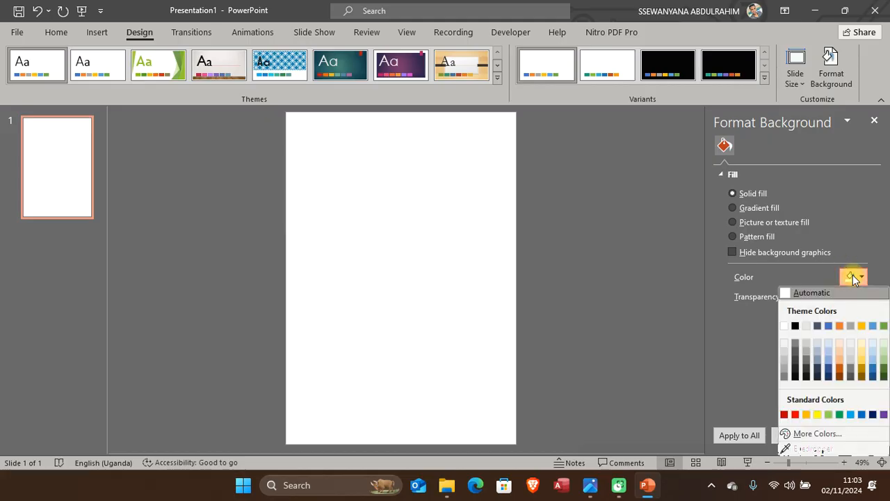
{"action": "left_click", "coordinate": [822, 434]}
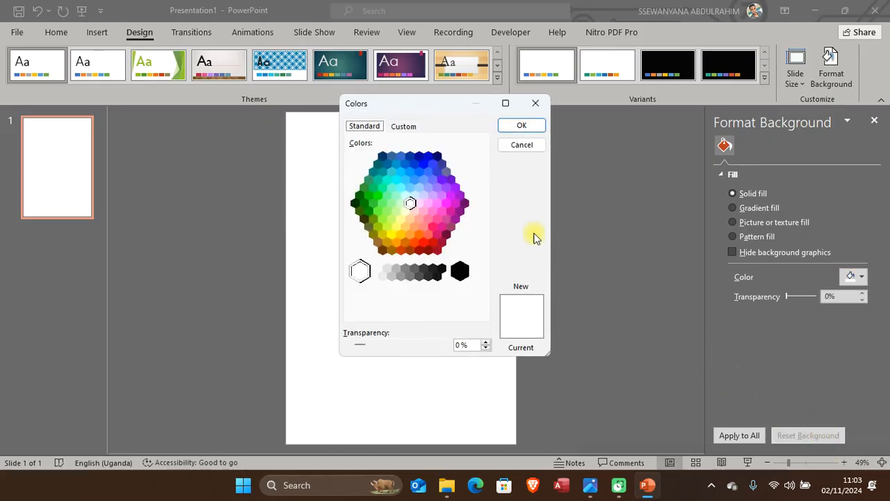
{"action": "left_click", "coordinate": [404, 128]}
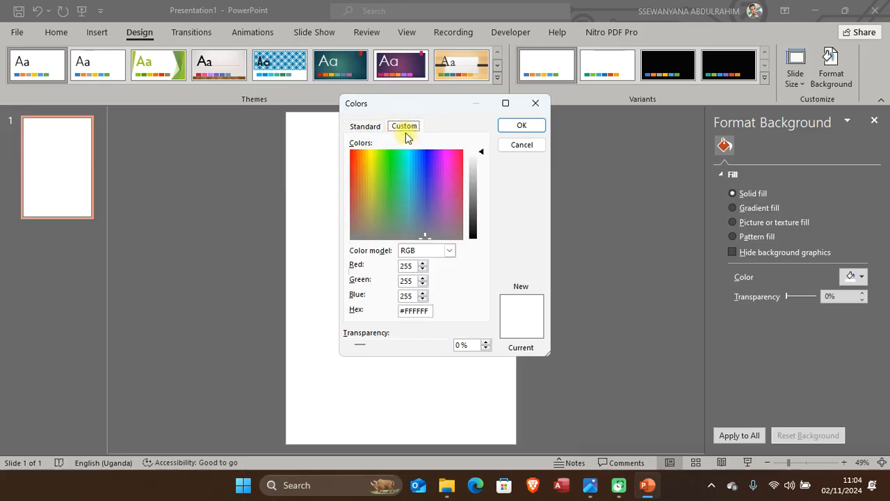
{"action": "left_click", "coordinate": [423, 310]}
{"action": "key", "text": "BackSpace"}
{"action": "key", "text": "BackSpace"}
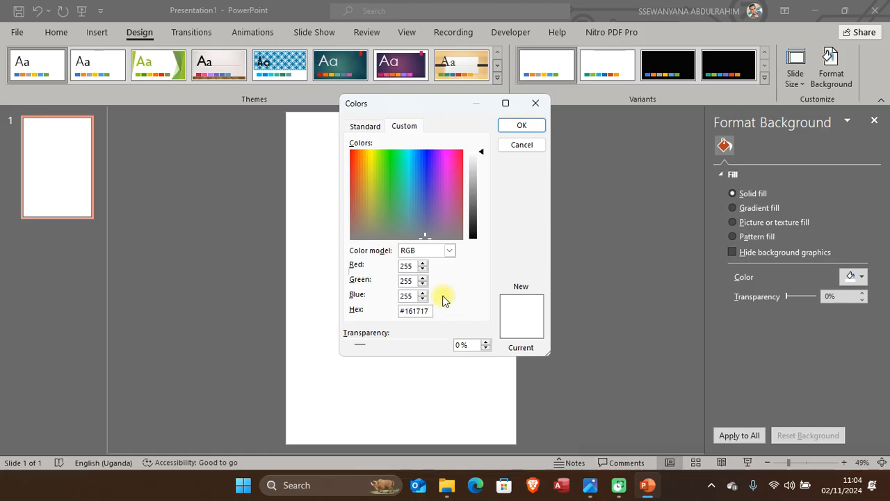
{"action": "key", "text": "Return"}
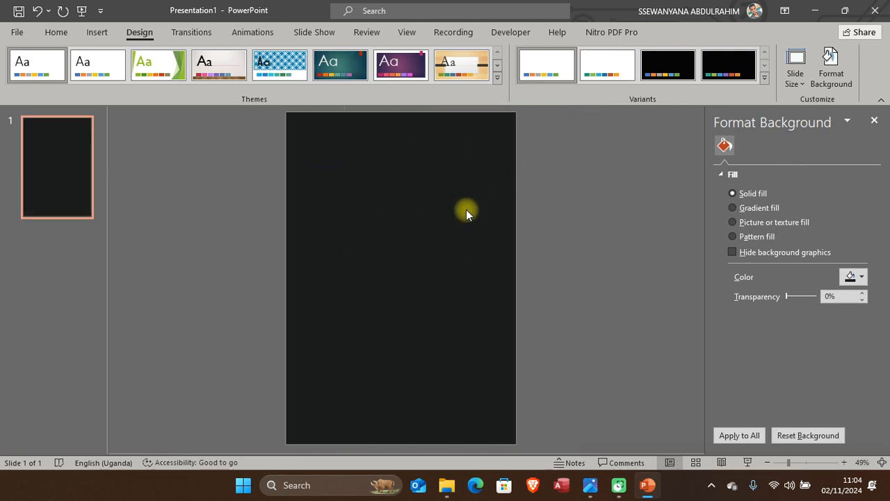
Step: Check the reference flyer in Photos and insert an oval of 2.54 cm near the top of the PowerPoint slide
{"action": "key", "text": "alt+Tab"}
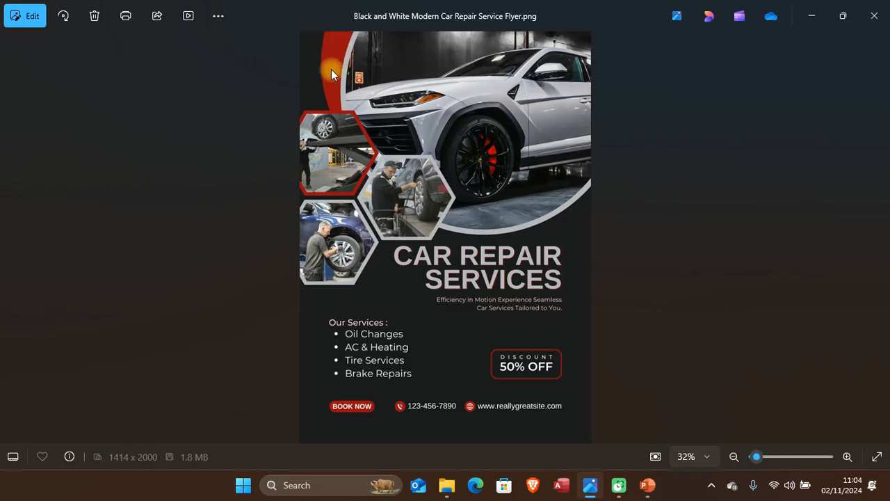
{"action": "key", "text": "alt+Tab"}
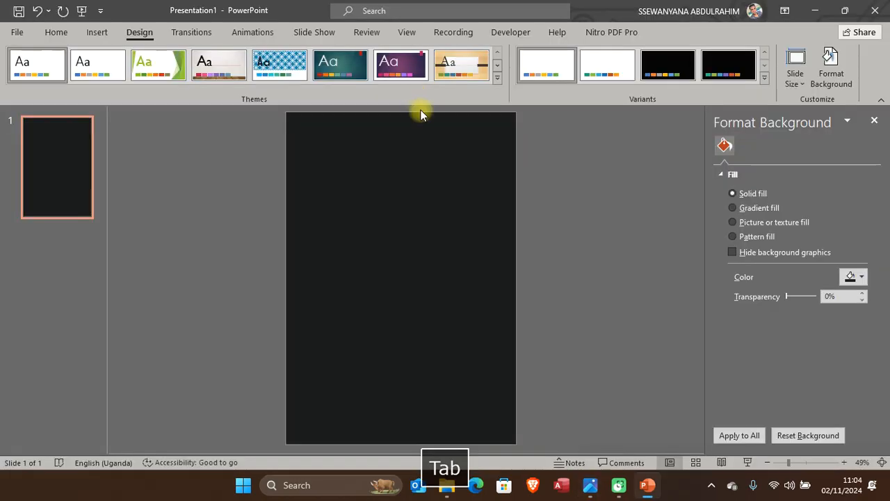
{"action": "left_click", "coordinate": [98, 32]}
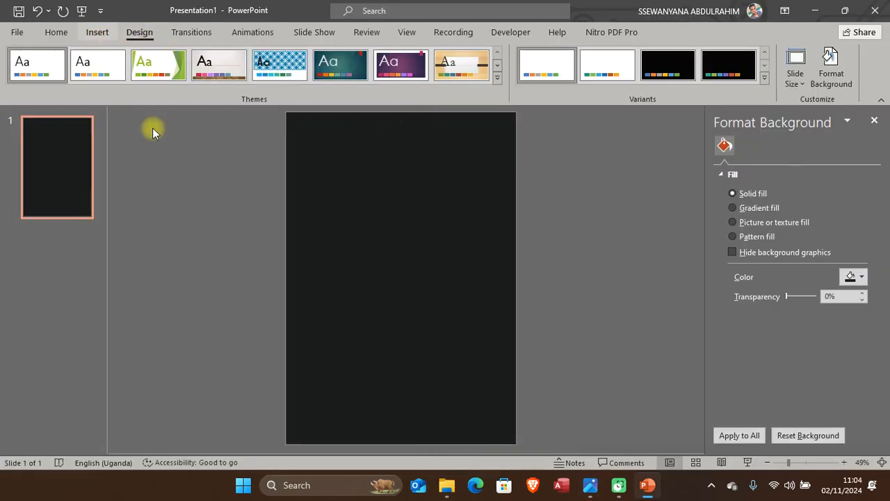
{"action": "left_click", "coordinate": [217, 83]}
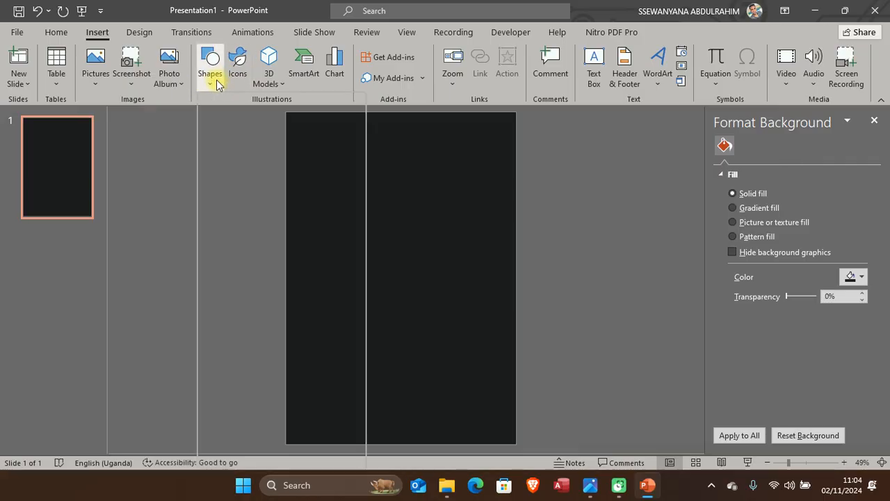
{"action": "left_click", "coordinate": [257, 118]}
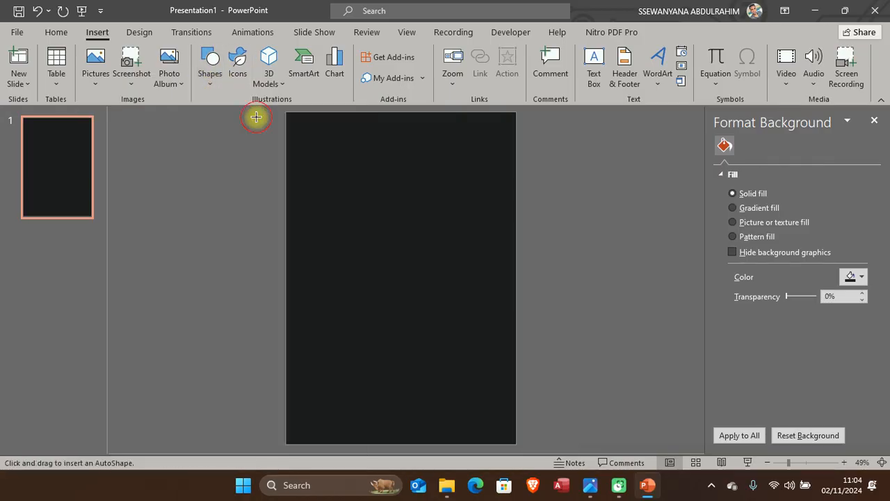
{"action": "left_click", "coordinate": [382, 128]}
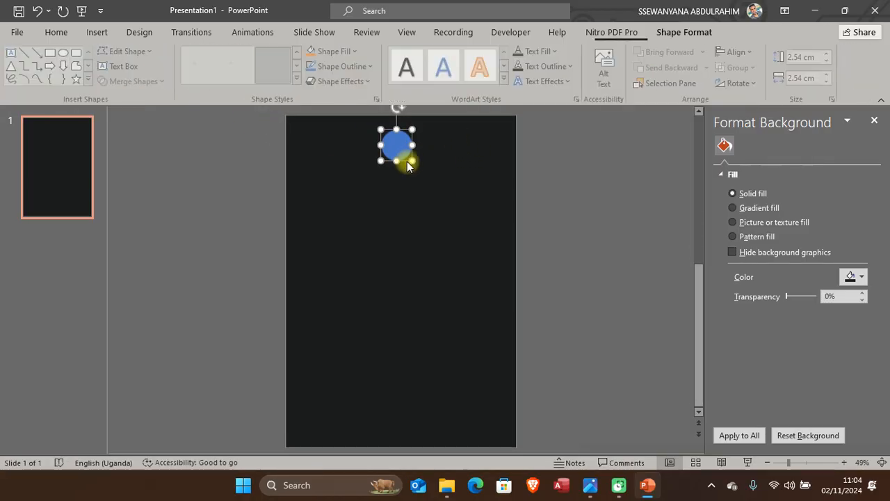
Step: Enlarge the circle to about 19.5 cm high by 20.5 cm wide, overhanging the slide's top and right edges, comparing with the flyer in Photos
{"action": "left_click_drag", "start_coordinate": [381, 160], "coordinate": [255, 277]}
{"action": "left_click_drag", "start_coordinate": [338, 230], "coordinate": [431, 190]}
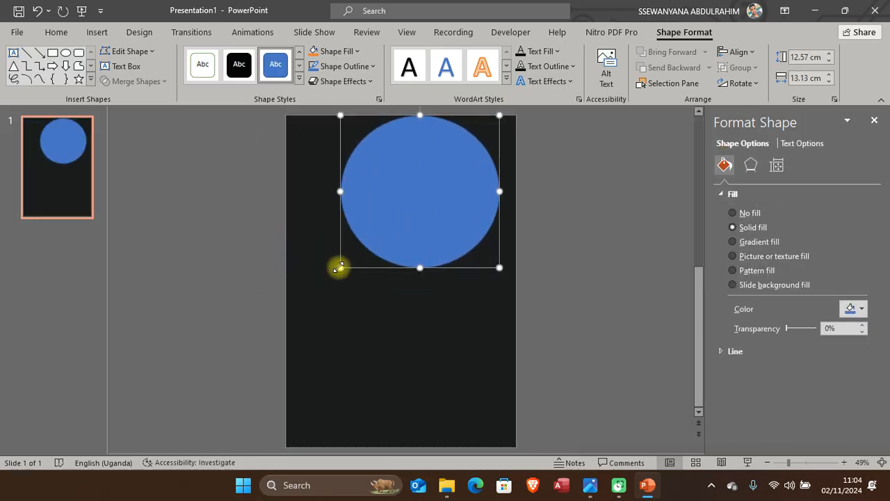
{"action": "left_click_drag", "start_coordinate": [338, 264], "coordinate": [291, 324]}
{"action": "left_click_drag", "start_coordinate": [392, 274], "coordinate": [455, 202]}
{"action": "scroll", "coordinate": [552, 249], "scroll_direction": "down", "scroll_amount": 2}
{"action": "scroll", "coordinate": [554, 252], "scroll_direction": "up", "scroll_amount": 1}
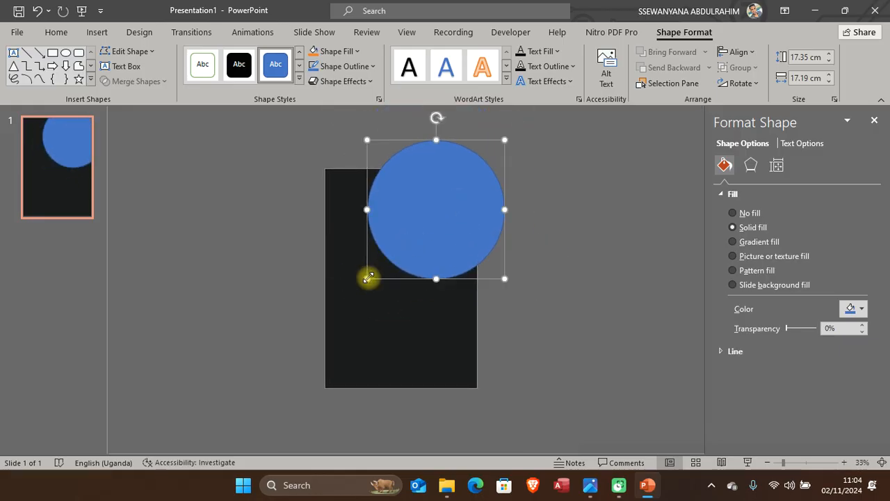
{"action": "left_click_drag", "start_coordinate": [367, 277], "coordinate": [341, 296]}
{"action": "left_click_drag", "start_coordinate": [416, 263], "coordinate": [412, 253]}
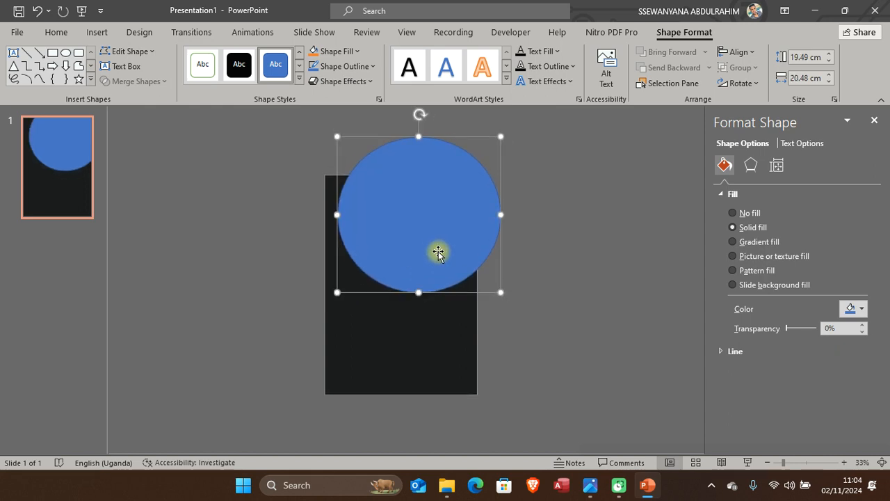
{"action": "key", "text": "alt+Tab"}
{"action": "key", "text": "alt+Tab"}
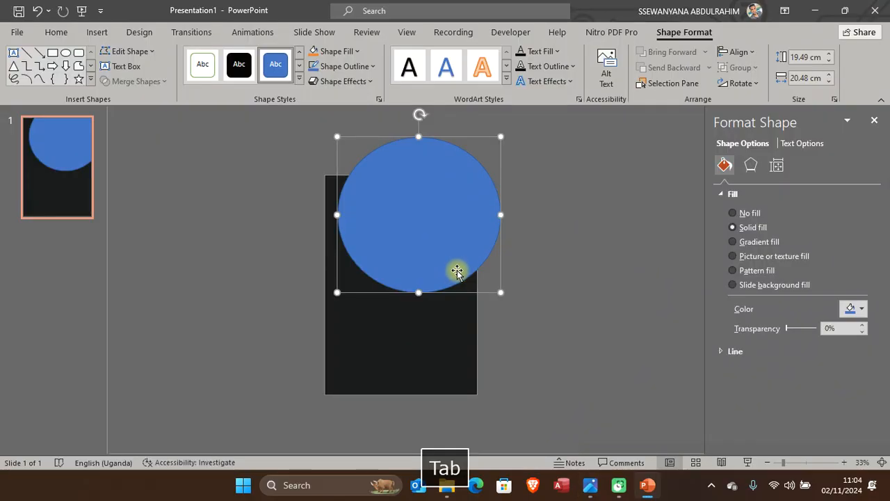
{"action": "left_click", "coordinate": [519, 325]}
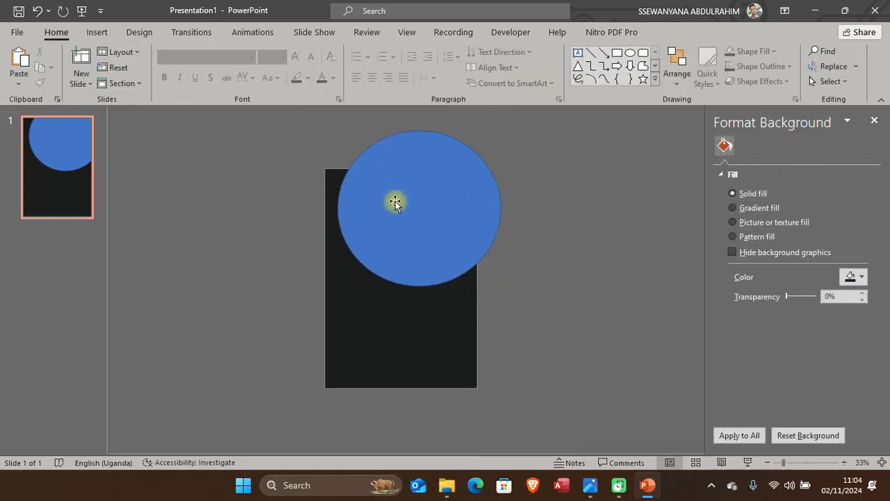
Step: Fill the large circle with a custom dark red entered as a hex colour
{"action": "left_click", "coordinate": [414, 189]}
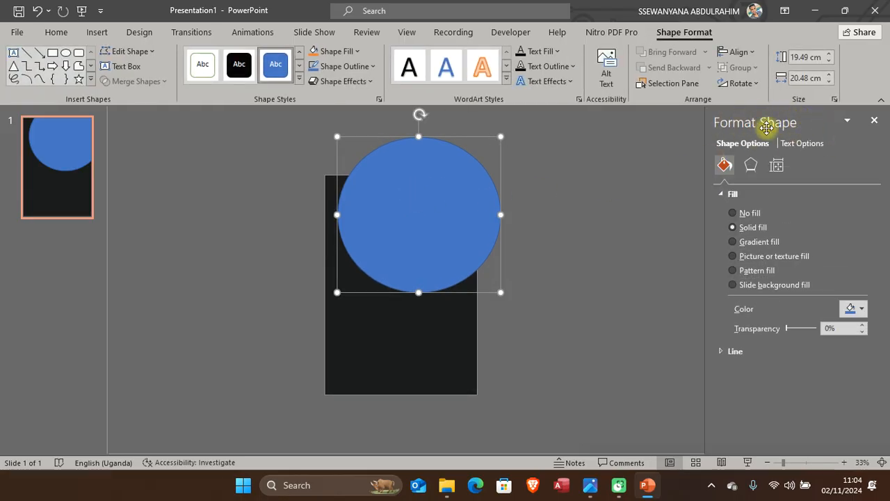
{"action": "right_click", "coordinate": [417, 196]}
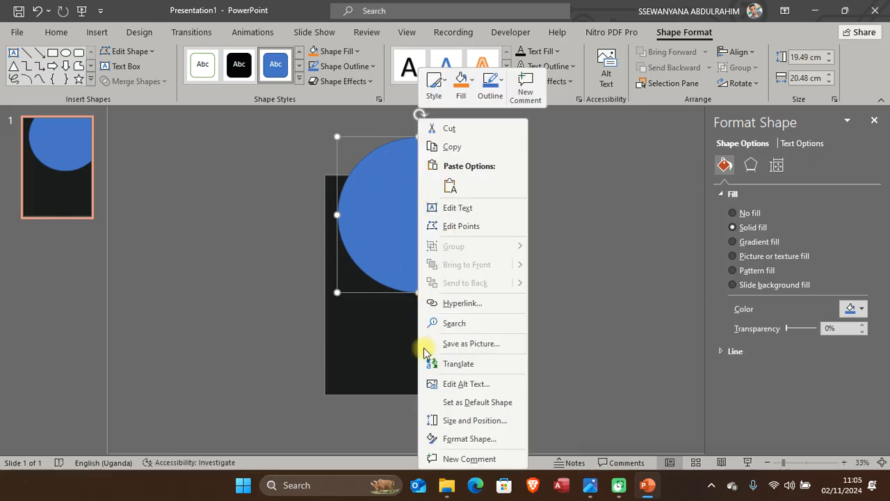
{"action": "left_click", "coordinate": [479, 438]}
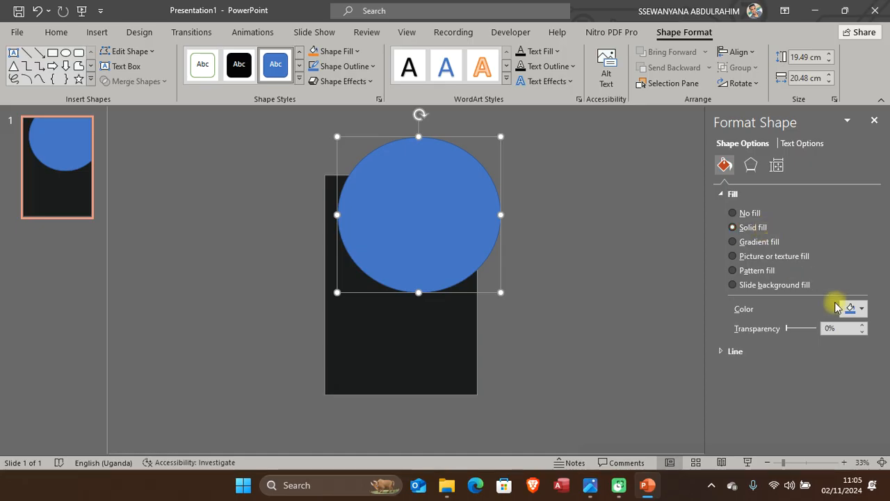
{"action": "left_click", "coordinate": [859, 311]}
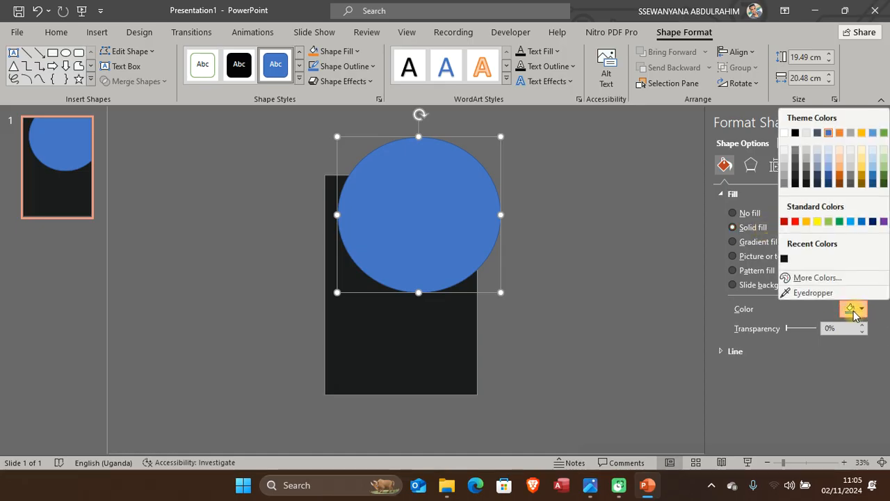
{"action": "left_click", "coordinate": [816, 277]}
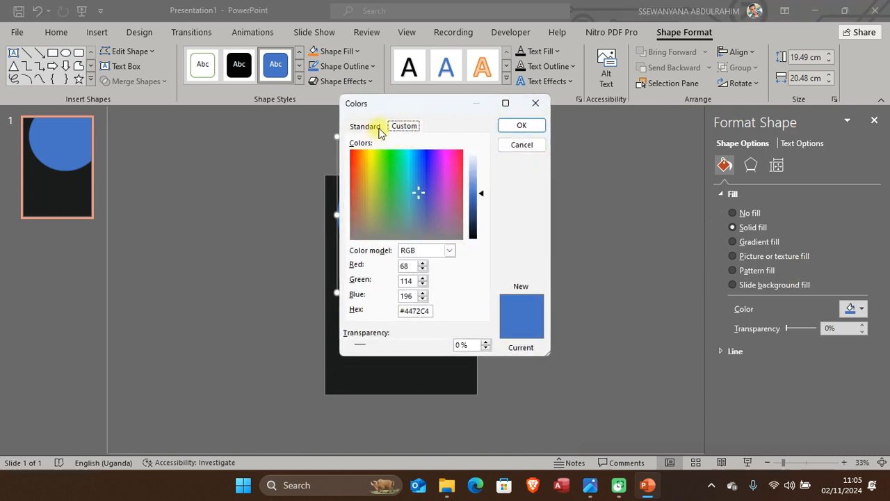
{"action": "left_click", "coordinate": [429, 310]}
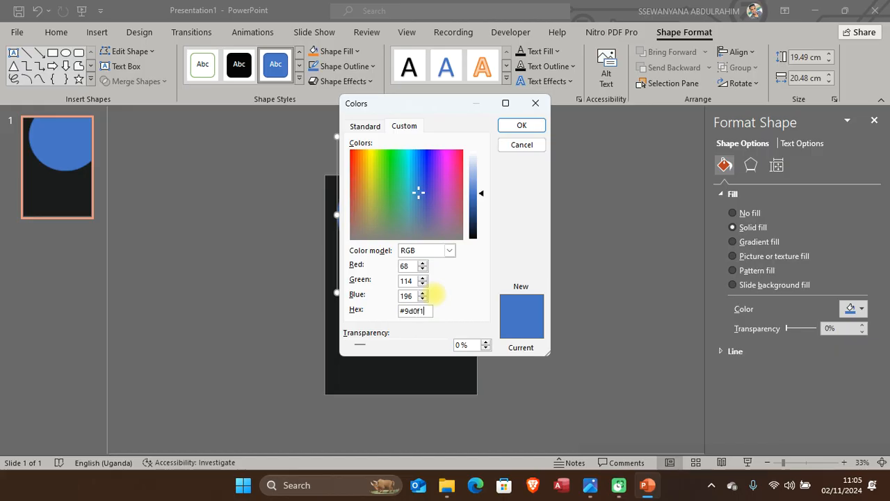
{"action": "left_click", "coordinate": [521, 125]}
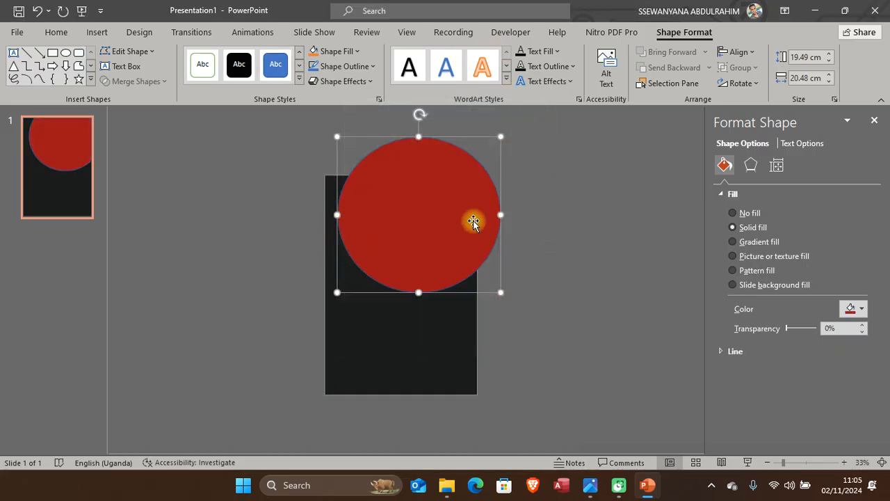
Step: Remove the outline from the red circle
{"action": "scroll", "coordinate": [473, 220], "scroll_direction": "up", "scroll_amount": 5, "text": "ctrl"}
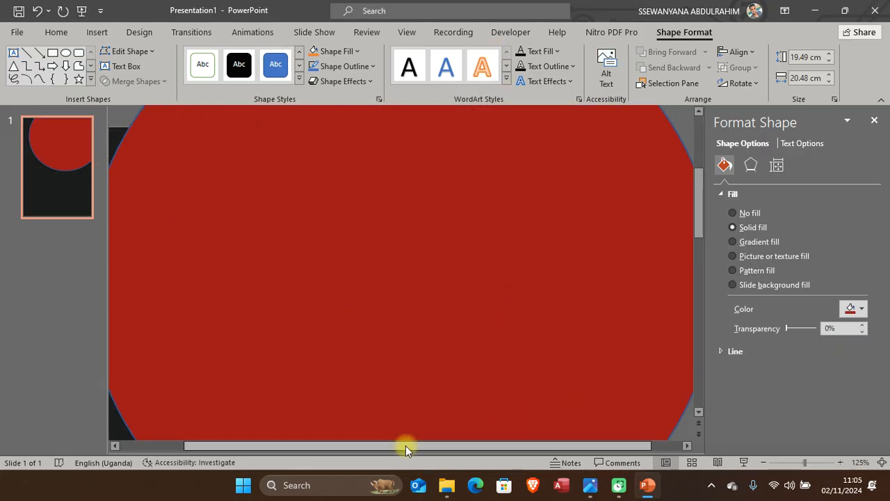
{"action": "left_click_drag", "start_coordinate": [406, 445], "coordinate": [319, 443]}
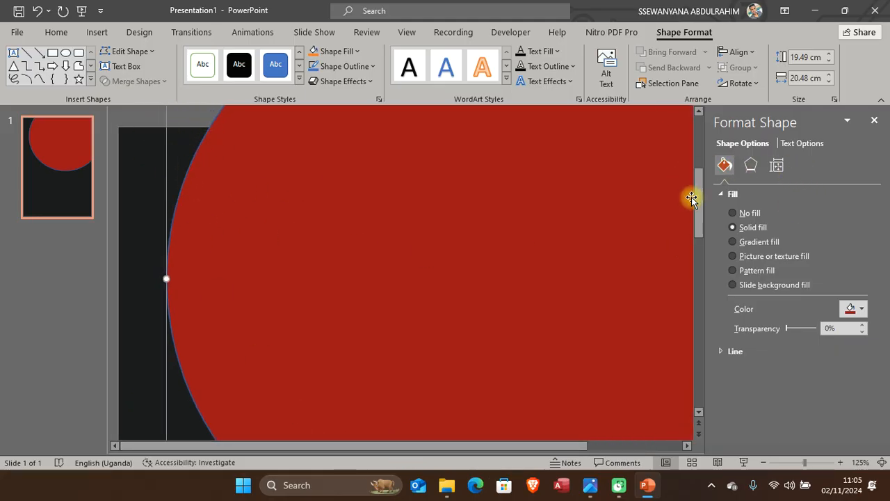
{"action": "left_click", "coordinate": [721, 351]}
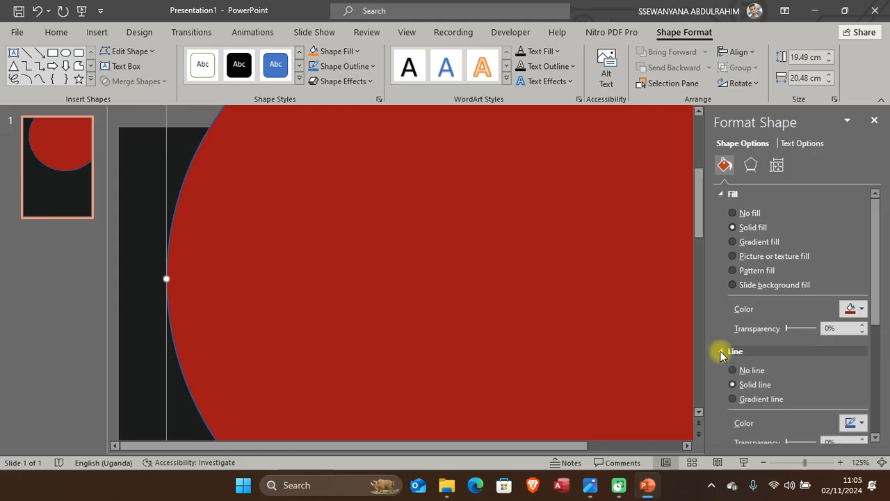
{"action": "left_click", "coordinate": [732, 370]}
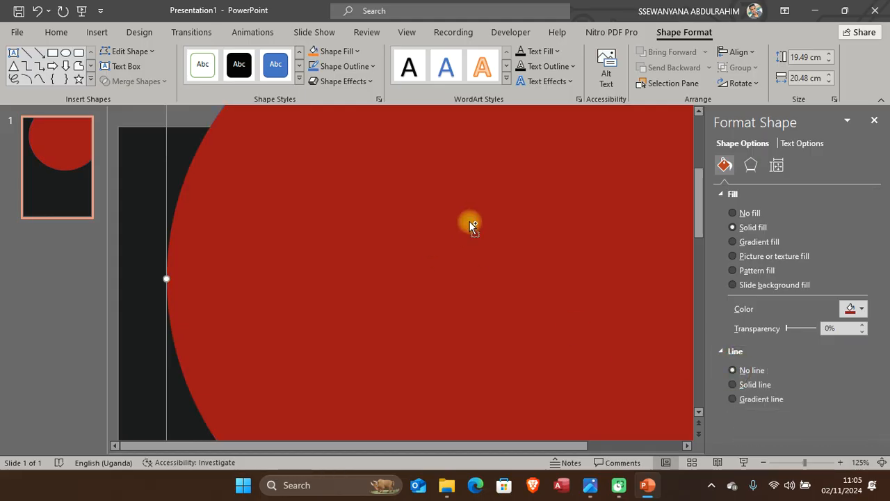
{"action": "scroll", "coordinate": [469, 222], "scroll_direction": "down", "scroll_amount": 6}
{"action": "left_click", "coordinate": [576, 231]}
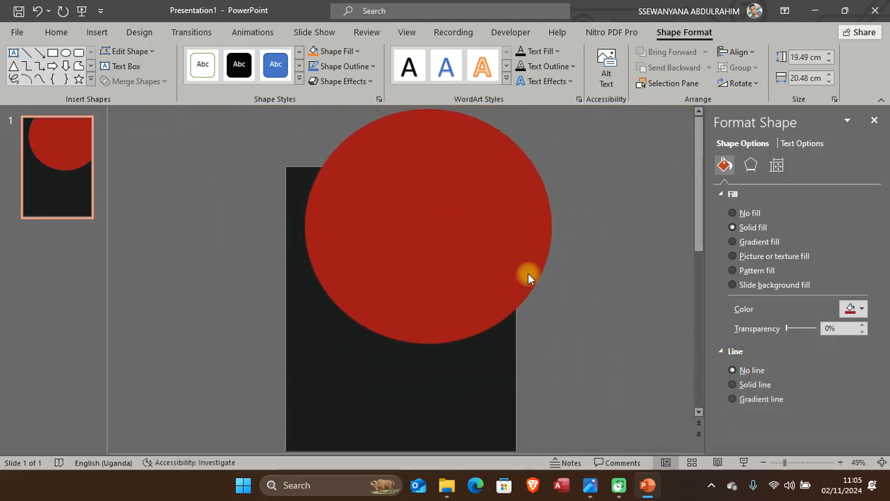
{"action": "key", "text": "alt+Tab"}
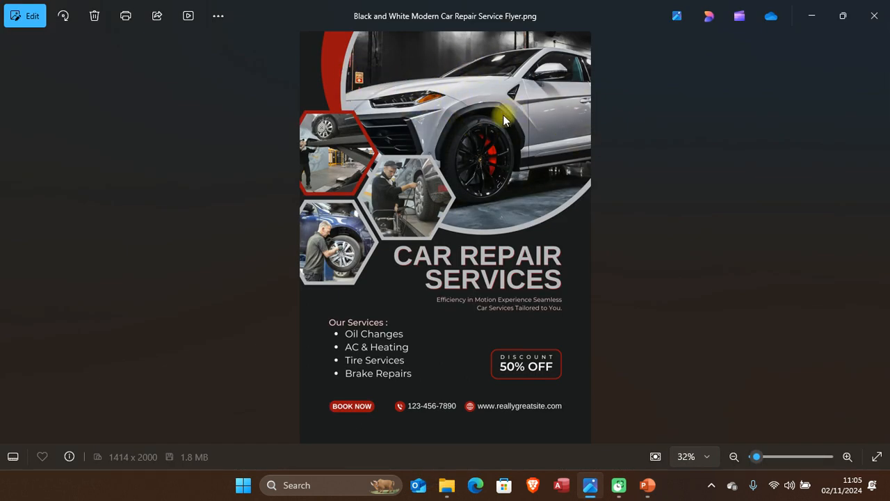
{"action": "key", "text": "alt+Tab"}
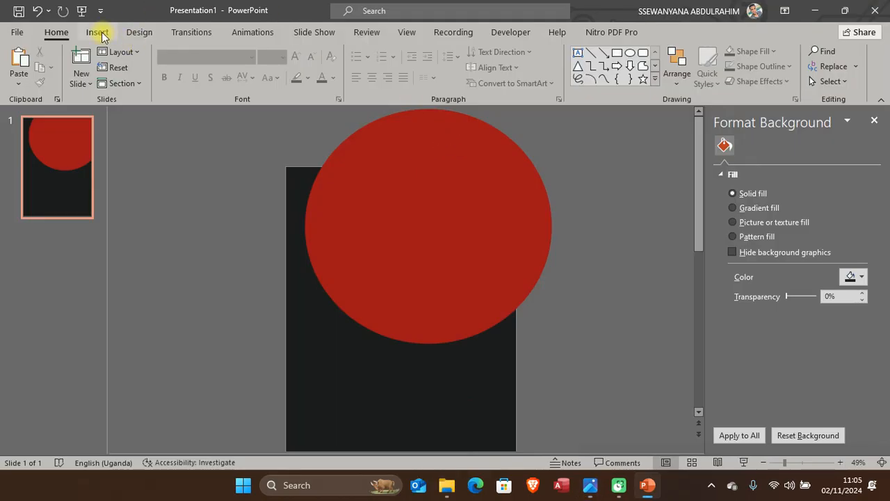
{"action": "left_click", "coordinate": [97, 33]}
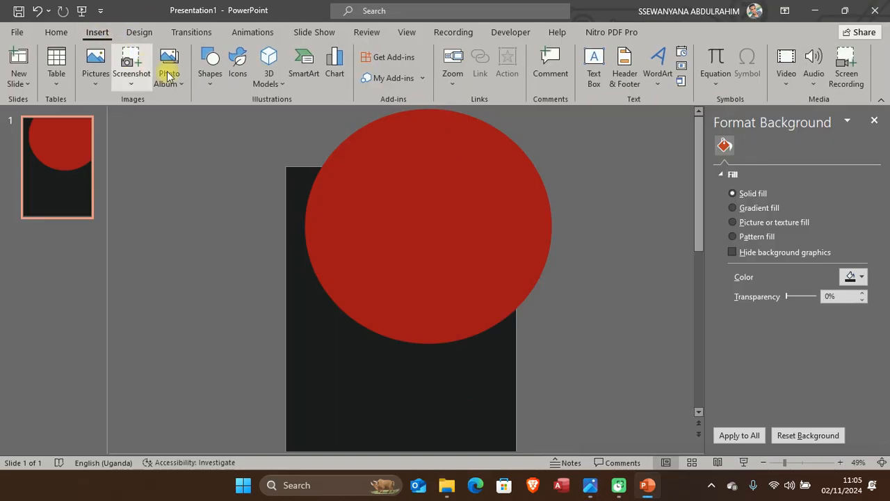
{"action": "left_click", "coordinate": [206, 76]}
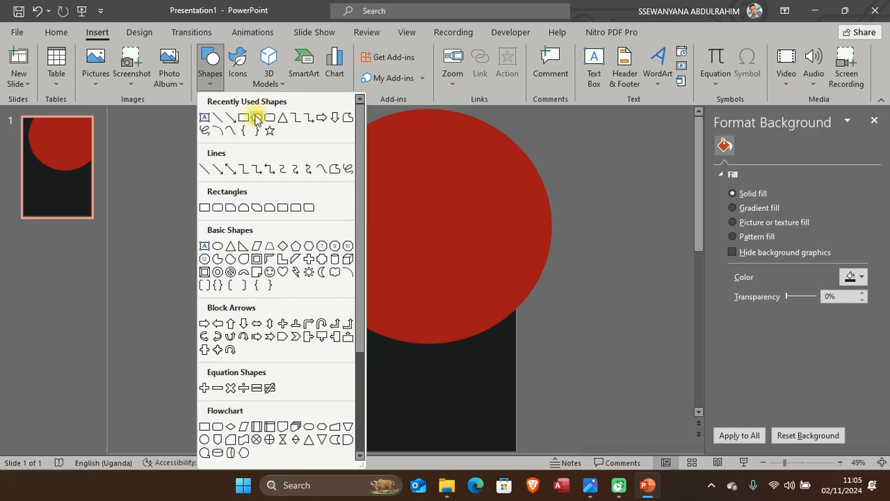
{"action": "left_click", "coordinate": [569, 182]}
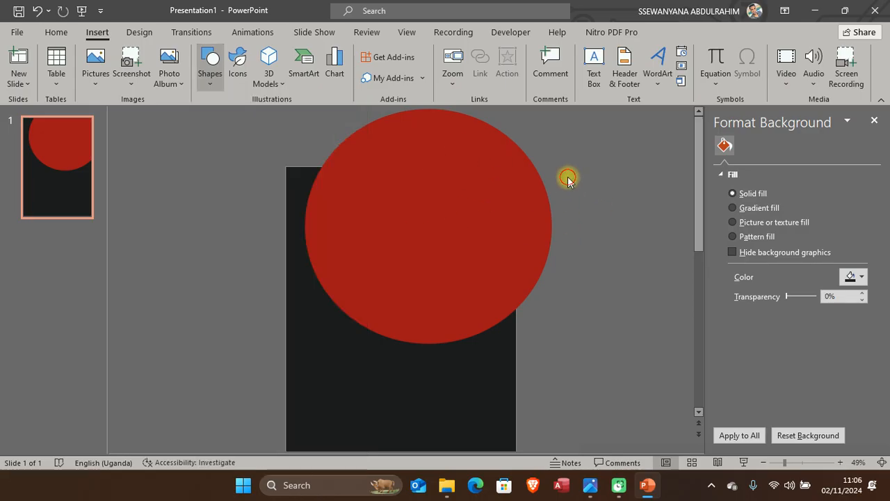
Step: Duplicate the red circle lower on the slide and fill the copy with the standard orange colour
{"action": "left_click", "coordinate": [417, 211]}
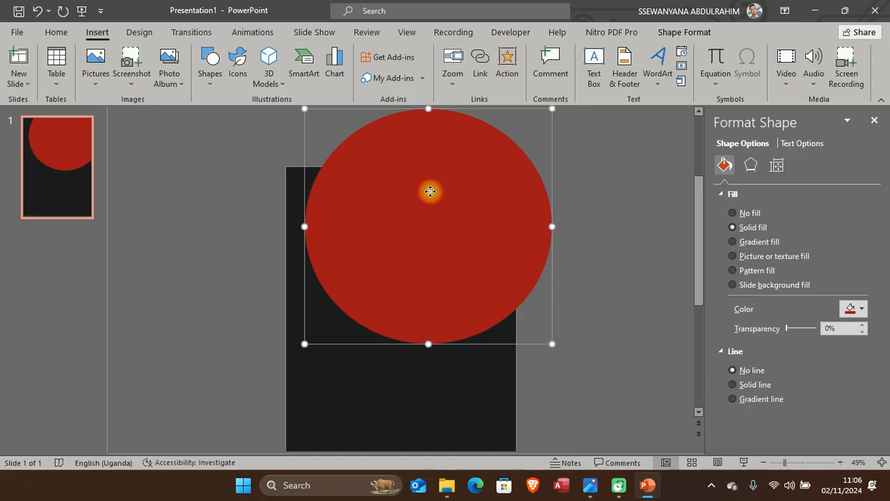
{"action": "left_click_drag", "start_coordinate": [429, 192], "coordinate": [445, 296]}
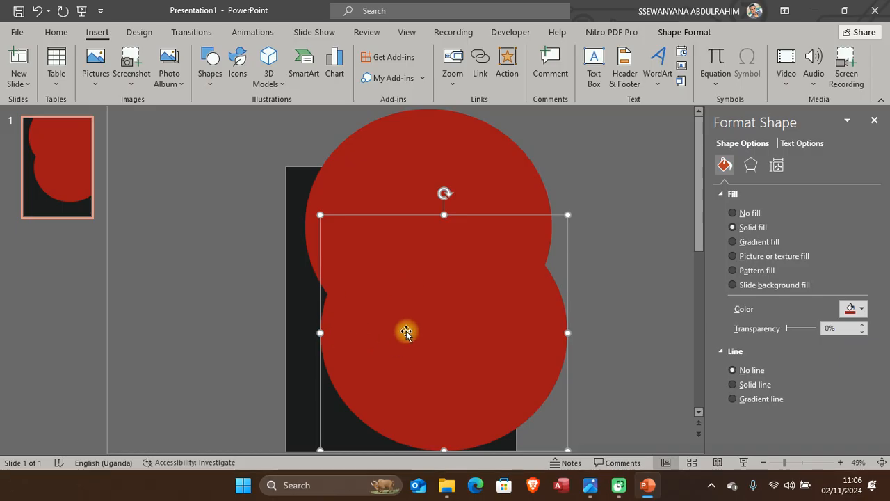
{"action": "mouse_move", "coordinate": [406, 331]}
{"action": "left_mouse_down"}
{"action": "mouse_move", "coordinate": [359, 358]}
{"action": "mouse_move", "coordinate": [401, 324]}
{"action": "mouse_move", "coordinate": [417, 324]}
{"action": "left_mouse_up"}
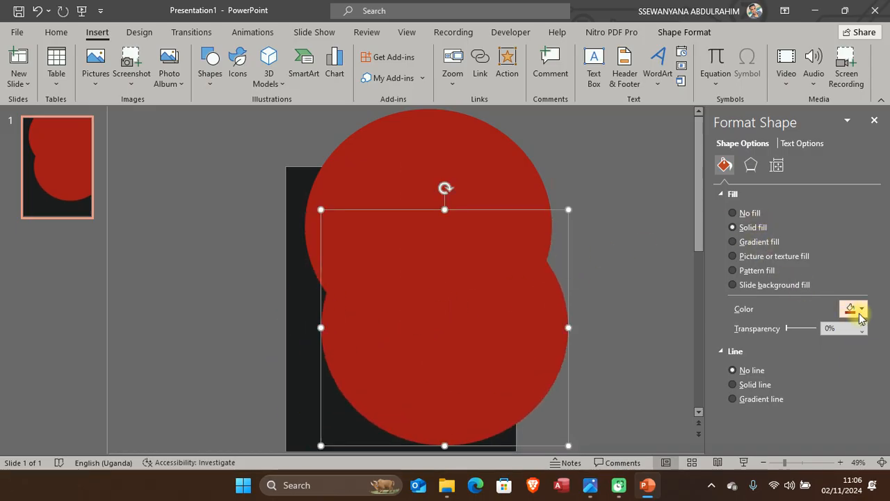
{"action": "left_click", "coordinate": [858, 309]}
{"action": "left_click", "coordinate": [806, 221]}
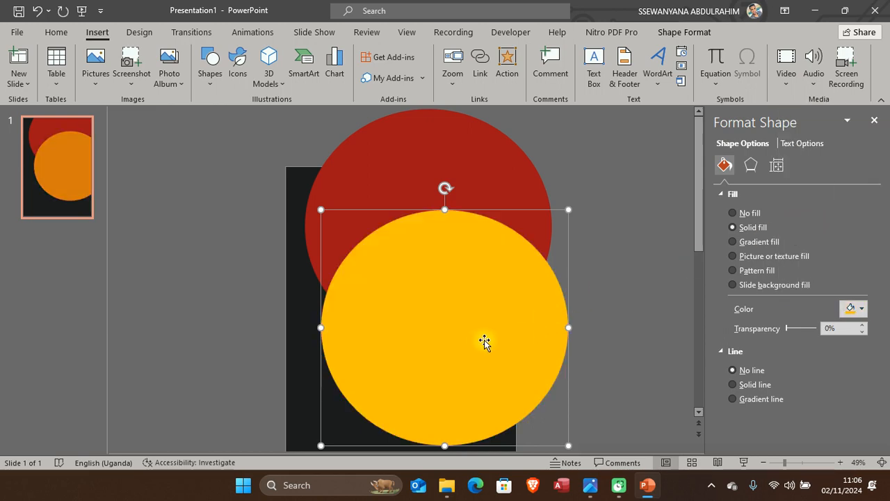
Step: Place the orange circle over the red one, offset slightly down and right to leave a red crescent, comparing with the flyer in Photos
{"action": "left_click_drag", "start_coordinate": [483, 341], "coordinate": [486, 243]}
{"action": "key", "text": "alt+Tab"}
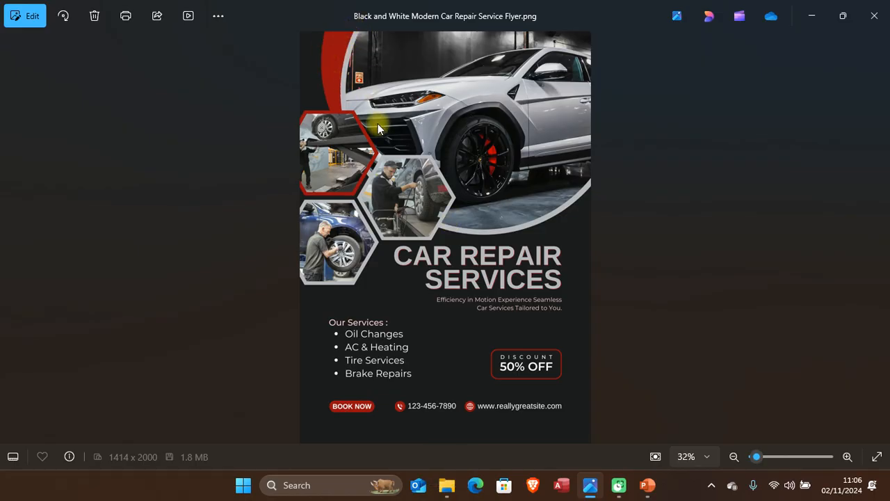
{"action": "key", "text": "alt+Tab"}
{"action": "left_click_drag", "start_coordinate": [433, 231], "coordinate": [436, 260]}
{"action": "left_click", "coordinate": [493, 379]}
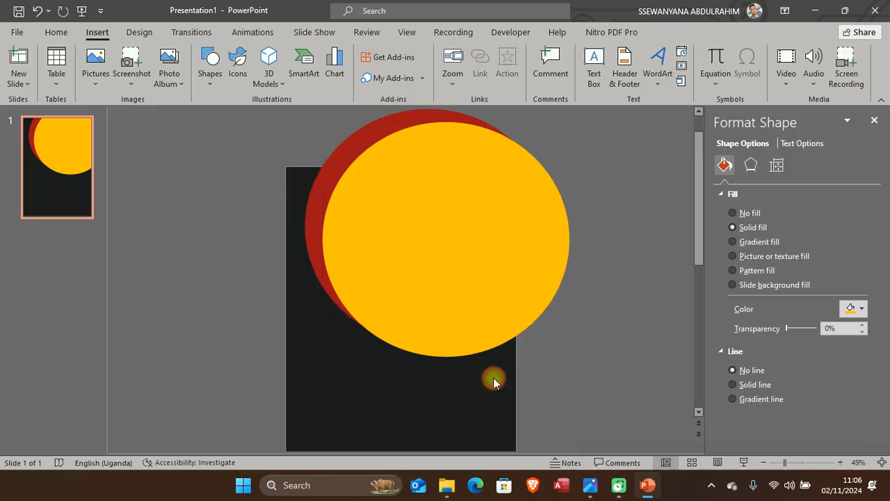
{"action": "key", "text": "alt+Tab"}
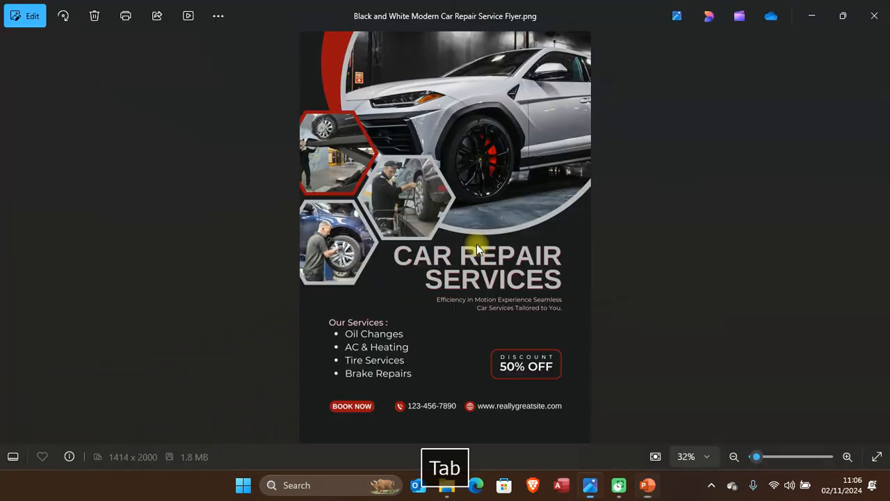
Step: Return to PowerPoint after checking the flyer in Photos and change the orange circle's fill to a picture or texture fill
{"action": "key", "text": "alt+Tab"}
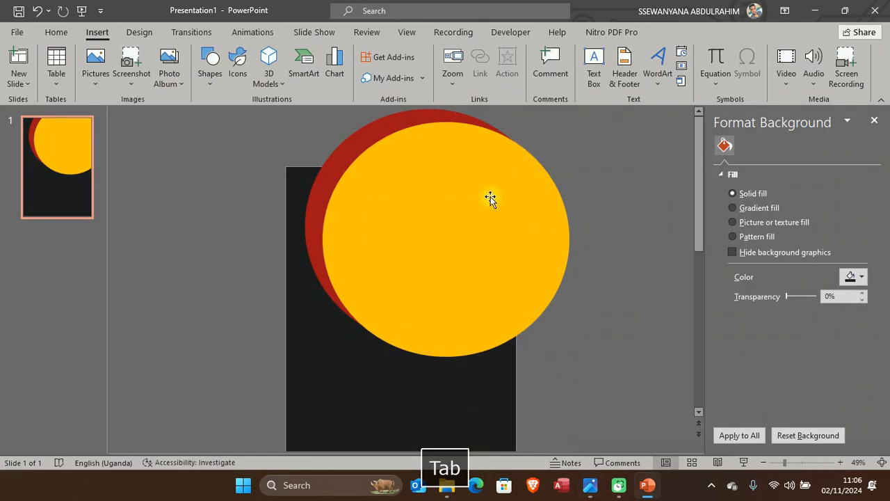
{"action": "key", "text": "alt+Tab"}
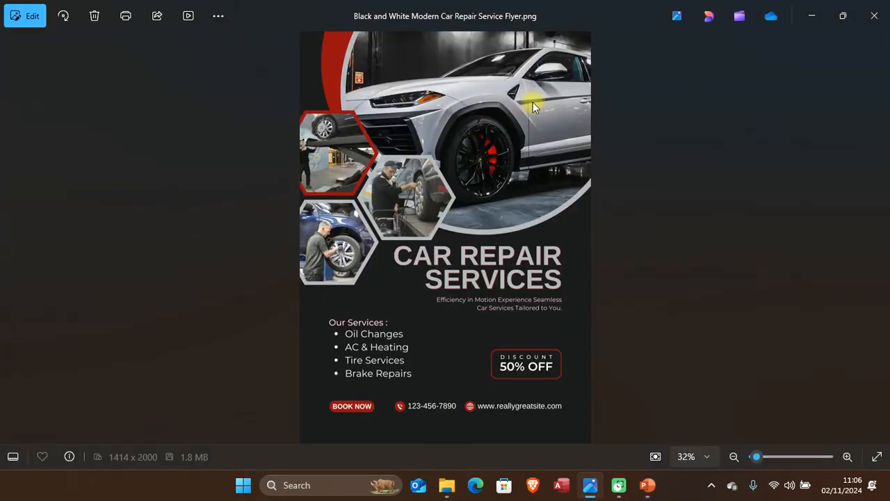
{"action": "key", "text": "alt+Tab"}
{"action": "left_click", "coordinate": [464, 219]}
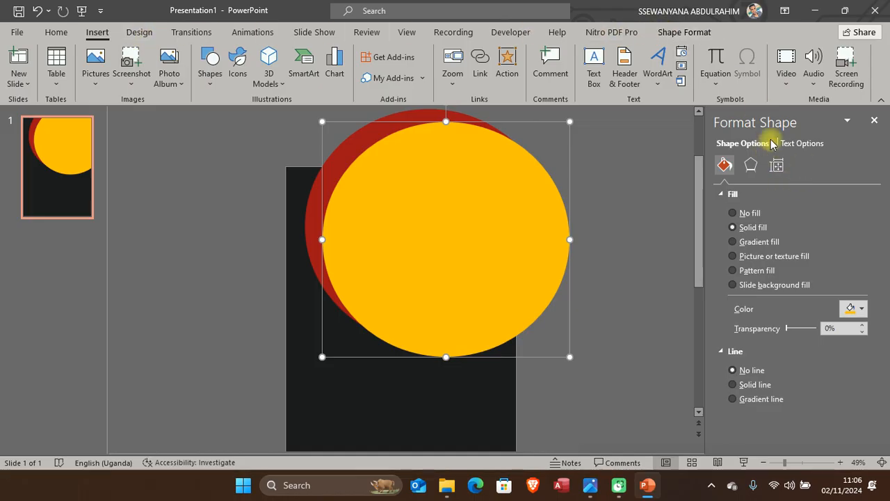
{"action": "right_click", "coordinate": [449, 207]}
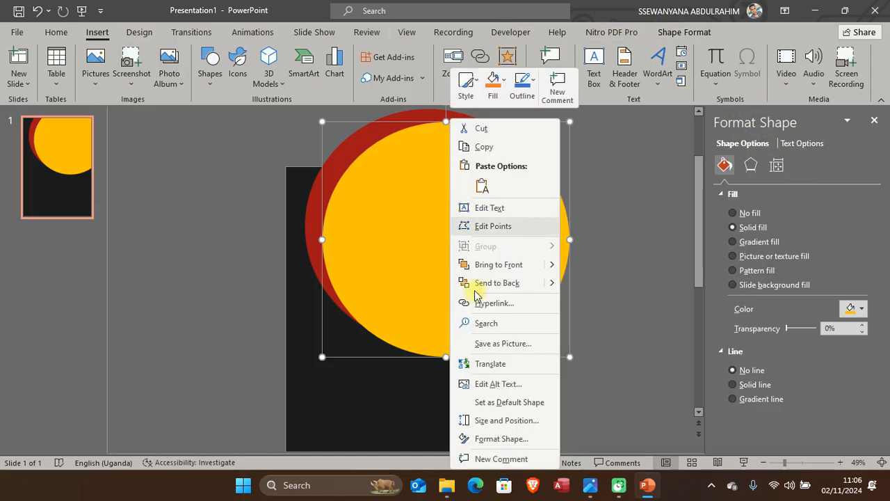
{"action": "left_click", "coordinate": [499, 438]}
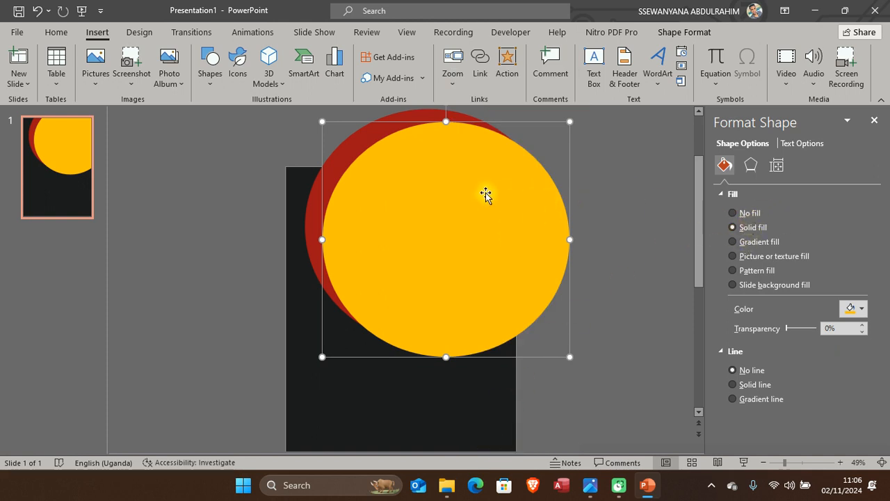
{"action": "left_click", "coordinate": [739, 258]}
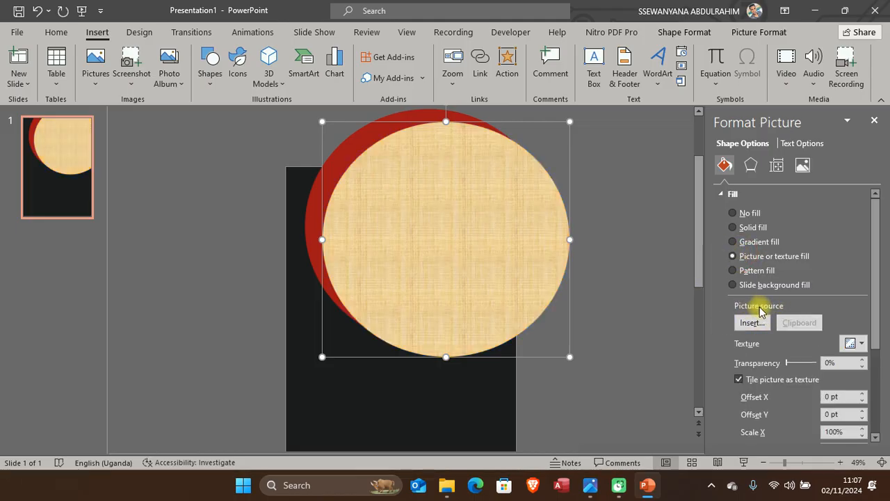
Step: Insert car.png from the Flyer2 folder in Downloads as the front circle's picture fill
{"action": "left_click", "coordinate": [753, 324]}
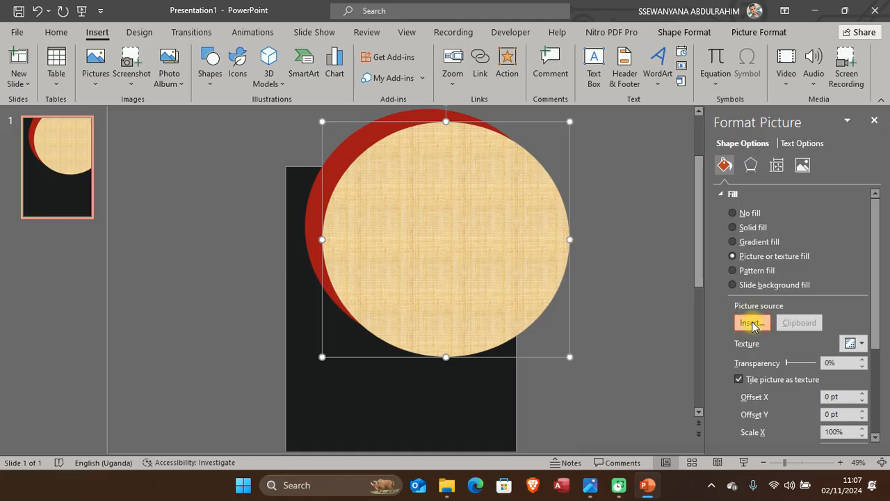
{"action": "left_click", "coordinate": [341, 198]}
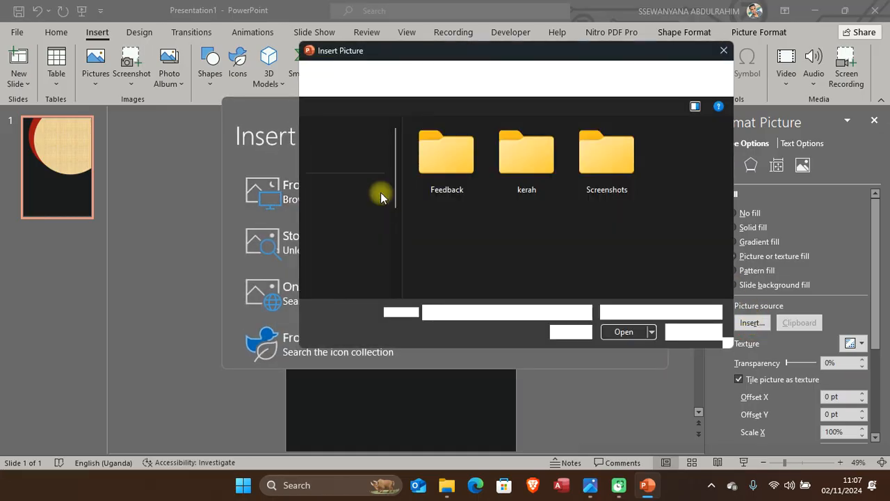
{"action": "left_click", "coordinate": [346, 252]}
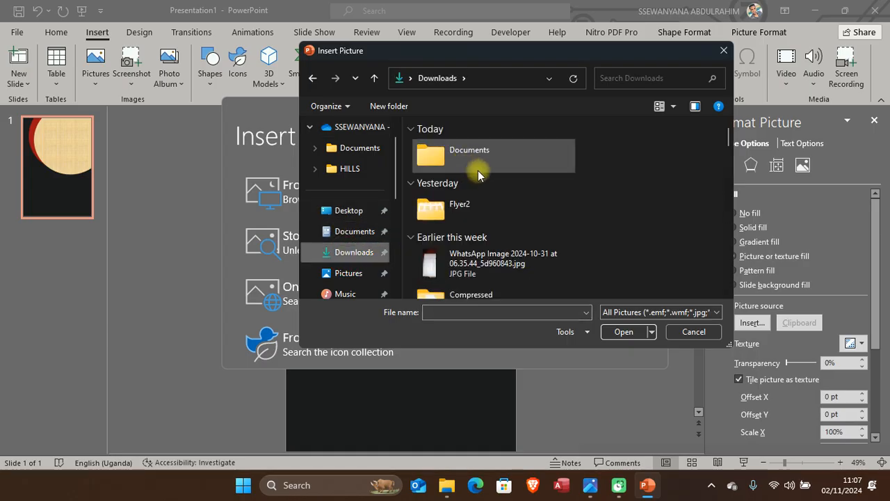
{"action": "double_click", "coordinate": [468, 207]}
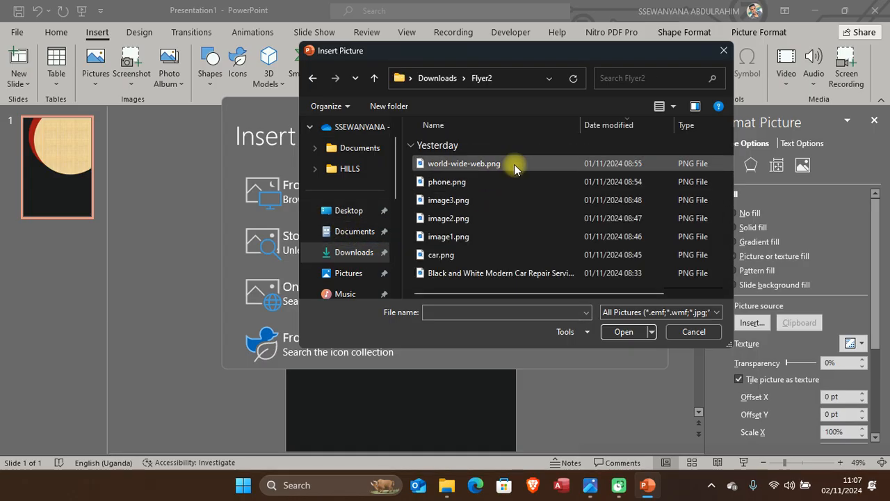
{"action": "left_click", "coordinate": [664, 112]}
{"action": "scroll", "coordinate": [491, 202], "scroll_direction": "down", "scroll_amount": 2}
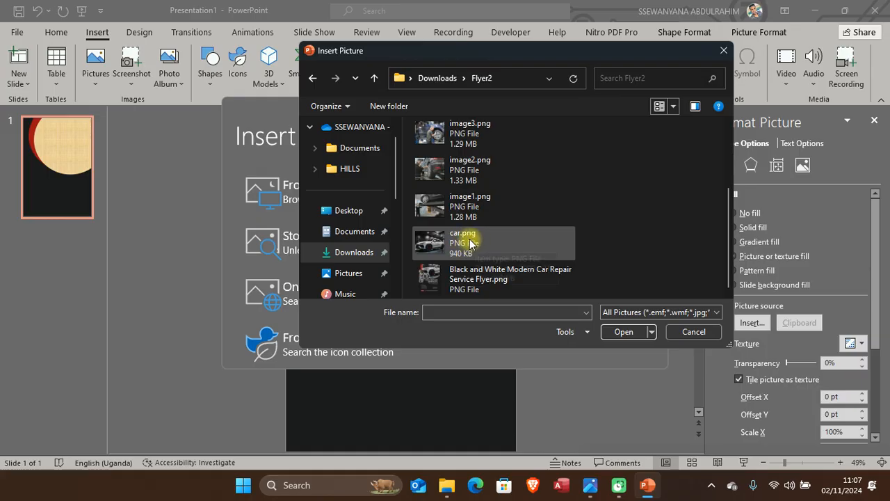
{"action": "left_click", "coordinate": [470, 242]}
{"action": "left_click", "coordinate": [627, 330]}
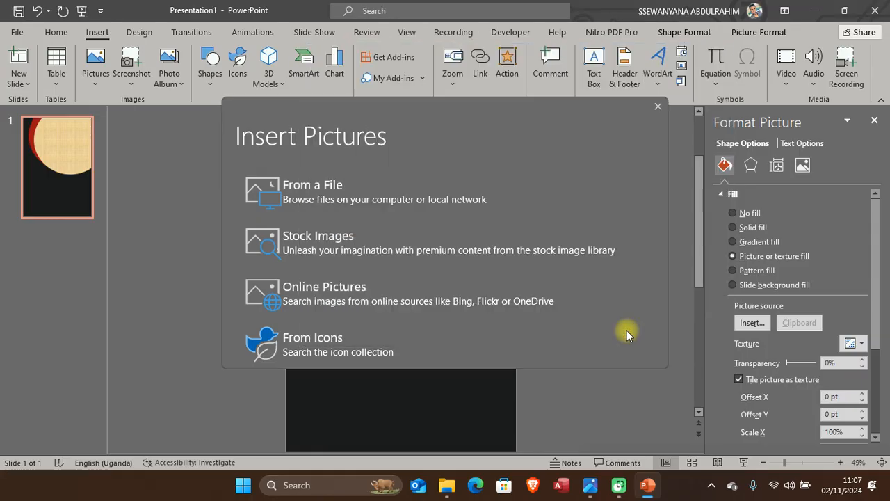
{"action": "left_click", "coordinate": [602, 260]}
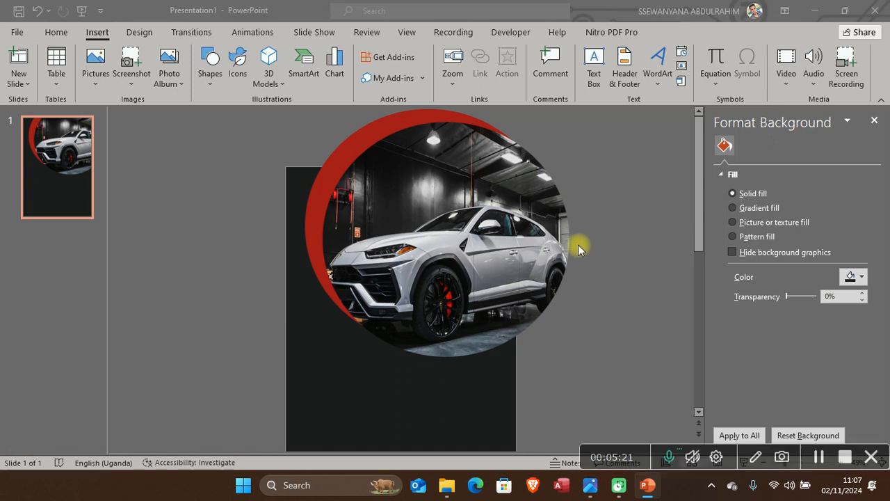
Step: Check the car circle's border on the flyer in Photos, then give the circle a solid outline in PowerPoint
{"action": "key", "text": "alt+Tab"}
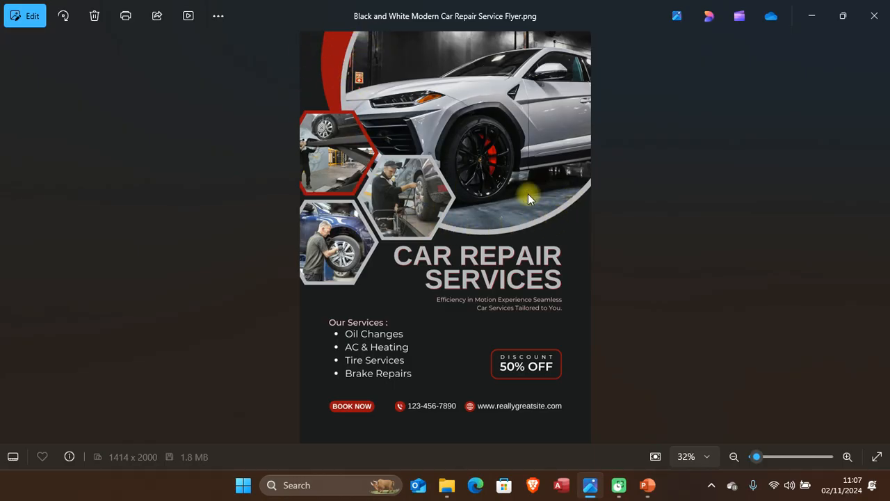
{"action": "key", "text": "alt+Tab"}
{"action": "left_click", "coordinate": [490, 256]}
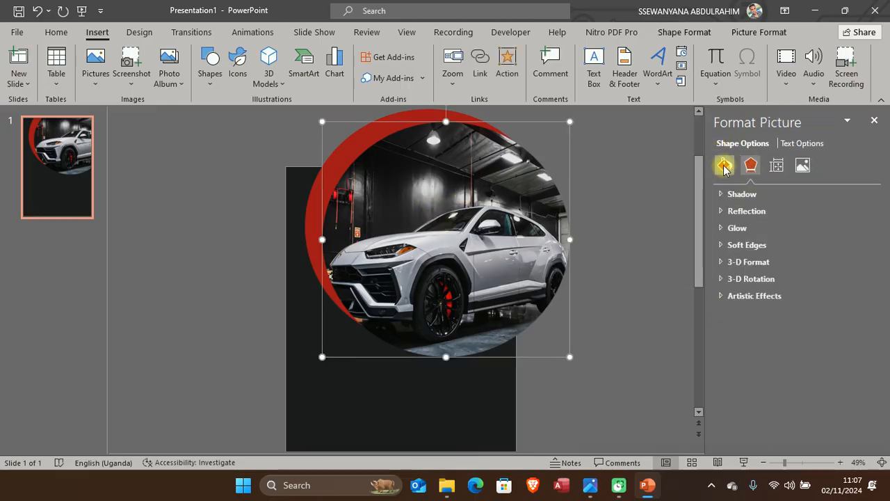
{"action": "left_click", "coordinate": [723, 166]}
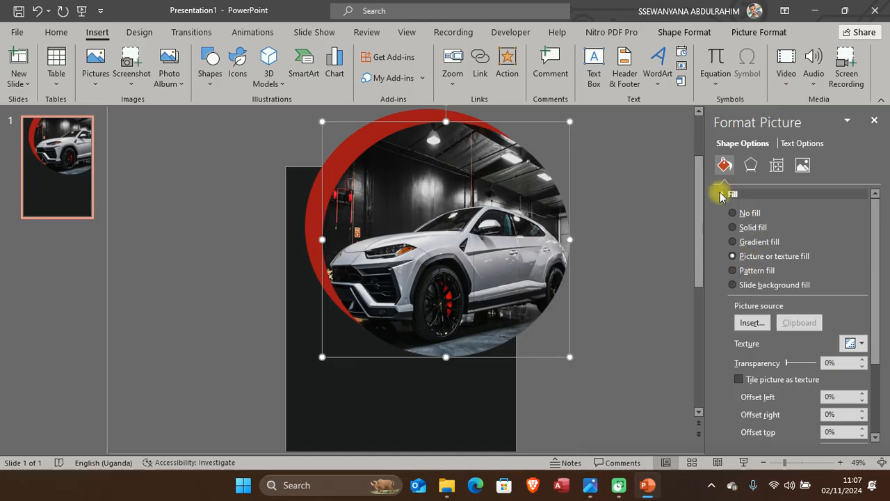
{"action": "left_click", "coordinate": [721, 195]}
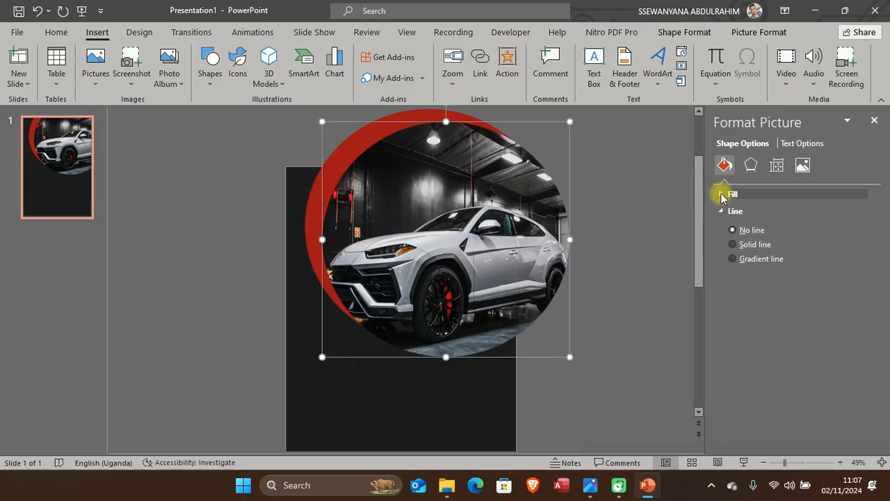
{"action": "left_click", "coordinate": [732, 245]}
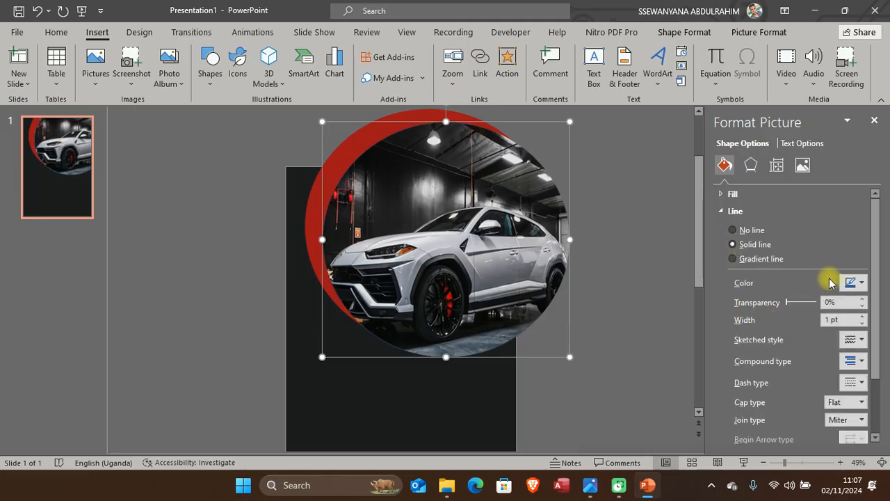
Step: Set the car circle's outline to the custom light grey with hex code #B5B6BA
{"action": "left_click", "coordinate": [850, 283]}
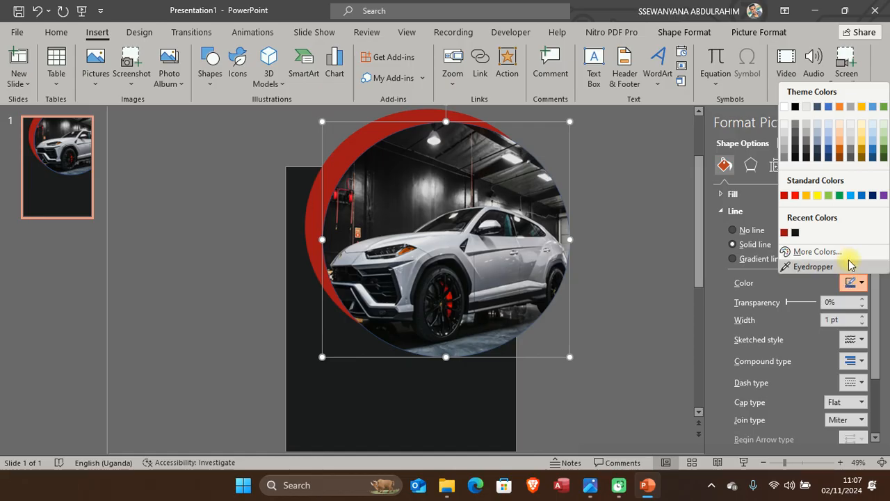
{"action": "left_click", "coordinate": [851, 252]}
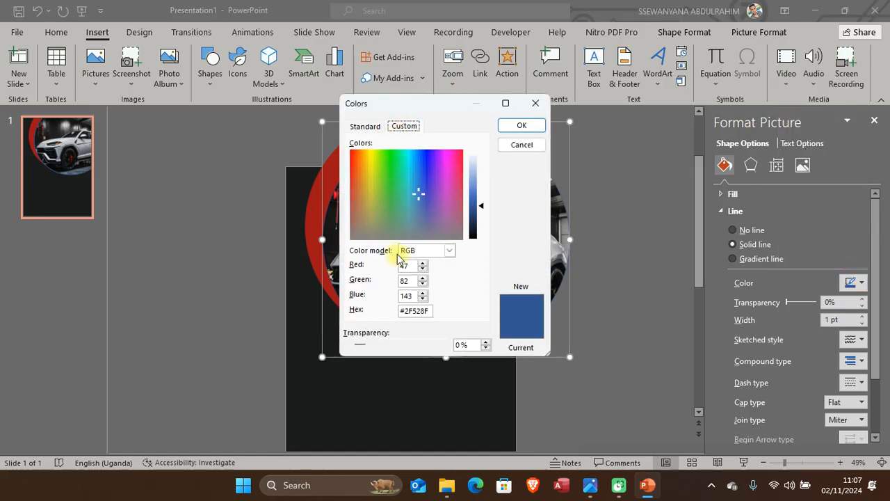
{"action": "left_click", "coordinate": [430, 314]}
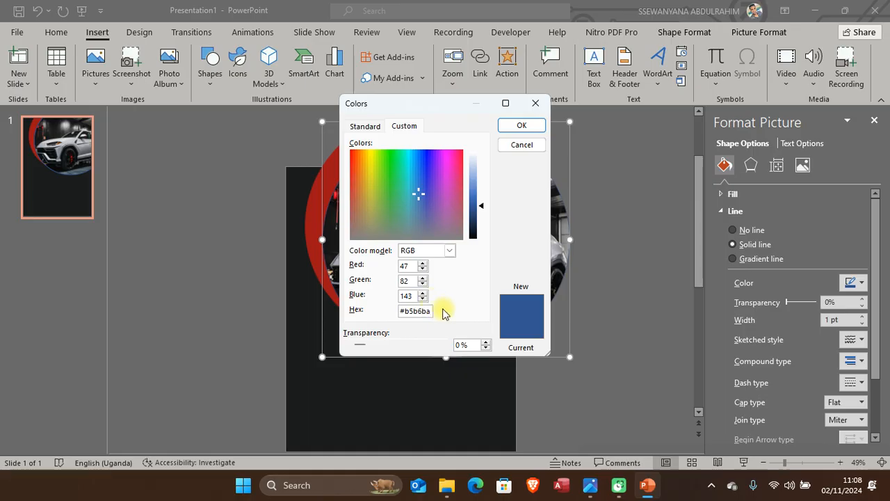
{"action": "left_click", "coordinate": [408, 297]}
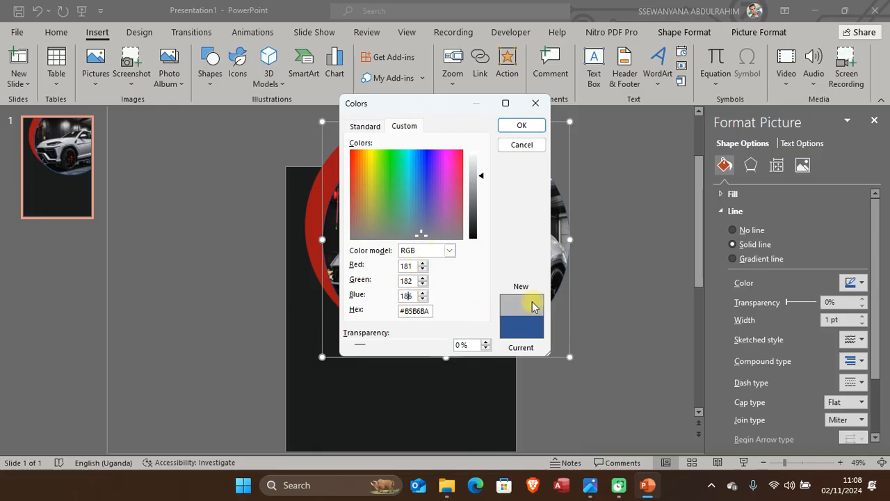
{"action": "left_click", "coordinate": [521, 125]}
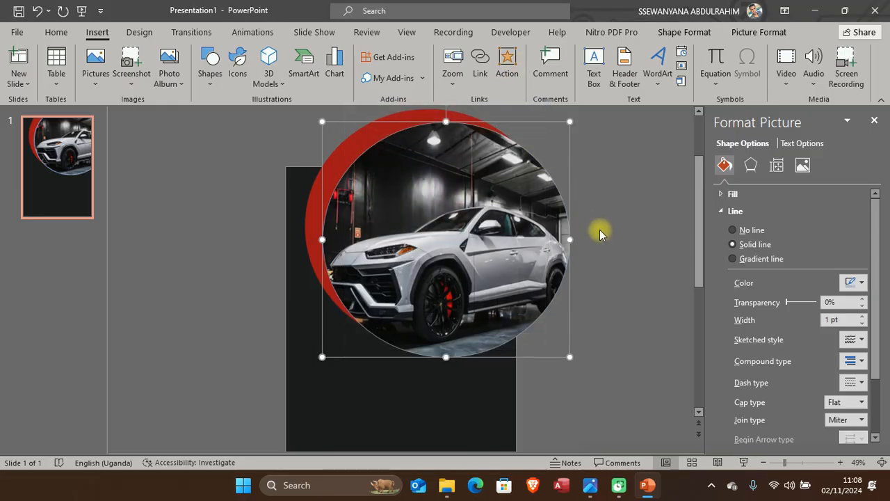
Step: Set the car circle's outline width to 13 pt, checking the border thickness against the flyer in Photos
{"action": "scroll", "coordinate": [336, 214], "scroll_direction": "up", "scroll_amount": 2}
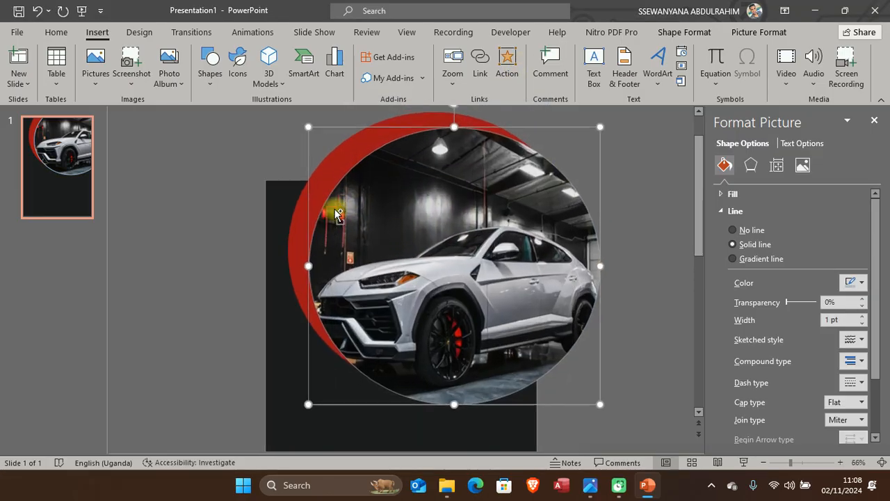
{"action": "scroll", "coordinate": [336, 214], "scroll_direction": "up", "scroll_amount": 3}
{"action": "scroll", "coordinate": [204, 190], "scroll_direction": "down", "scroll_amount": 3}
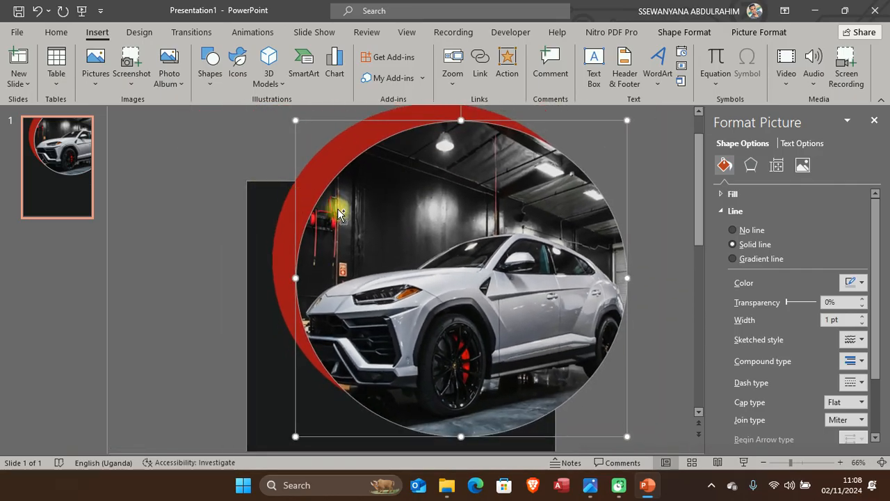
{"action": "key", "text": "alt+Tab"}
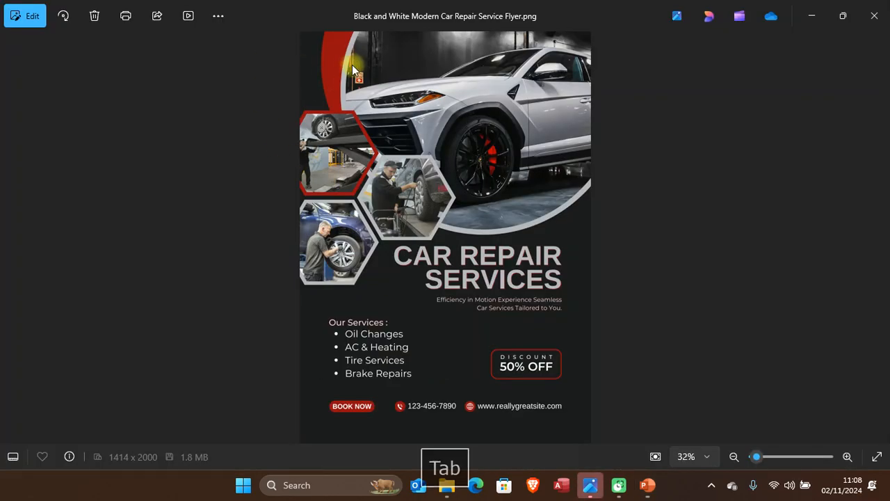
{"action": "key", "text": "alt+Tab"}
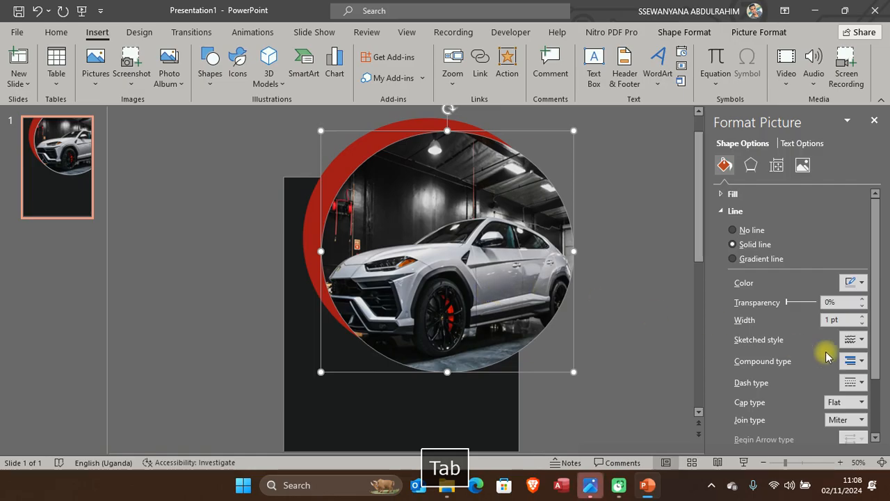
{"action": "left_click", "coordinate": [831, 320]}
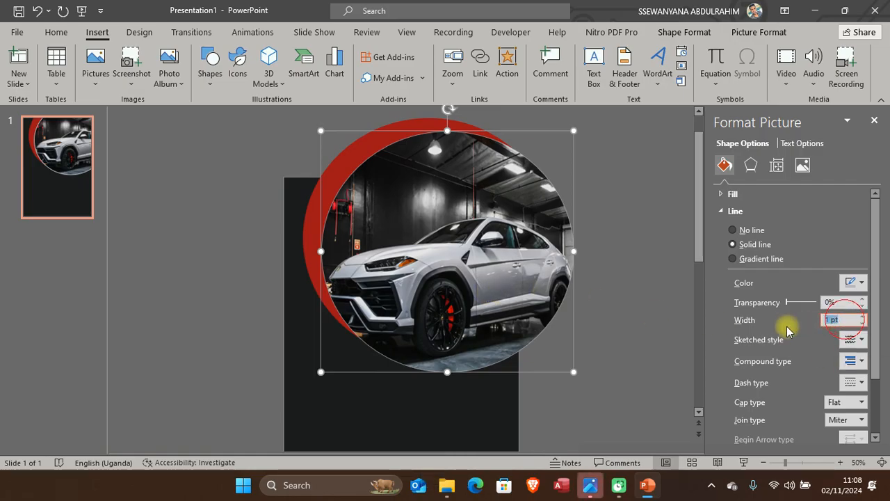
{"action": "type", "text": "3"}
{"action": "key", "text": "Return"}
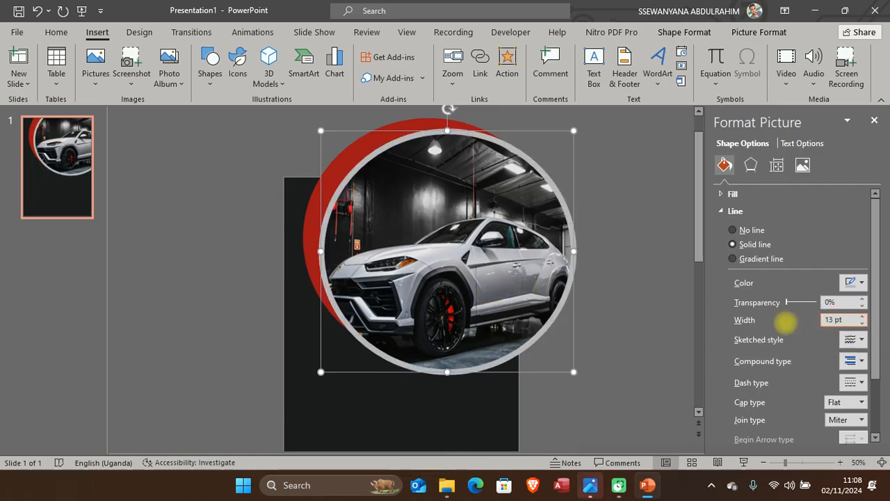
{"action": "left_click", "coordinate": [632, 244]}
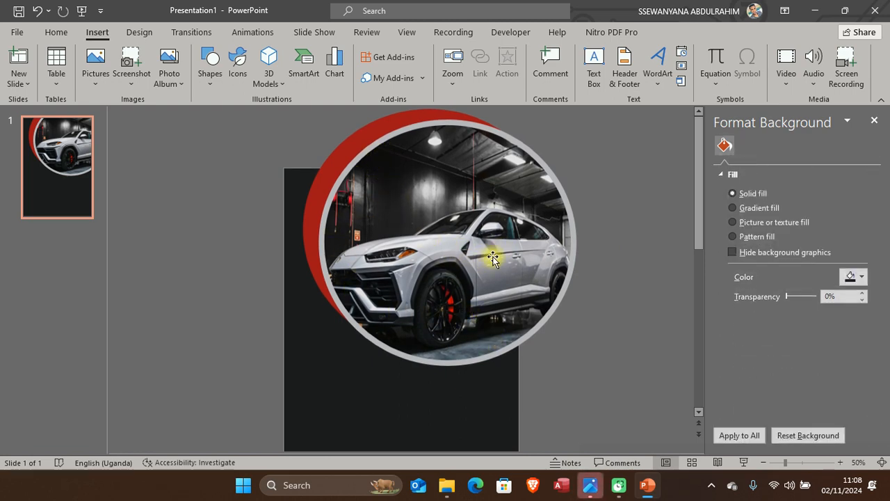
Step: Compare the slide's car circle with the flyer in Photos and examine the flyer's overlapping hexagonal photos
{"action": "key", "text": "alt+Tab"}
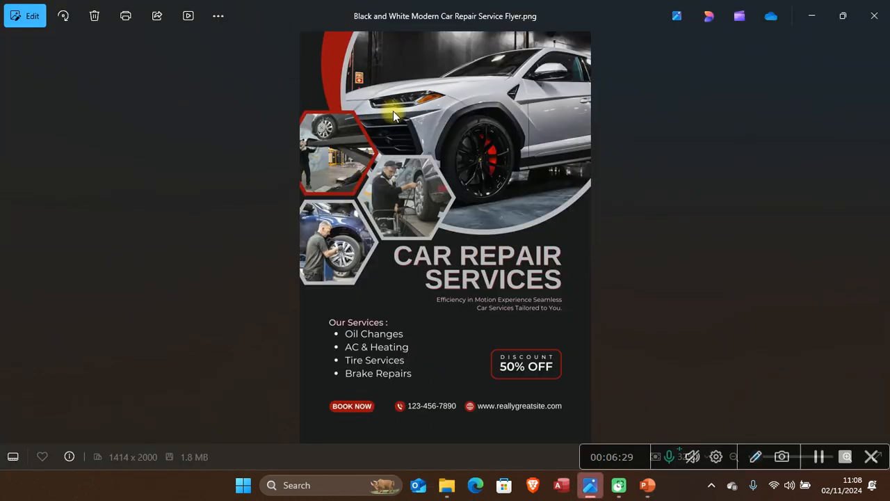
{"action": "key", "text": "alt+Tab"}
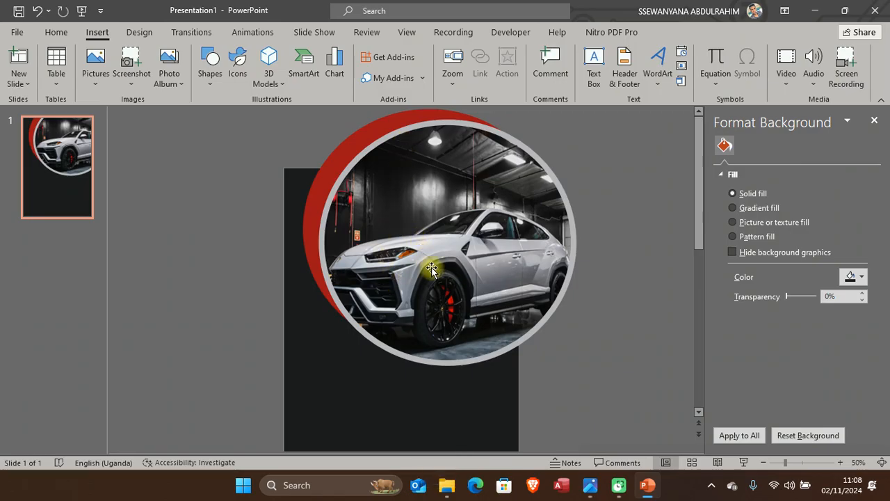
{"action": "key", "text": "alt+Tab"}
{"action": "key", "text": "alt+Tab"}
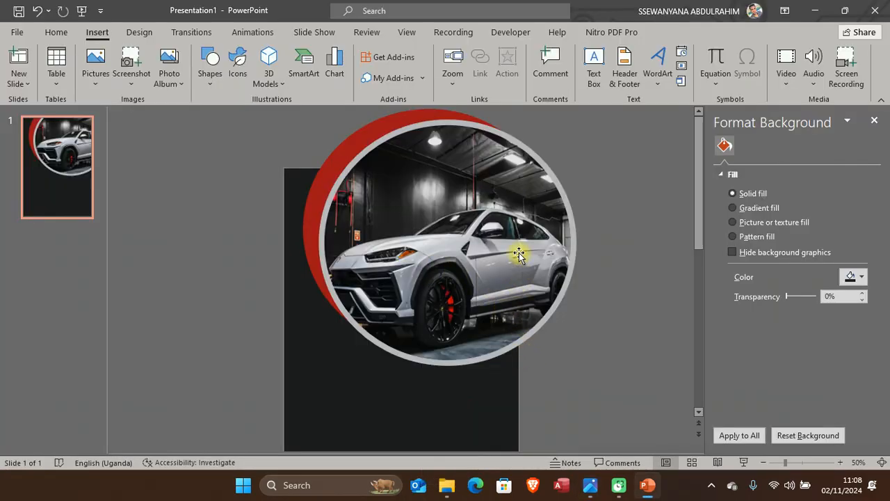
{"action": "key", "text": "alt+Tab"}
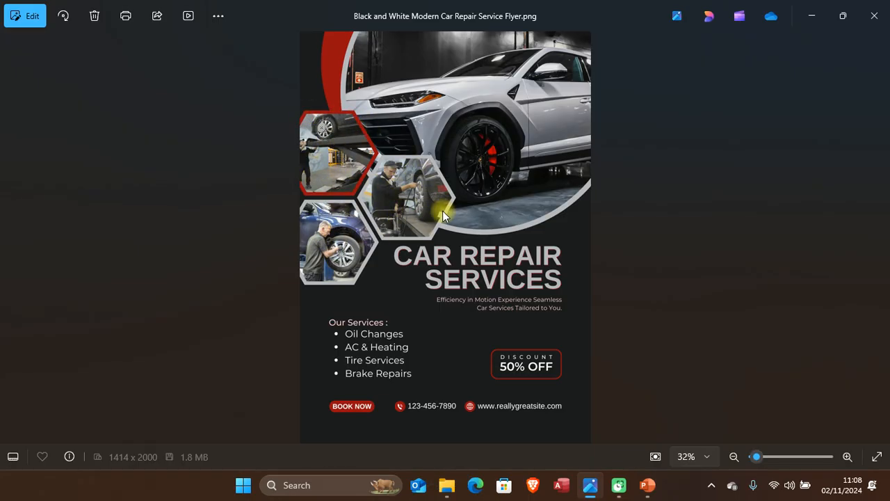
{"action": "key", "text": "alt+Tab"}
{"action": "key", "text": "alt+Tab"}
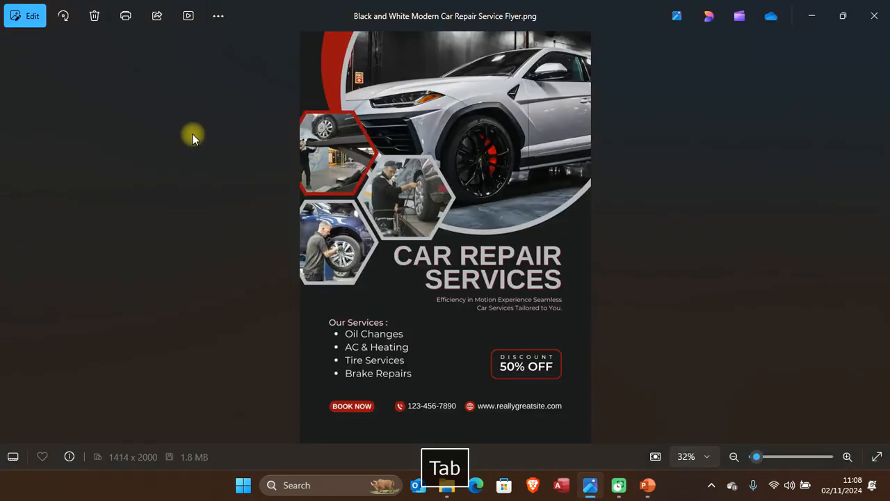
Step: Switch to PowerPoint and draw a hexagon about 5.98 cm high and 5.66 cm wide over the car circle's lower-left edge
{"action": "key", "text": "alt+Tab"}
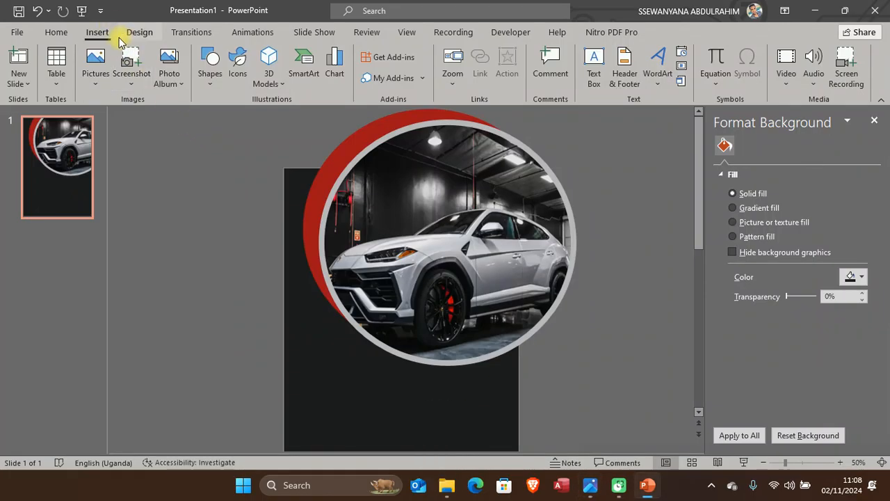
{"action": "left_click", "coordinate": [216, 85]}
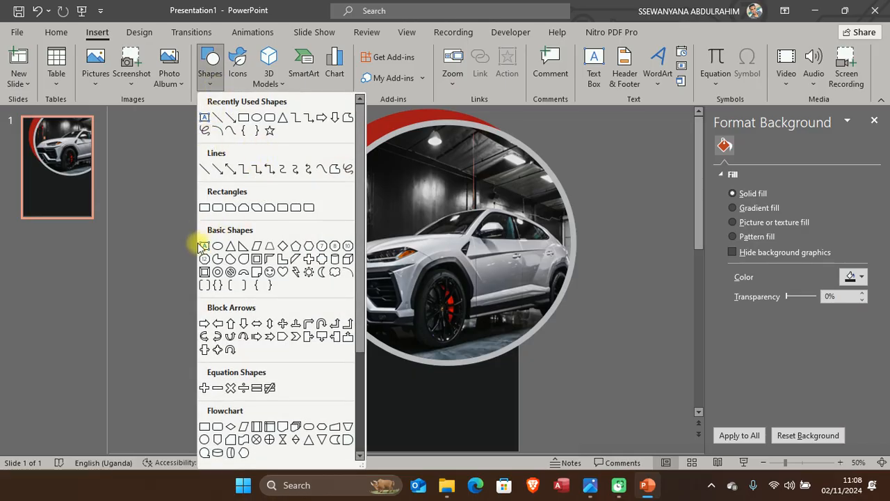
{"action": "left_click", "coordinate": [310, 246]}
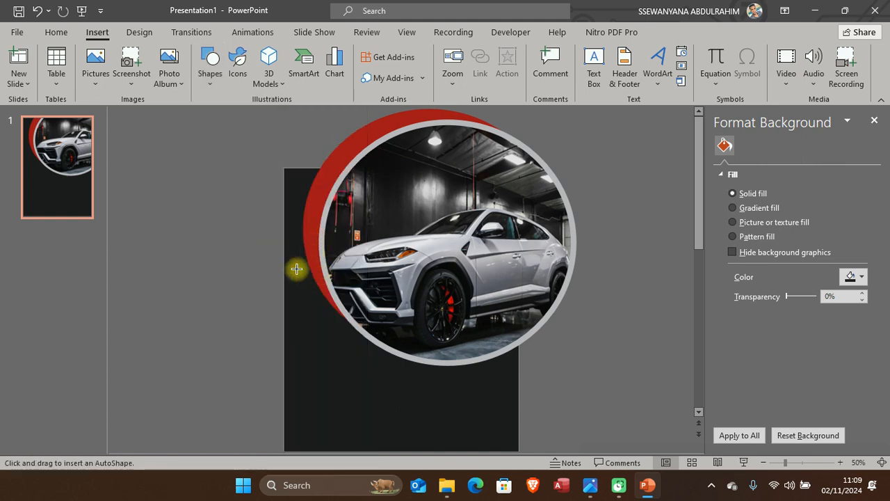
{"action": "left_click_drag", "start_coordinate": [292, 264], "coordinate": [361, 345]}
{"action": "scroll", "coordinate": [610, 317], "scroll_direction": "down", "scroll_amount": 2}
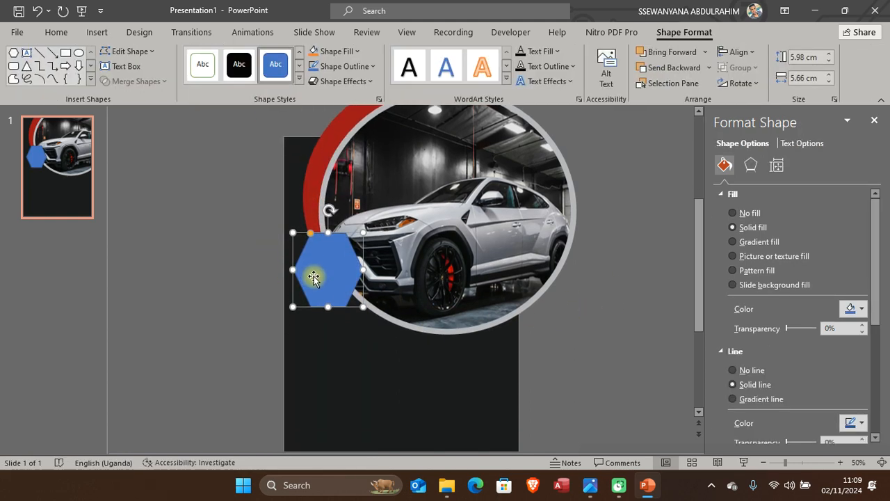
Step: Enlarge the hexagon to about 6.89 cm high and 7.25 cm wide, comparing it with the flyer in Photos
{"action": "key", "text": "alt+Tab"}
{"action": "key", "text": "alt+Tab"}
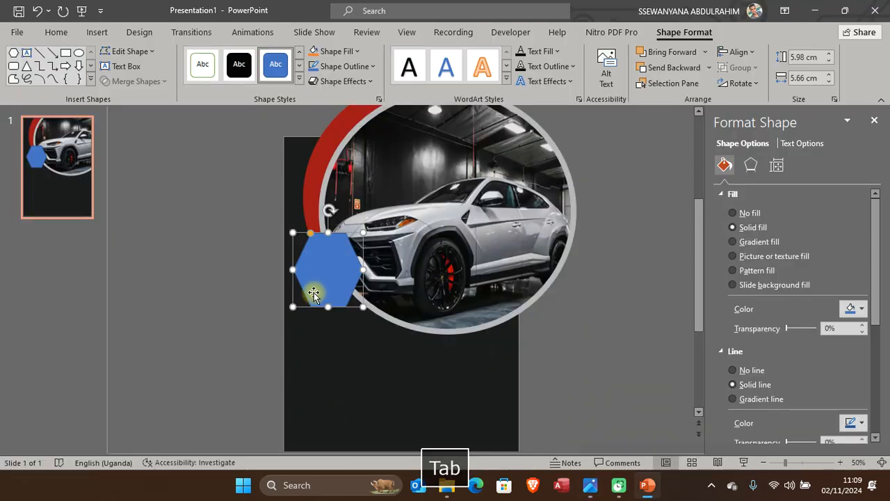
{"action": "left_click_drag", "start_coordinate": [293, 306], "coordinate": [274, 317]}
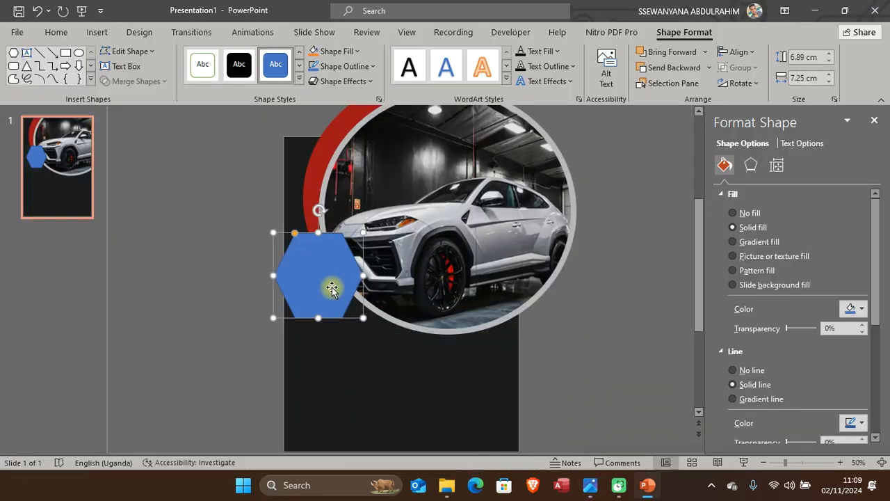
{"action": "key", "text": "alt+Tab"}
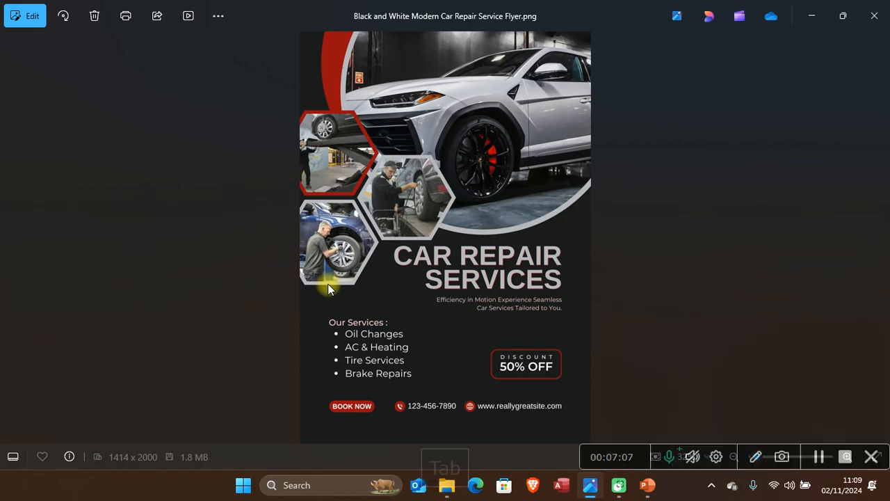
{"action": "key", "text": "alt+Tab"}
Step: Move the hexagon slightly down and left so it overhangs the slide's left edge
{"action": "left_click_drag", "start_coordinate": [334, 285], "coordinate": [328, 280]}
{"action": "key", "text": "Left"}
{"action": "key", "text": "Left"}
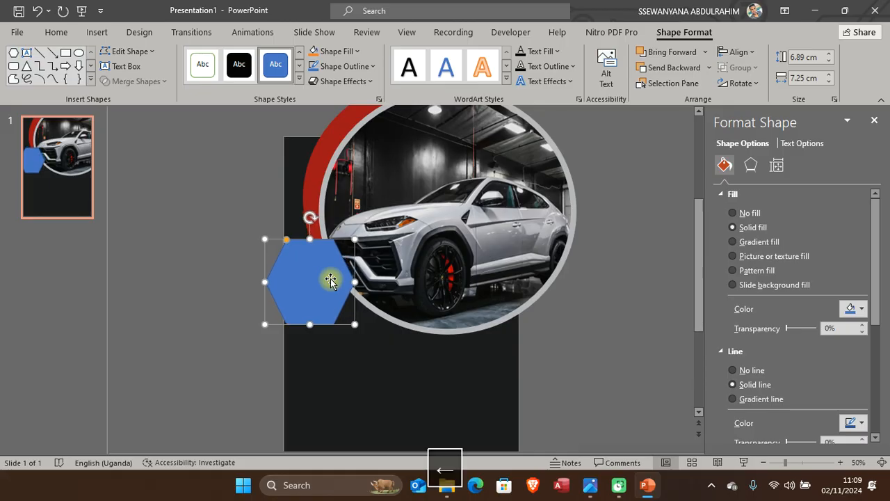
{"action": "key", "text": "Left"}
{"action": "key", "text": "Left"}
{"action": "key", "text": "Left"}
{"action": "key", "text": "Left"}
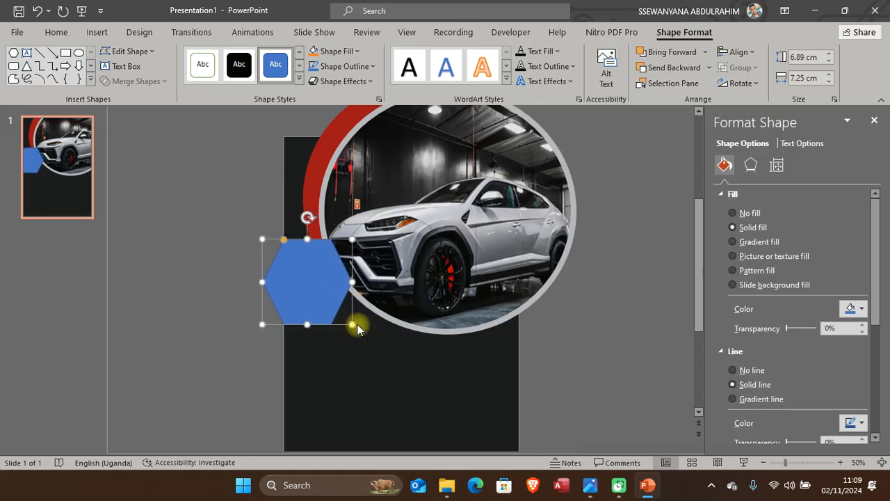
{"action": "left_click", "coordinate": [587, 344]}
Step: Duplicate the hexagon directly below and again between the two on their right, matching the honeycomb arrangement of the flyer in Photos
{"action": "key", "text": "alt+Tab"}
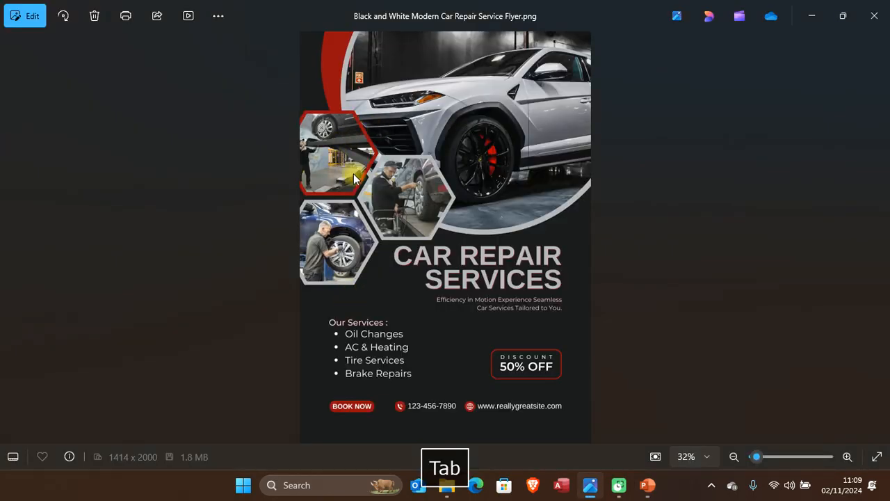
{"action": "key", "text": "alt+Tab"}
{"action": "left_click", "coordinate": [305, 268]}
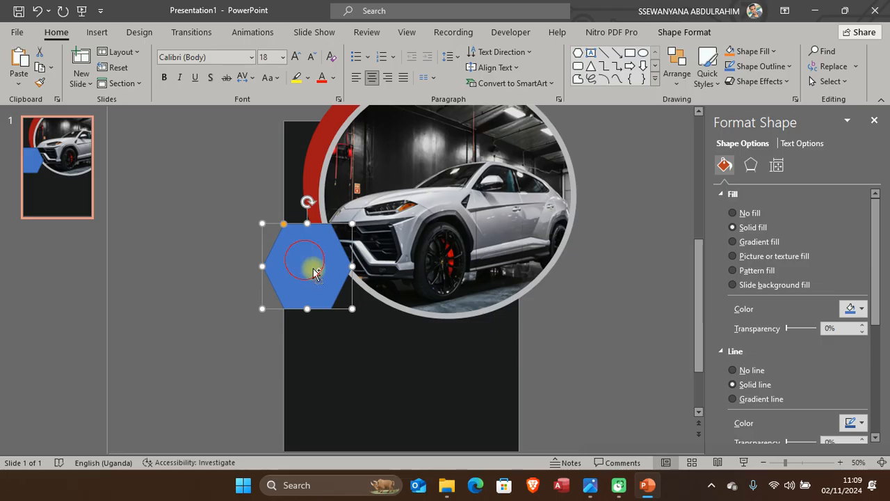
{"action": "left_click_drag", "start_coordinate": [314, 272], "coordinate": [304, 349]}
{"action": "left_click", "coordinate": [547, 322]}
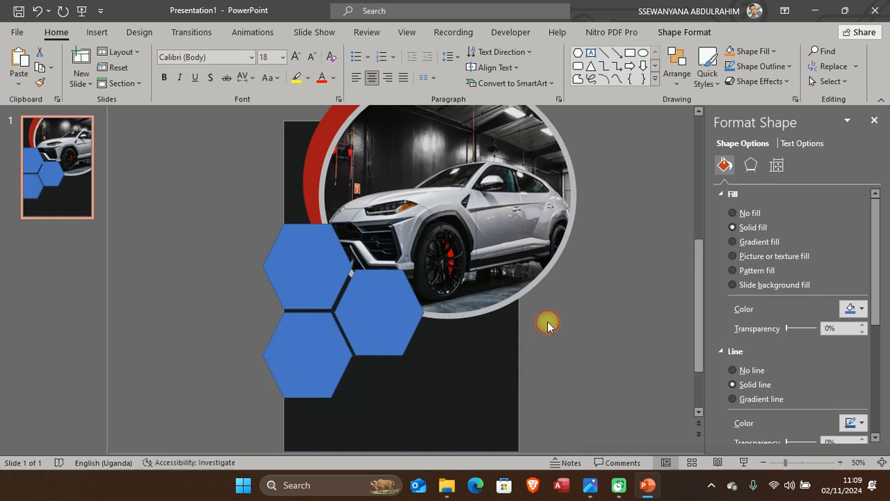
{"action": "key", "text": "alt+Tab"}
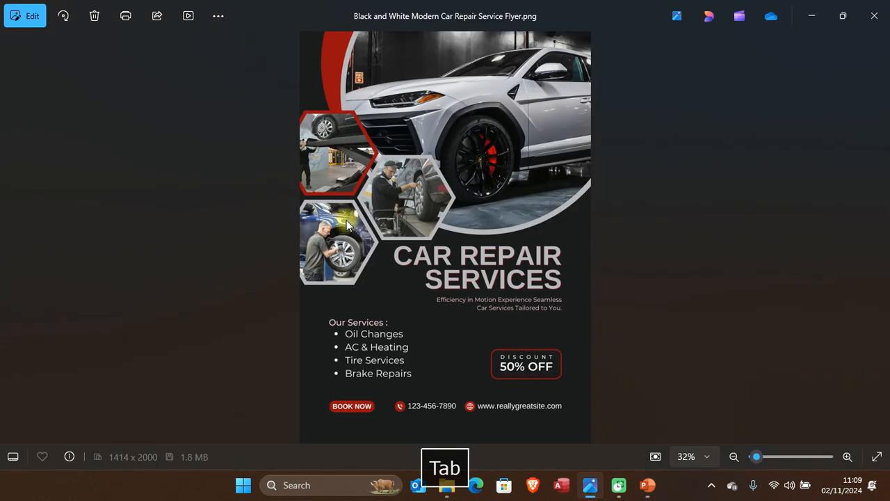
{"action": "key", "text": "alt+Tab"}
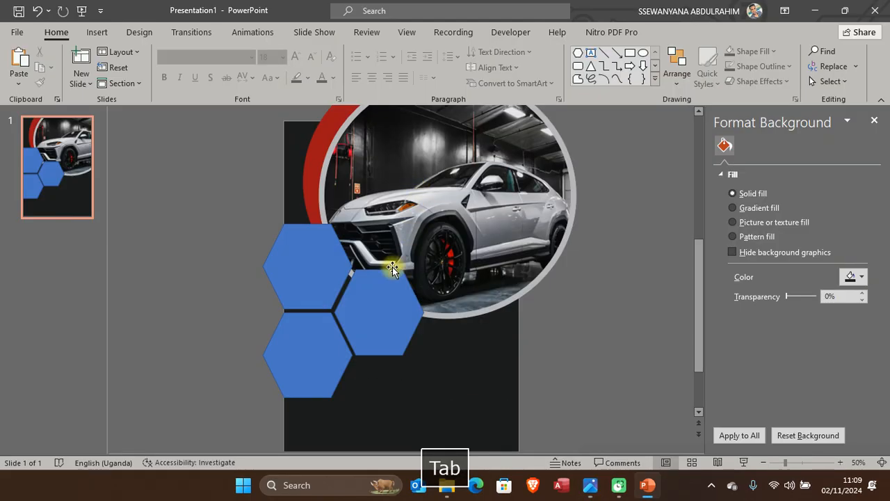
{"action": "key", "text": "alt+Tab"}
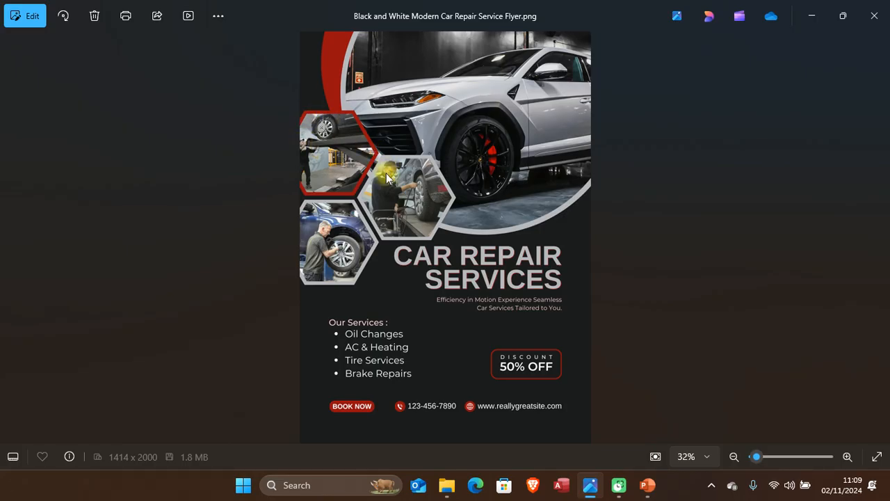
{"action": "key", "text": "alt+Tab"}
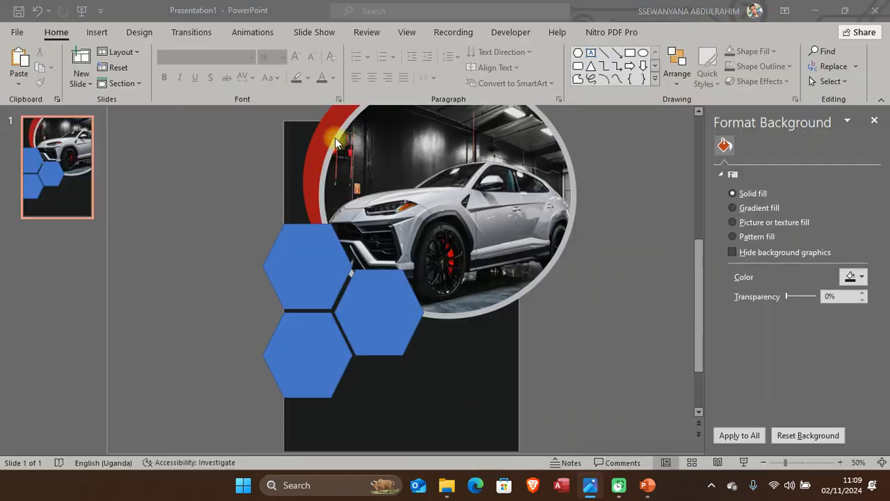
Step: Fill the upper-left hexagon with the picture image1.png from the Flyer2 folder
{"action": "left_click", "coordinate": [308, 256]}
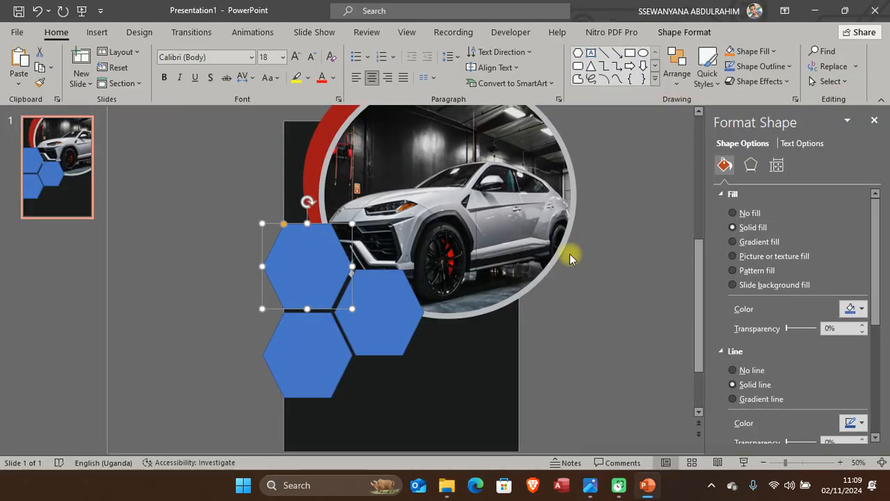
{"action": "left_click", "coordinate": [742, 259]}
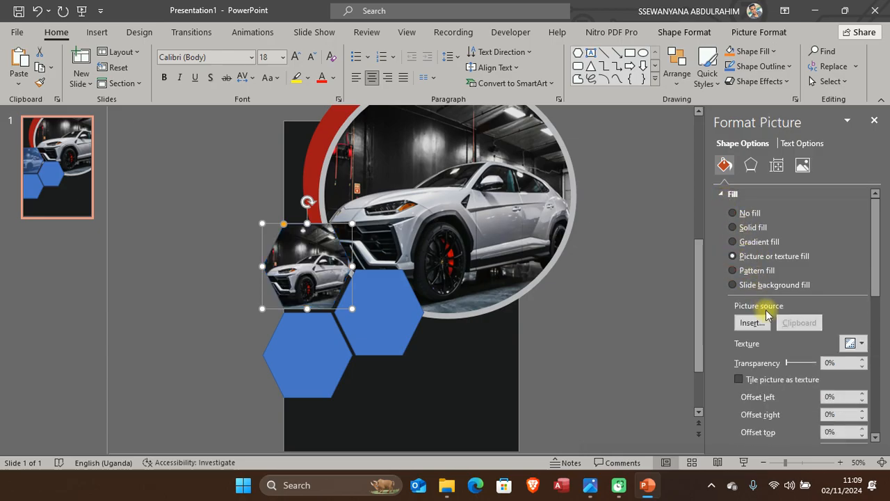
{"action": "left_click", "coordinate": [750, 321]}
{"action": "left_click", "coordinate": [511, 209]}
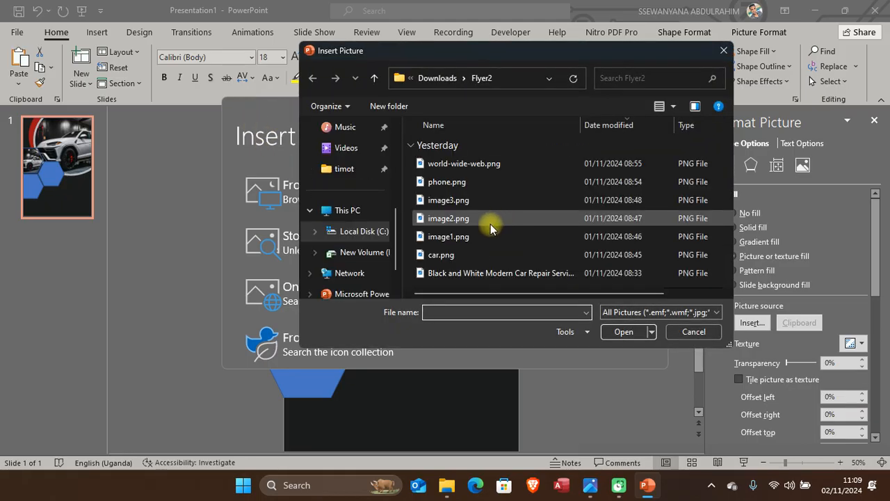
{"action": "left_click", "coordinate": [657, 106]}
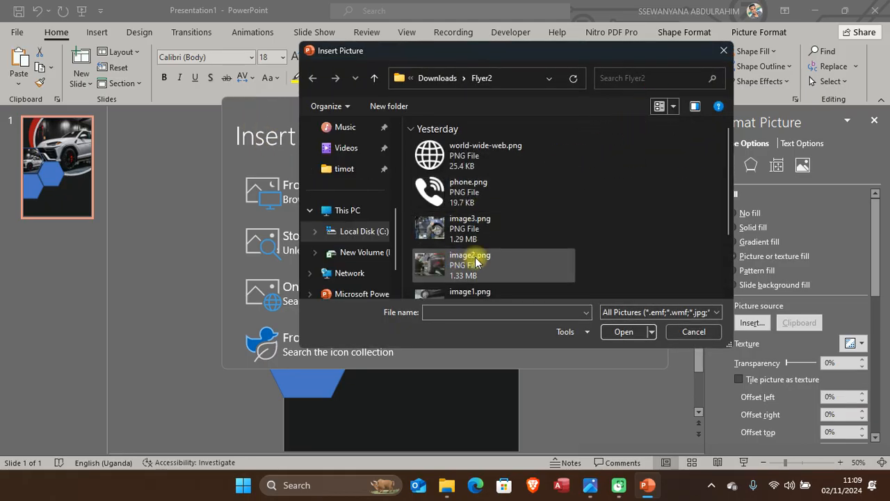
{"action": "scroll", "coordinate": [478, 257], "scroll_direction": "down", "scroll_amount": 3}
{"action": "left_click", "coordinate": [623, 331]}
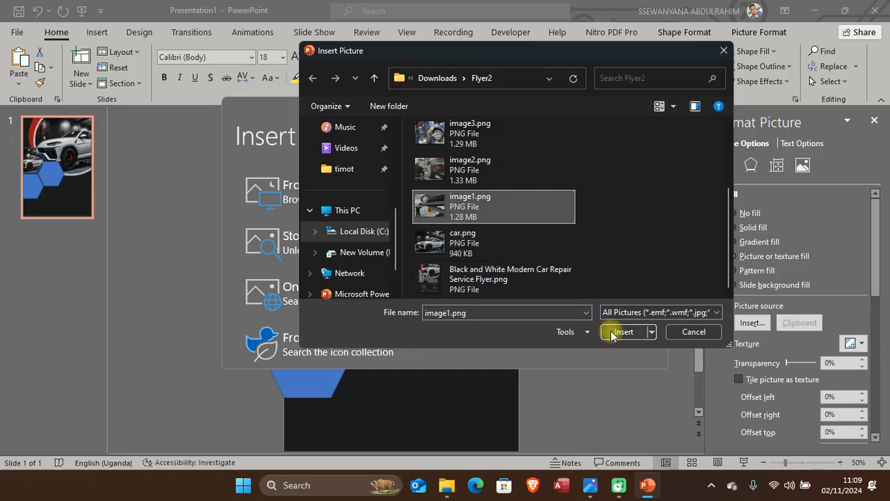
Step: Fill the middle hexagon with the picture image2.png from the Flyer2 folder
{"action": "left_click", "coordinate": [379, 306]}
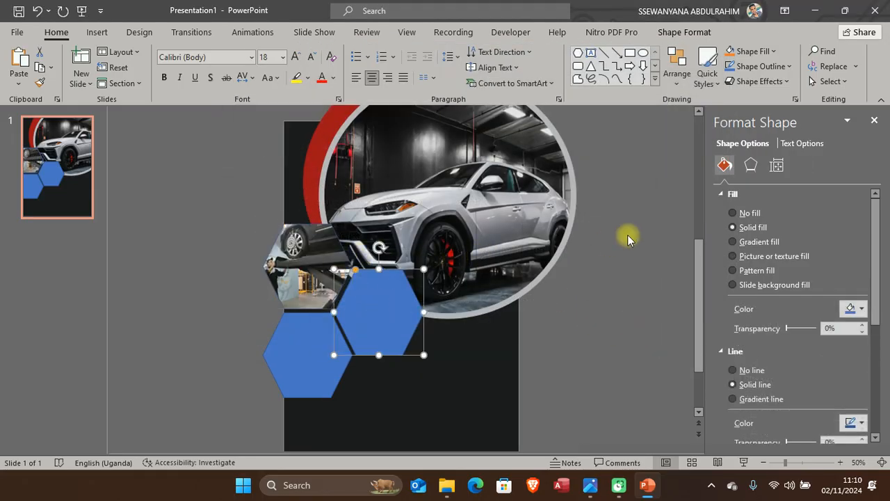
{"action": "left_click", "coordinate": [754, 255]}
{"action": "left_click", "coordinate": [751, 322]}
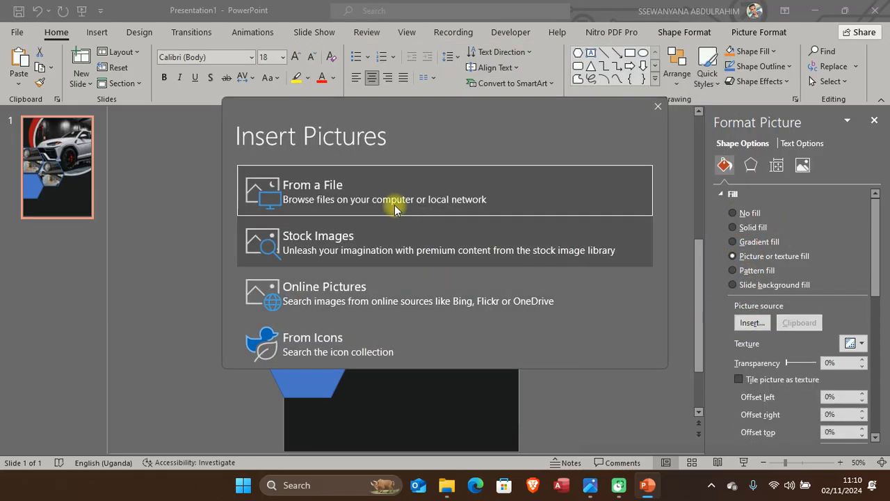
{"action": "left_click", "coordinate": [369, 184]}
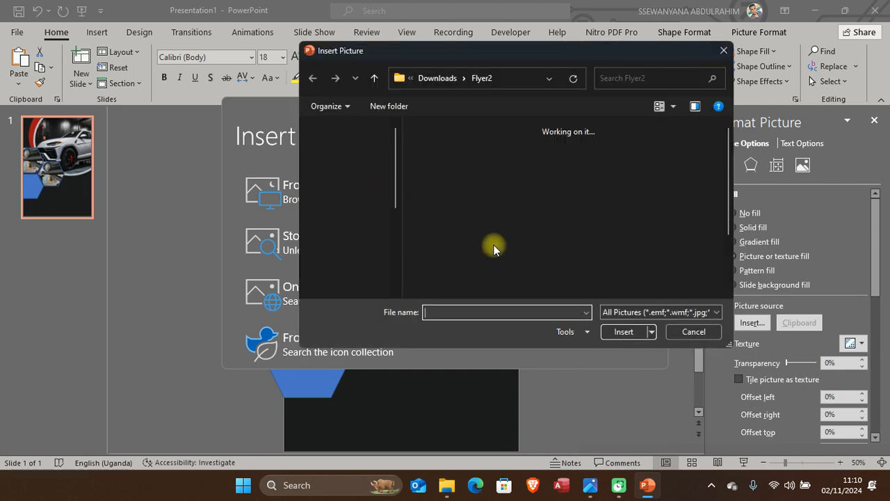
{"action": "double_click", "coordinate": [490, 260]}
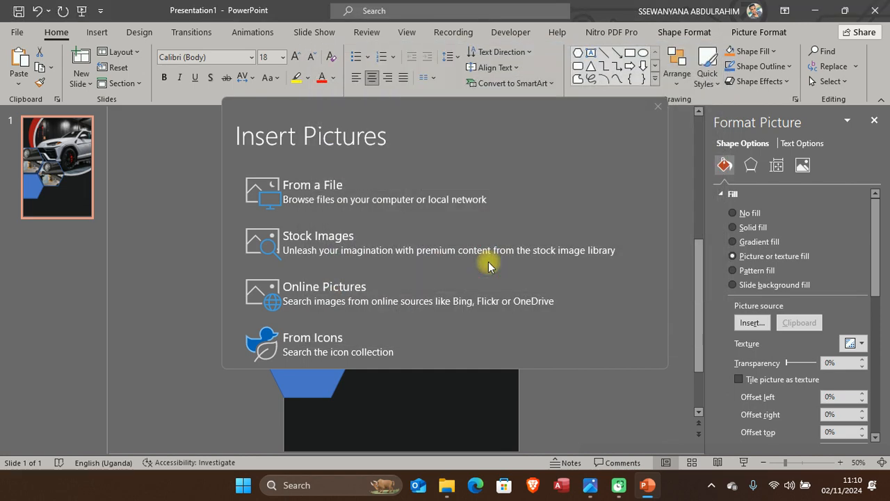
Step: Fill the lower-left hexagon with the picture image3.png from the Flyer2 folder, and check the hexagon borders on the flyer in Photos
{"action": "left_click", "coordinate": [308, 371]}
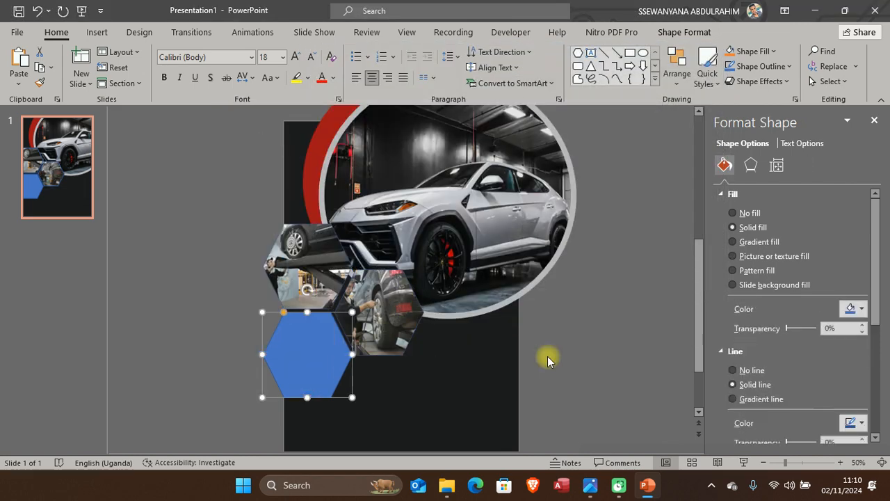
{"action": "left_click", "coordinate": [738, 256]}
{"action": "left_click", "coordinate": [752, 322]}
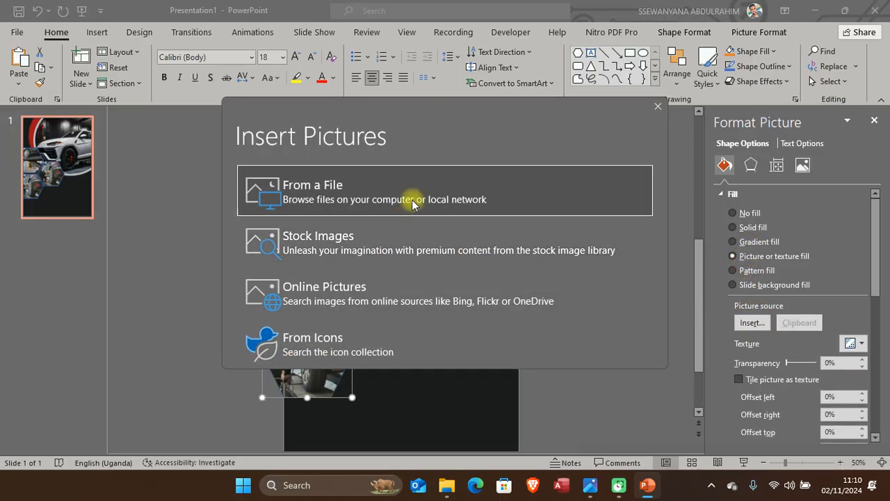
{"action": "left_click", "coordinate": [414, 201]}
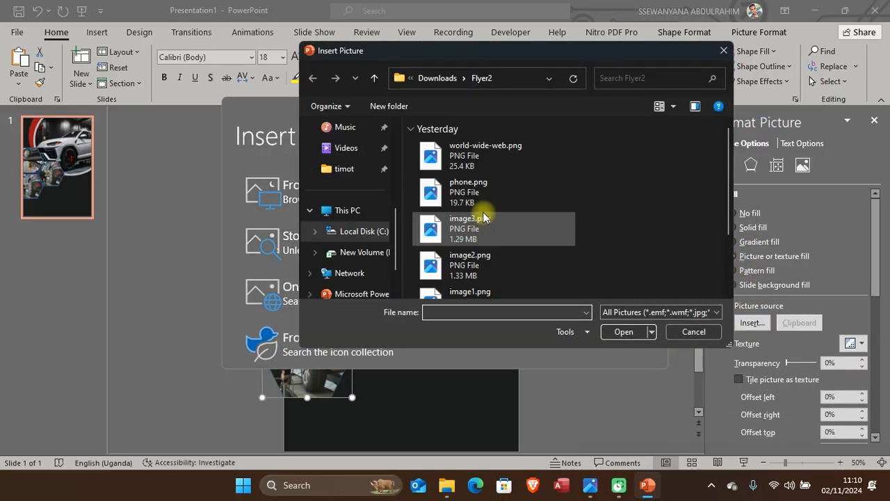
{"action": "double_click", "coordinate": [477, 224]}
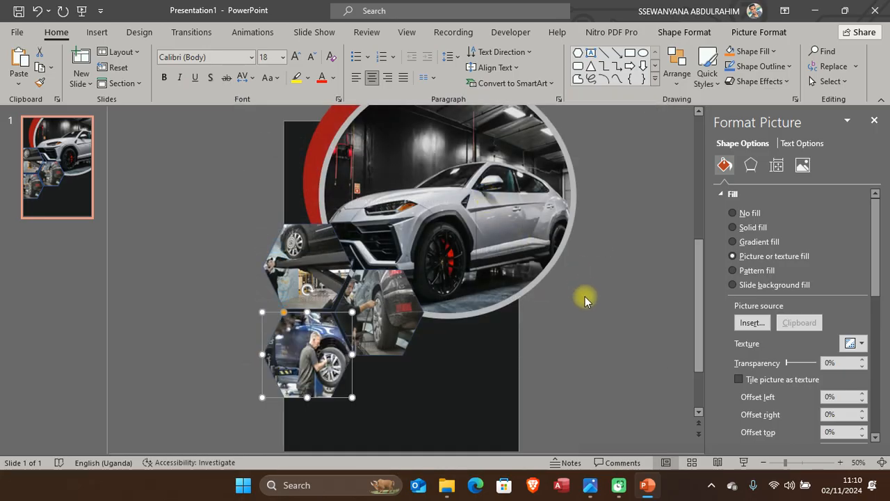
{"action": "key", "text": "alt+Tab"}
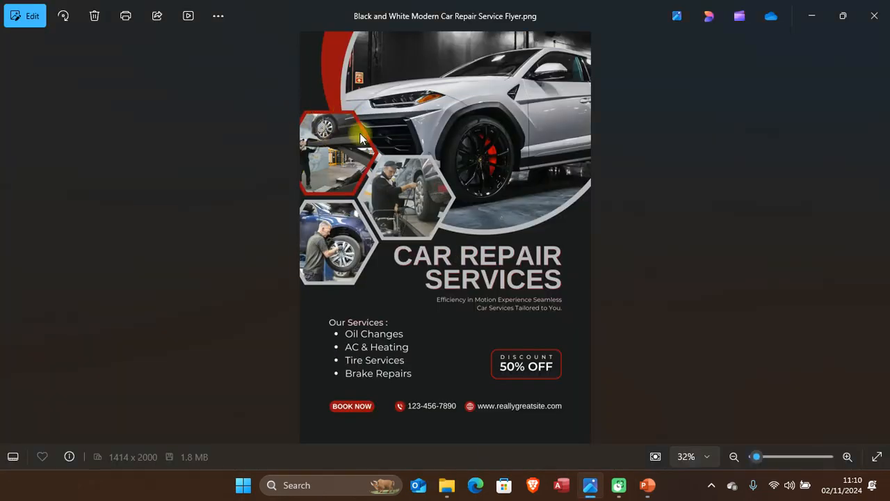
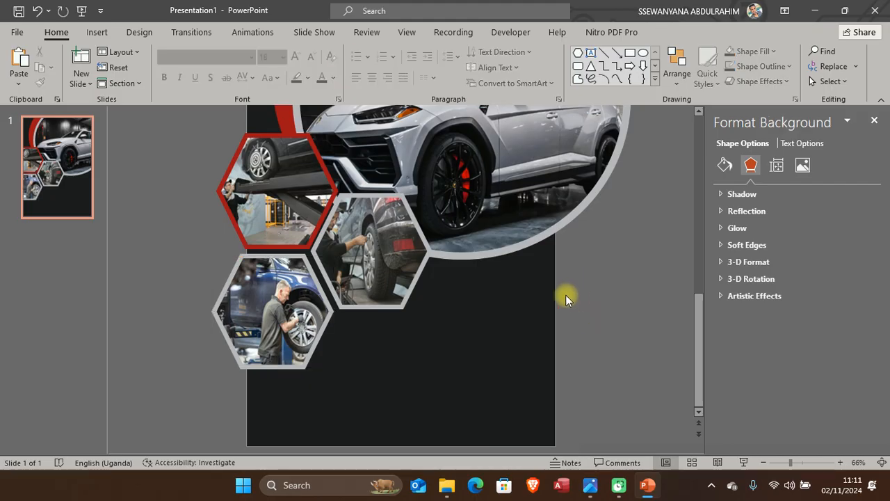
Step: Compare the bordered hexagons with the flyer in Photos, nudge the middle hexagon slightly right, and review the whole slide
{"action": "key", "text": "alt+Tab"}
{"action": "key", "text": "alt+Tab"}
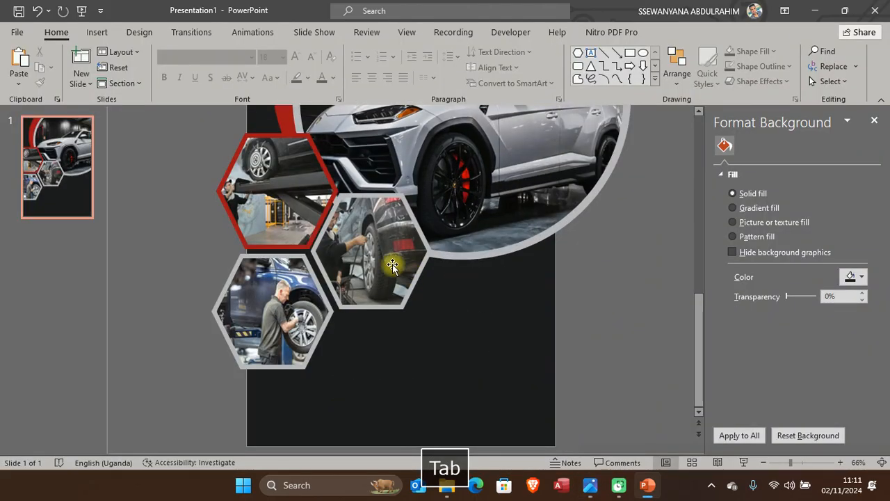
{"action": "left_click_drag", "start_coordinate": [390, 263], "coordinate": [390, 259]}
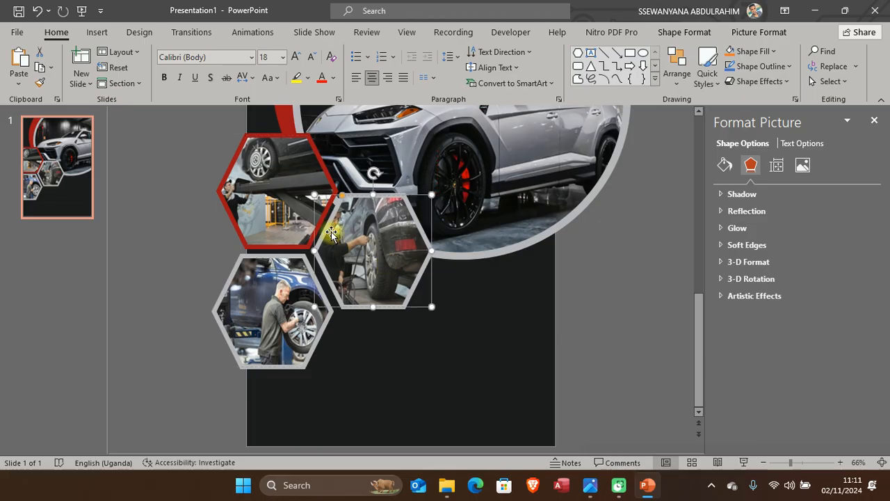
{"action": "left_click", "coordinate": [602, 310]}
{"action": "scroll", "coordinate": [579, 249], "scroll_direction": "up", "scroll_amount": 2}
{"action": "scroll", "coordinate": [579, 248], "scroll_direction": "down", "scroll_amount": 3}
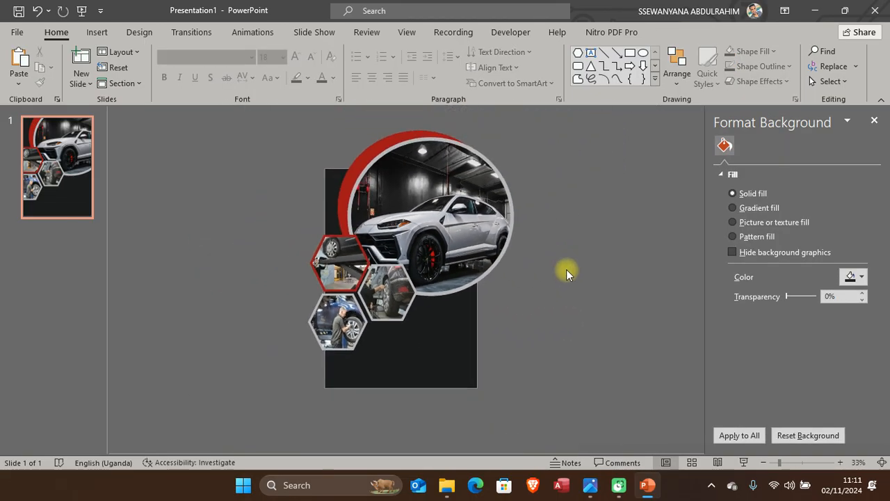
{"action": "scroll", "coordinate": [566, 269], "scroll_direction": "up", "scroll_amount": 2}
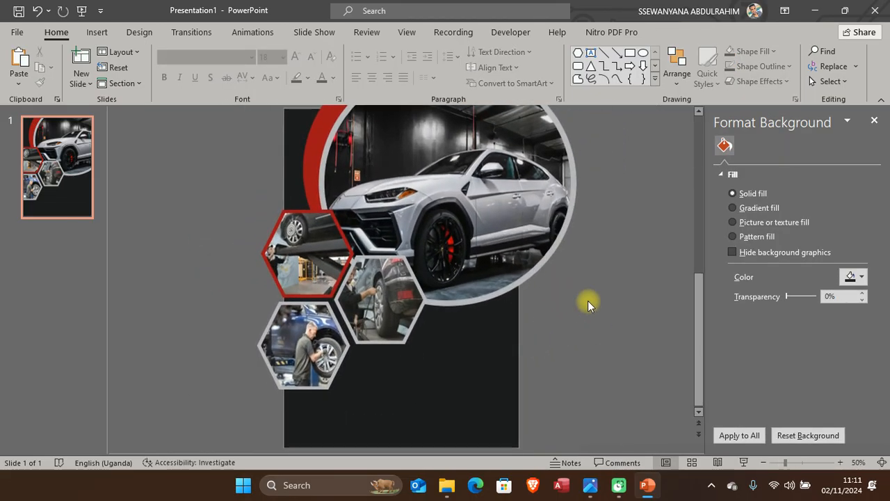
Step: Compare the slide's hexagon and car circle layout with the reference flyer in Photos
{"action": "key", "text": "alt+Tab"}
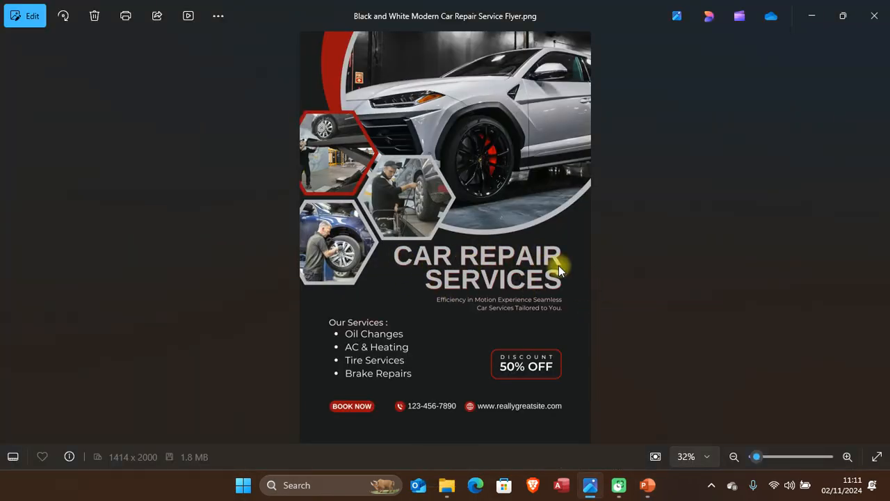
{"action": "key", "text": "alt+Tab"}
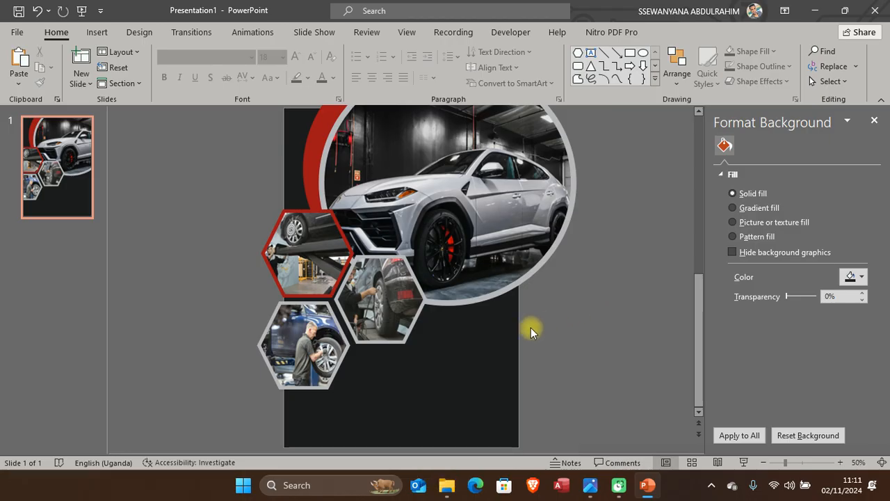
{"action": "scroll", "coordinate": [530, 327], "scroll_direction": "up", "scroll_amount": 3, "text": "ctrl"}
{"action": "key", "text": "alt+Tab"}
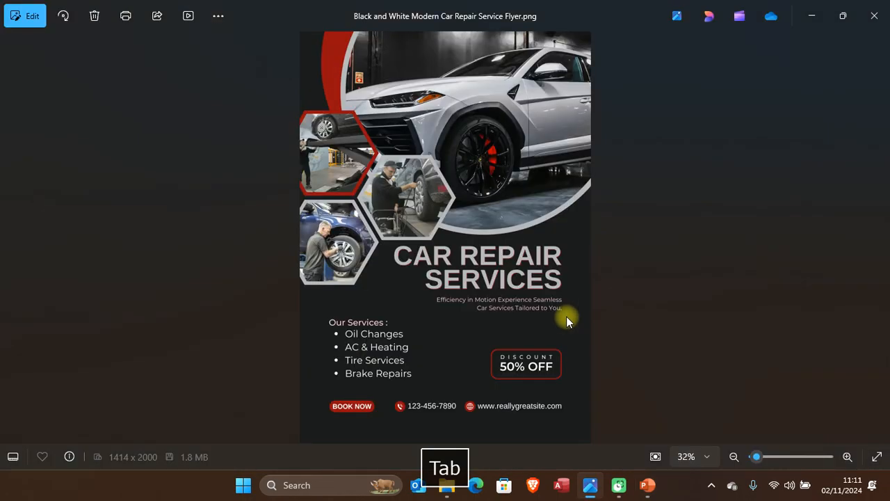
{"action": "key", "text": "alt+Tab"}
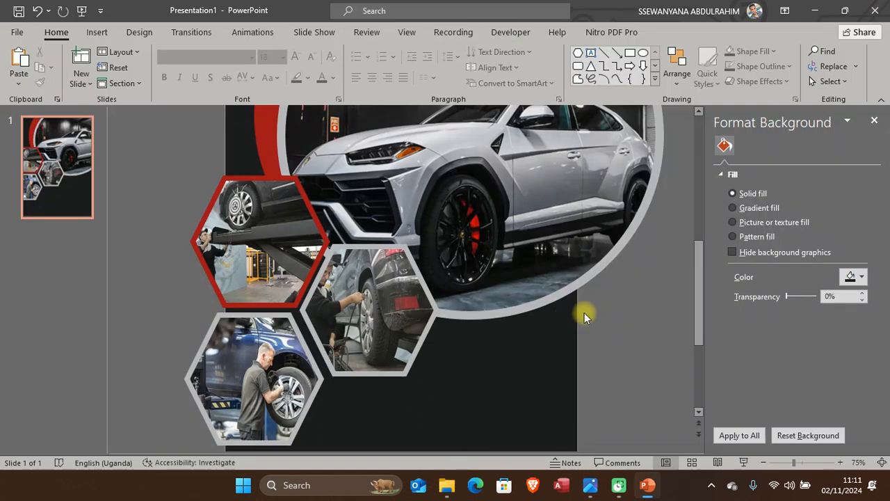
{"action": "key", "text": "alt+Tab"}
{"action": "key", "text": "alt+Tab"}
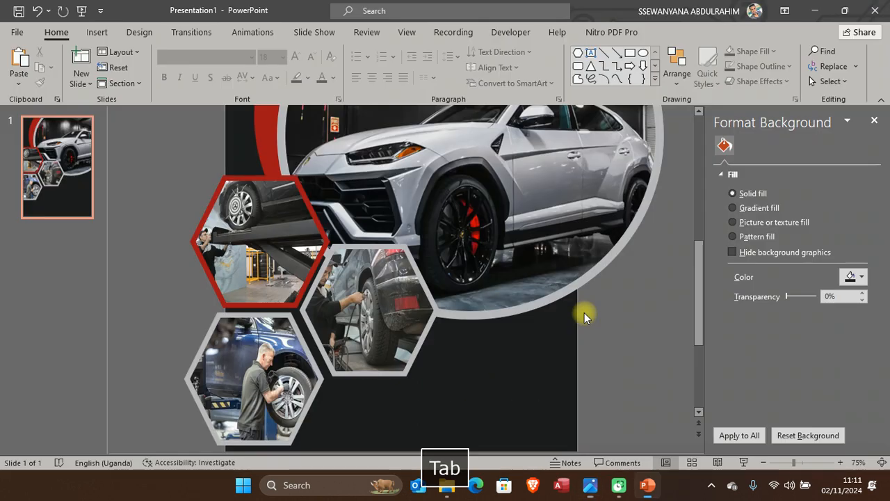
Step: Move the three hexagonal photos slightly up, lining up the lower one directly beneath the red-bordered one
{"action": "scroll", "coordinate": [584, 312], "scroll_direction": "down", "scroll_amount": 2}
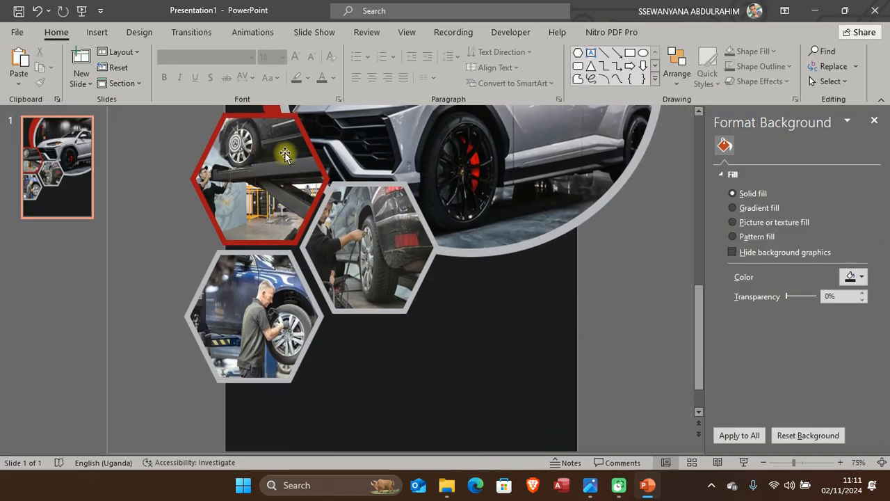
{"action": "scroll", "coordinate": [286, 153], "scroll_direction": "up", "scroll_amount": 2}
{"action": "left_click", "coordinate": [272, 216]}
{"action": "left_click_drag", "start_coordinate": [271, 216], "coordinate": [273, 197]}
{"action": "left_click_drag", "start_coordinate": [387, 271], "coordinate": [384, 269]}
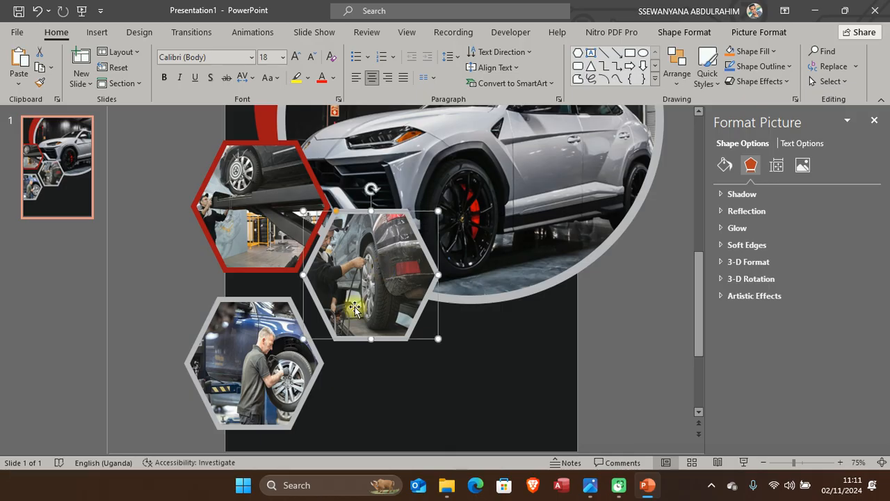
{"action": "left_click_drag", "start_coordinate": [276, 364], "coordinate": [277, 355]}
{"action": "left_click", "coordinate": [620, 338]}
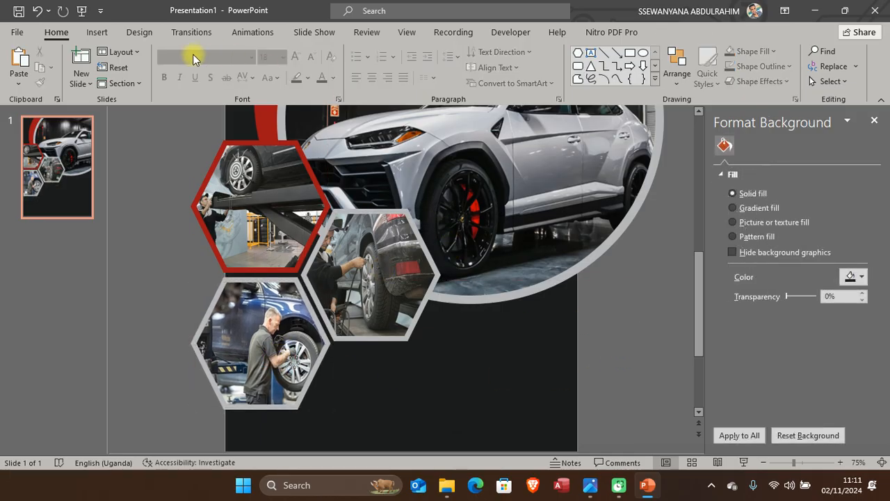
Step: Check the heading on the flyer in Photos, and add a text box reading CAR REPAIR below the car circle in PowerPoint
{"action": "key", "text": "alt+Tab"}
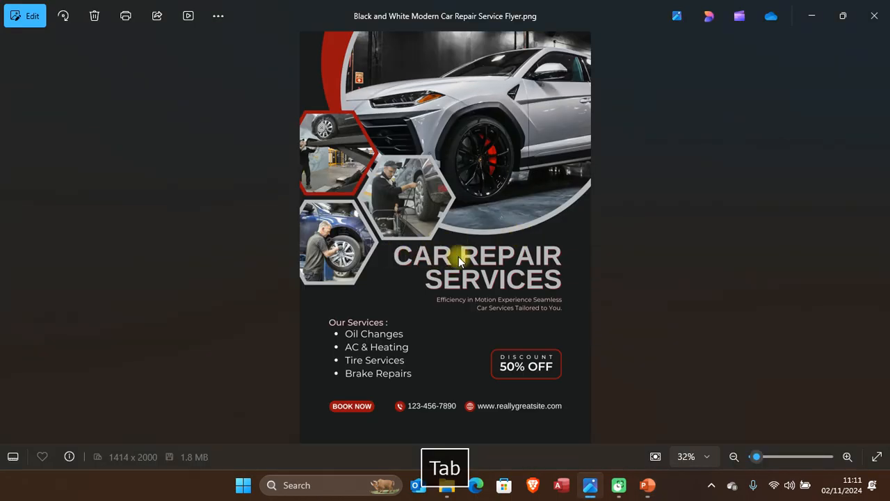
{"action": "key", "text": "alt+Tab"}
{"action": "left_click", "coordinate": [105, 32]}
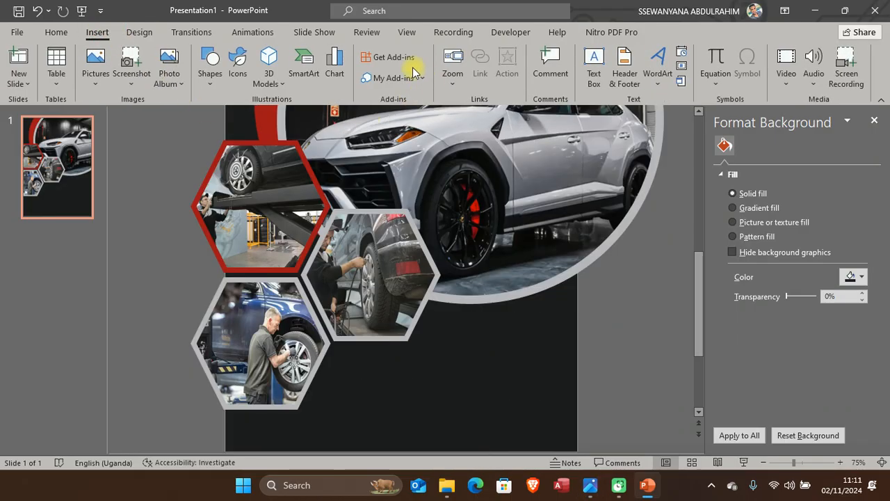
{"action": "left_click", "coordinate": [593, 70]}
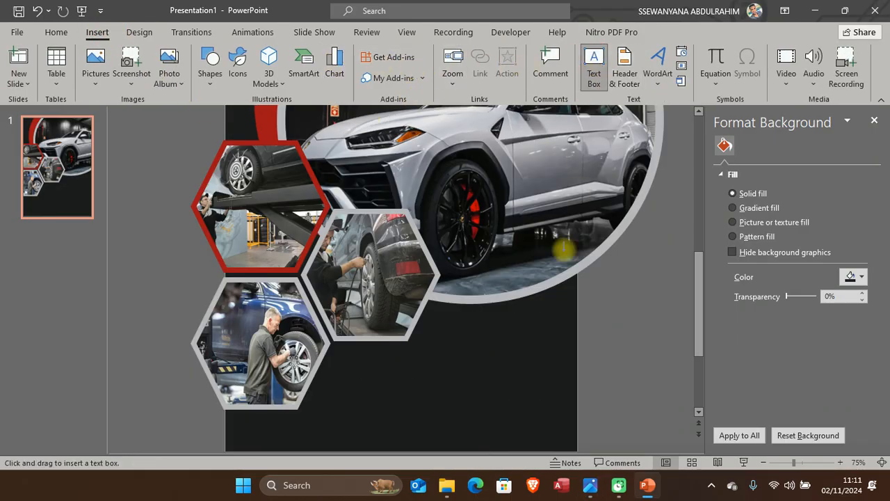
{"action": "left_click", "coordinate": [430, 325]}
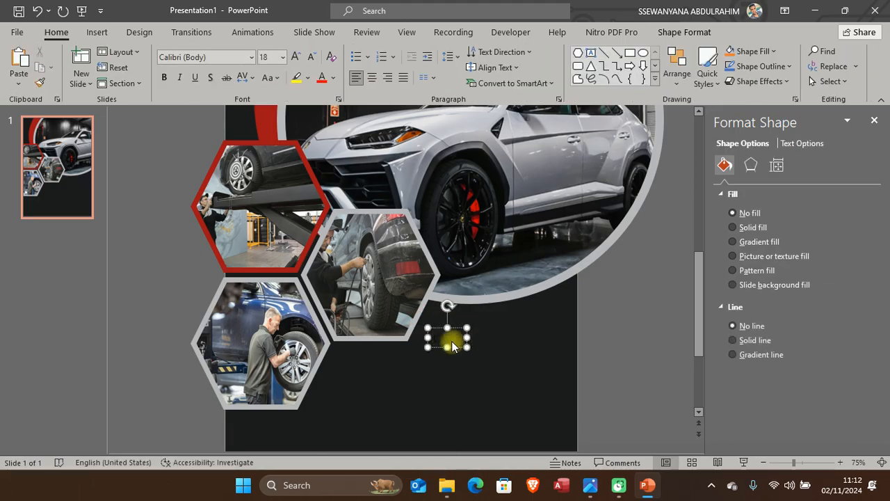
{"action": "type", "text": "AIR"}
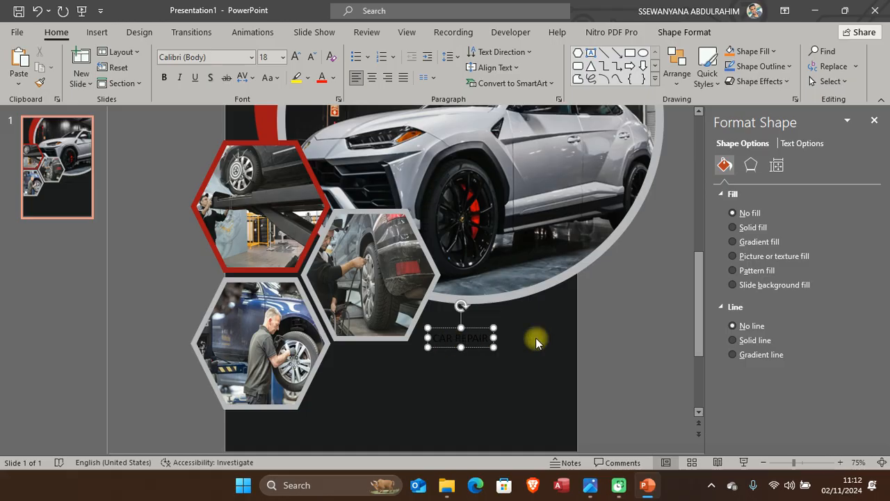
{"action": "left_click", "coordinate": [512, 345]}
Step: Color the CAR REPAIR text with the recently used light gray
{"action": "scroll", "coordinate": [497, 347], "scroll_direction": "up", "scroll_amount": 5}
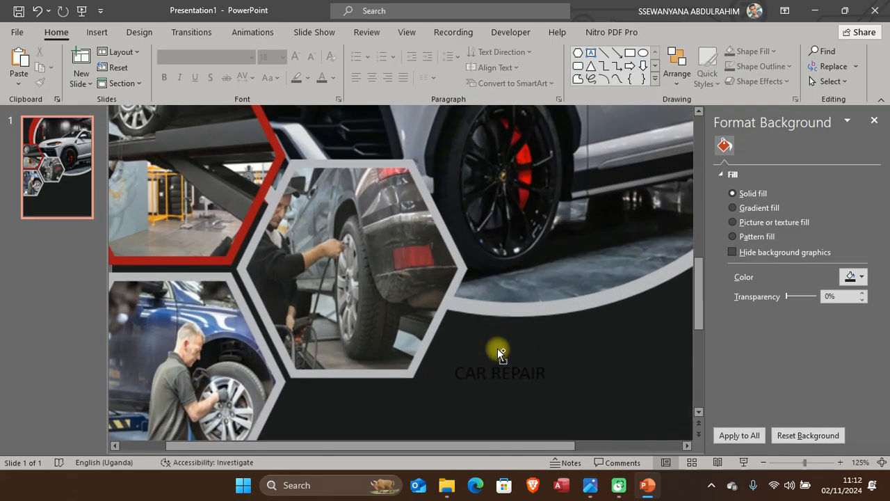
{"action": "scroll", "coordinate": [614, 359], "scroll_direction": "down", "scroll_amount": 2}
{"action": "left_click", "coordinate": [527, 310]}
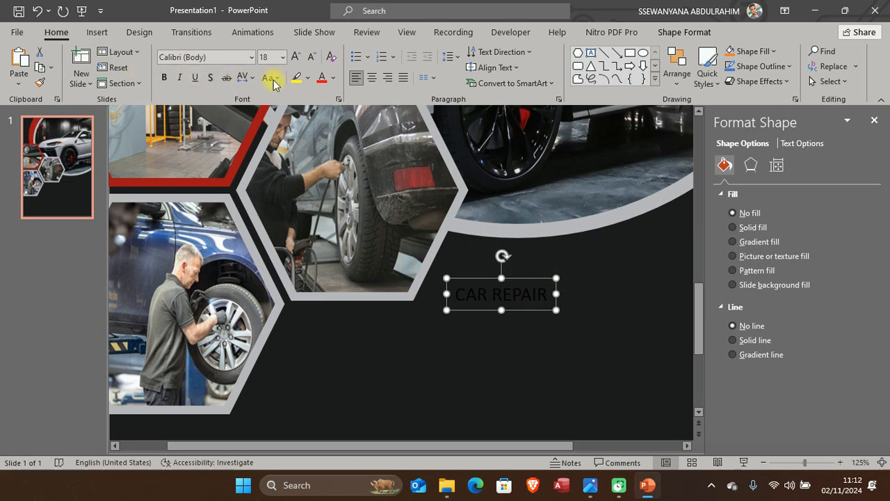
{"action": "left_click", "coordinate": [333, 77]}
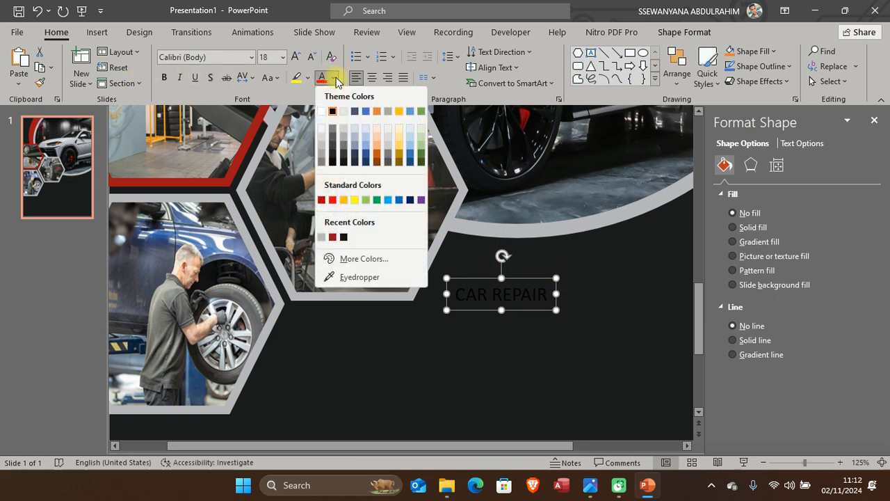
{"action": "left_click", "coordinate": [321, 238]}
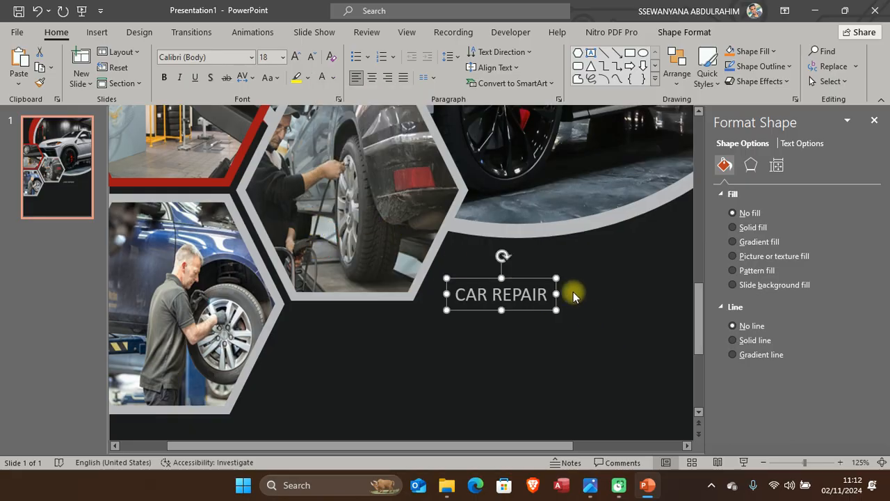
Step: Increase the CAR REPAIR text's font size to 60 pt
{"action": "left_click", "coordinate": [294, 59]}
{"action": "left_click", "coordinate": [295, 58]}
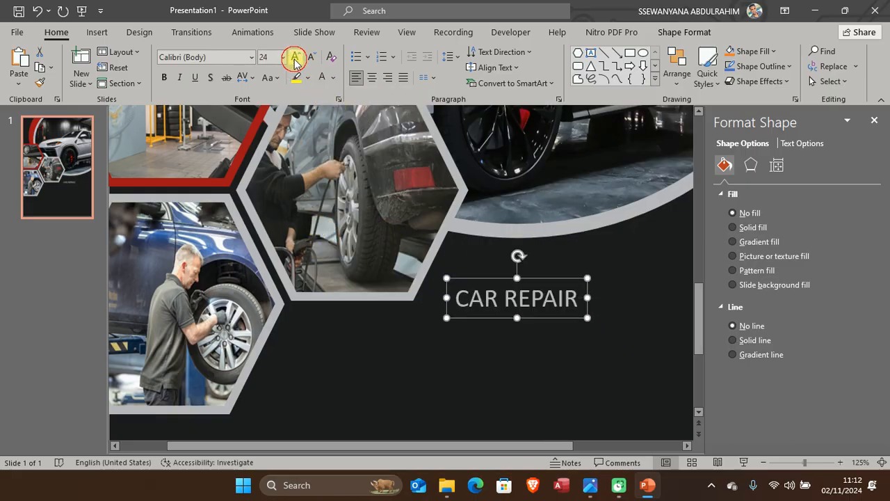
{"action": "left_click", "coordinate": [294, 58]}
{"action": "left_click", "coordinate": [294, 58]}
{"action": "left_click", "coordinate": [295, 59]}
{"action": "left_click", "coordinate": [295, 59]}
{"action": "left_click", "coordinate": [295, 58]}
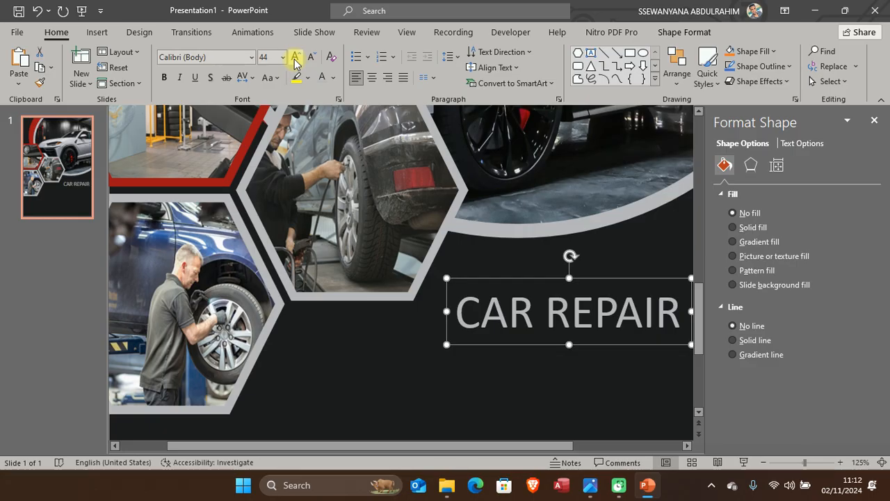
{"action": "left_click", "coordinate": [295, 59]}
{"action": "scroll", "coordinate": [527, 265], "scroll_direction": "down", "scroll_amount": 2, "text": "ctrl"}
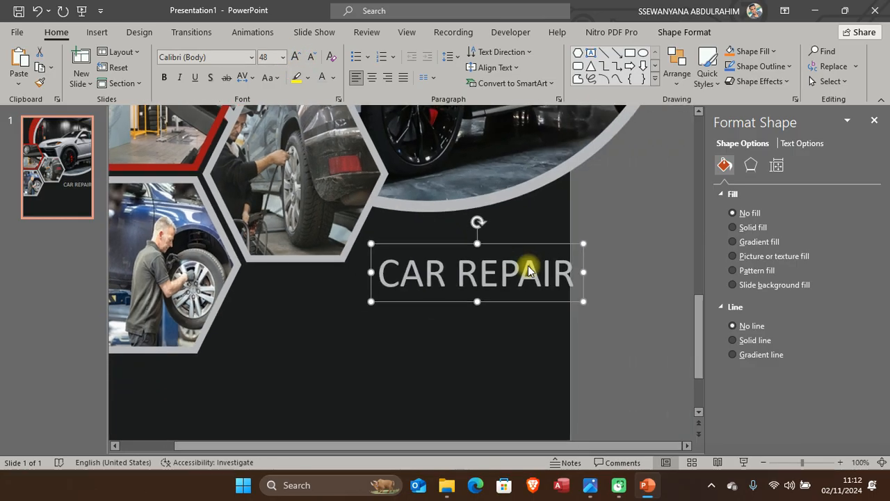
{"action": "left_click", "coordinate": [294, 60]}
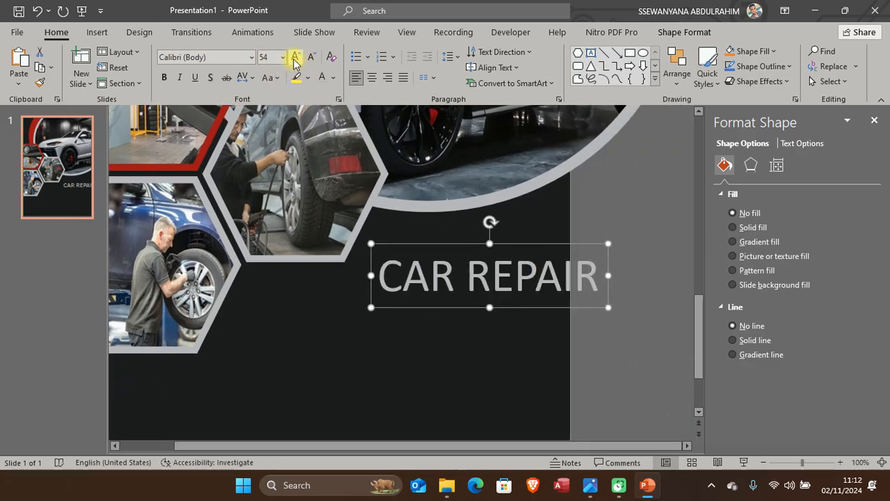
{"action": "left_click", "coordinate": [294, 60]}
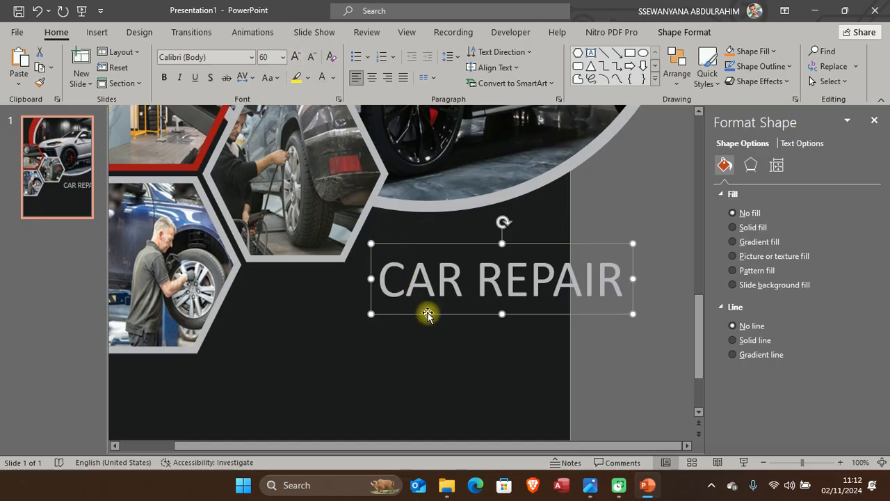
Step: Move the CAR REPAIR heading left so it fits within the slide, make it bold, and compare it with the flyer in Photos
{"action": "left_click_drag", "start_coordinate": [425, 312], "coordinate": [351, 322]}
{"action": "left_click", "coordinate": [164, 78]}
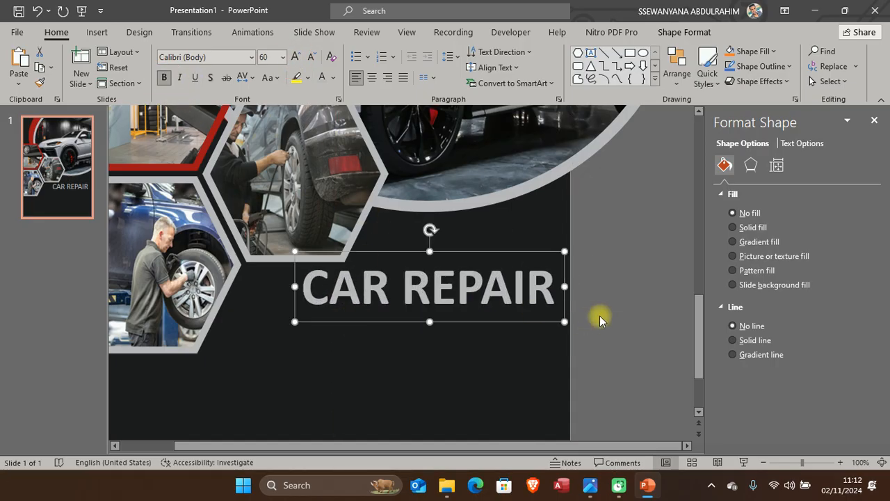
{"action": "key", "text": "alt+Tab"}
{"action": "key", "text": "alt+Tab"}
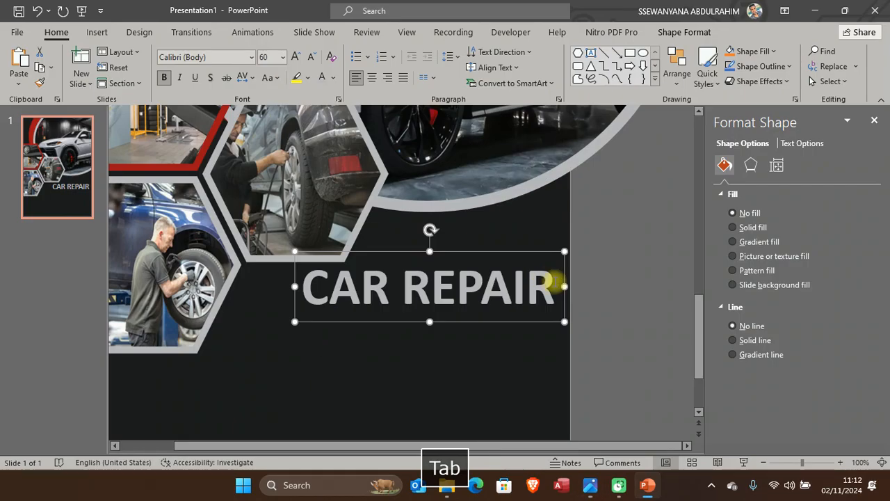
{"action": "left_click", "coordinate": [615, 288]}
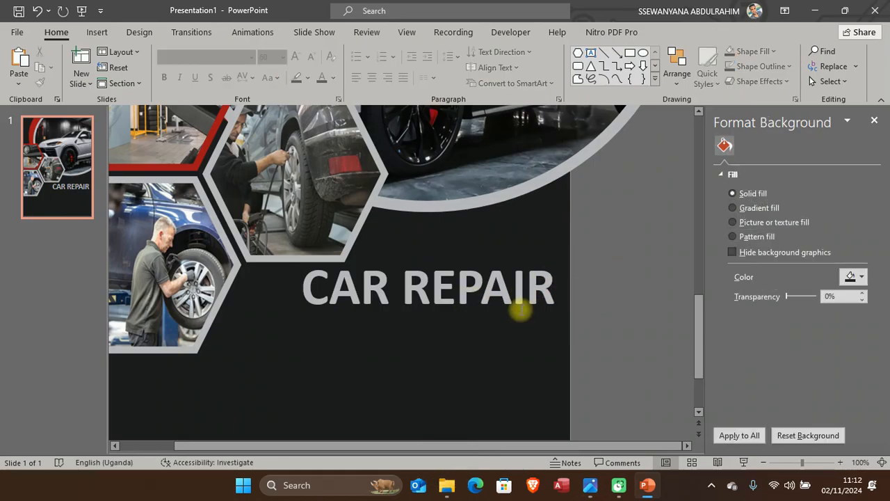
Step: Examine the heading's edges on the flyer in Photos, and give the CAR REPAIR text a glow in the recently used dark red
{"action": "left_click", "coordinate": [527, 316]}
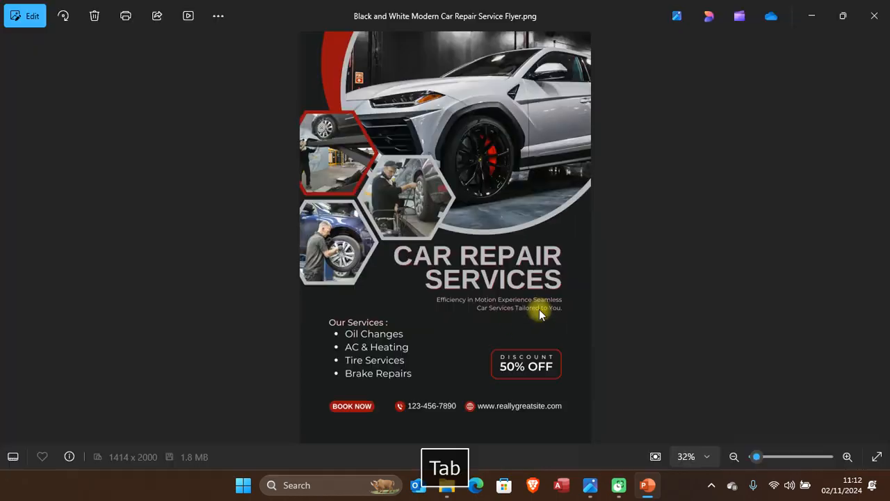
{"action": "key", "text": "alt+Tab"}
{"action": "scroll", "coordinate": [406, 259], "scroll_direction": "up", "scroll_amount": 4}
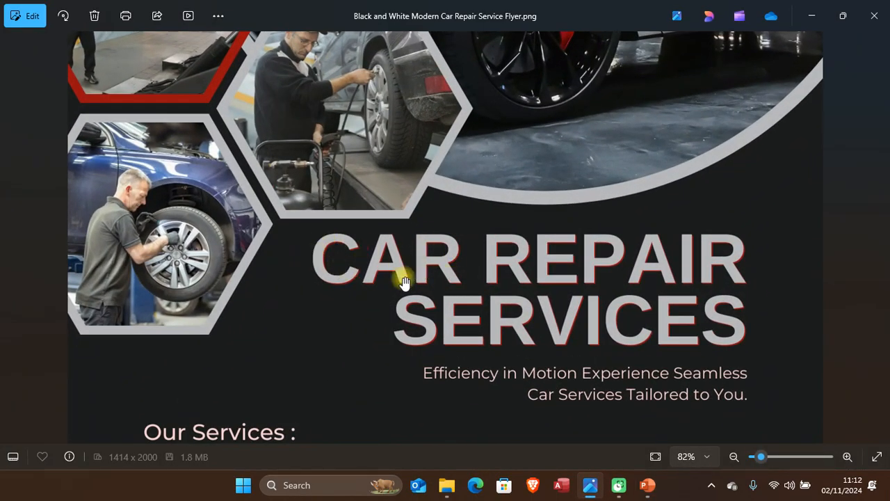
{"action": "scroll", "coordinate": [487, 251], "scroll_direction": "down", "scroll_amount": 3}
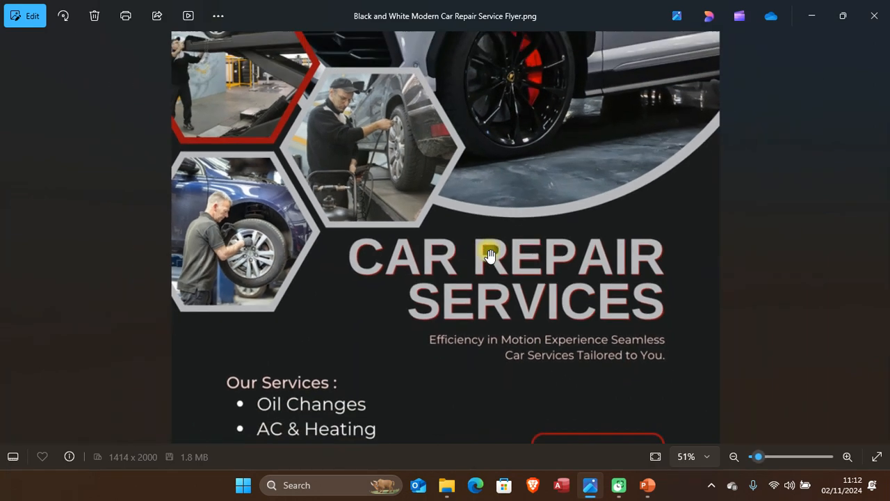
{"action": "key", "text": "alt+Tab"}
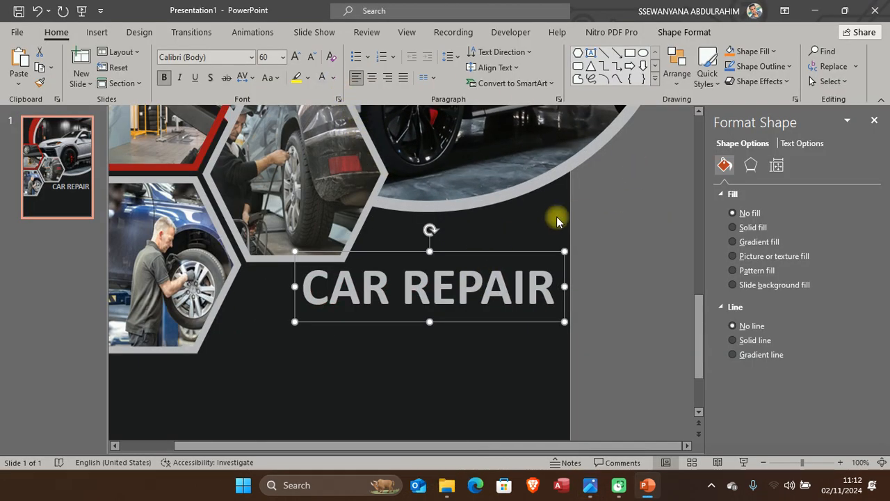
{"action": "left_click", "coordinate": [685, 34]}
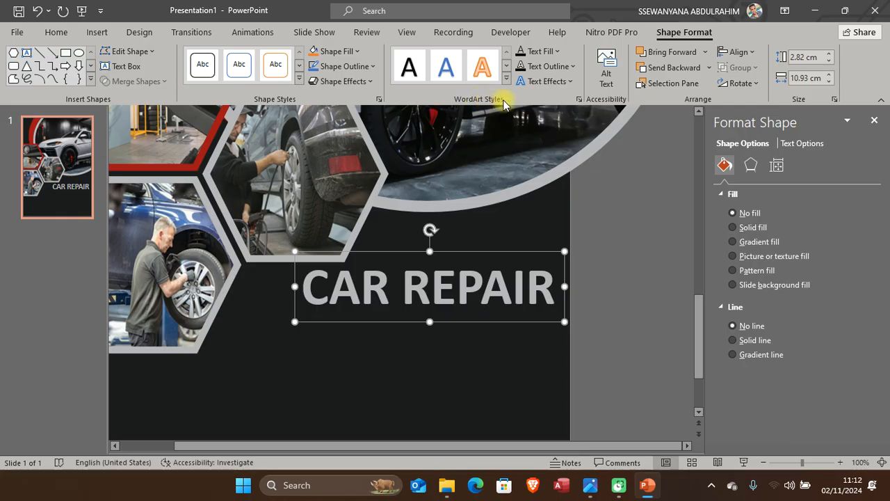
{"action": "left_click", "coordinate": [569, 82]}
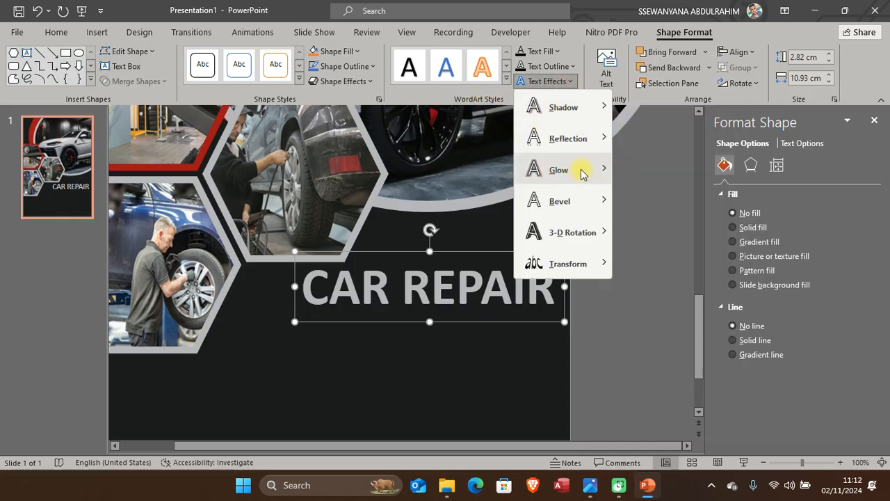
{"action": "left_click", "coordinate": [582, 172]}
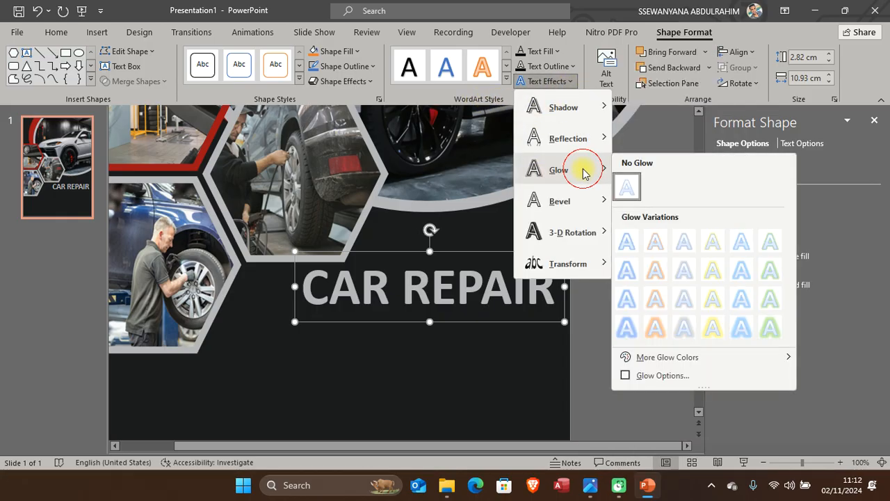
{"action": "left_click", "coordinate": [668, 377]}
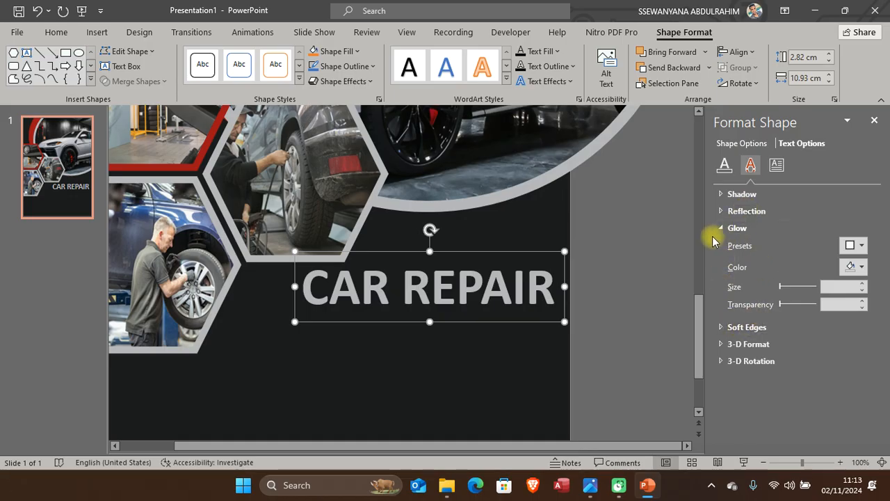
{"action": "left_click", "coordinate": [862, 268]}
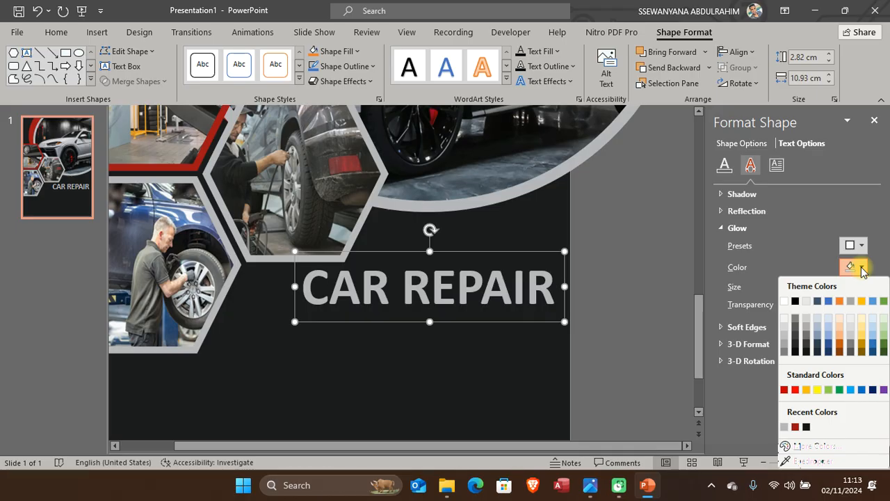
{"action": "left_click", "coordinate": [797, 427]}
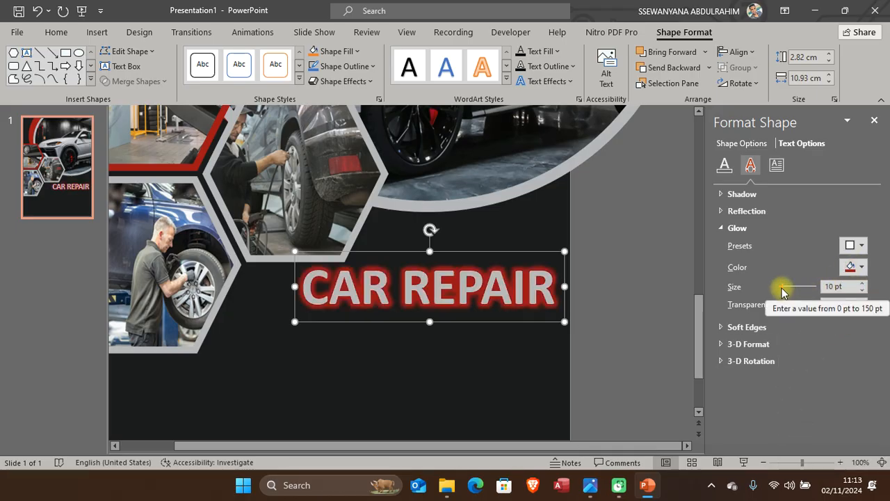
Step: Reduce the CAR REPAIR text's glow size to 1 pt with 0% transparency
{"action": "left_click", "coordinate": [862, 290]}
{"action": "left_click", "coordinate": [861, 291]}
{"action": "left_click", "coordinate": [862, 290]}
{"action": "left_click", "coordinate": [861, 290]}
{"action": "left_click", "coordinate": [862, 291]}
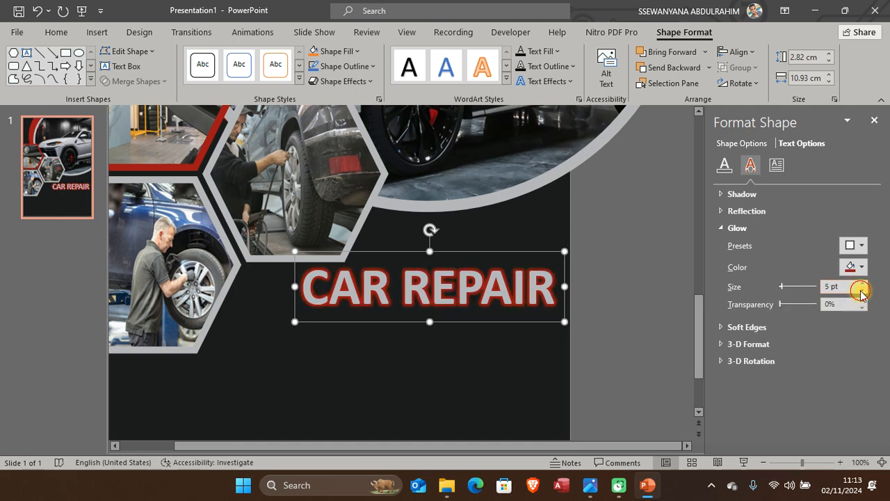
{"action": "left_click", "coordinate": [862, 290]}
{"action": "left_click", "coordinate": [861, 290]}
{"action": "left_click", "coordinate": [862, 290]}
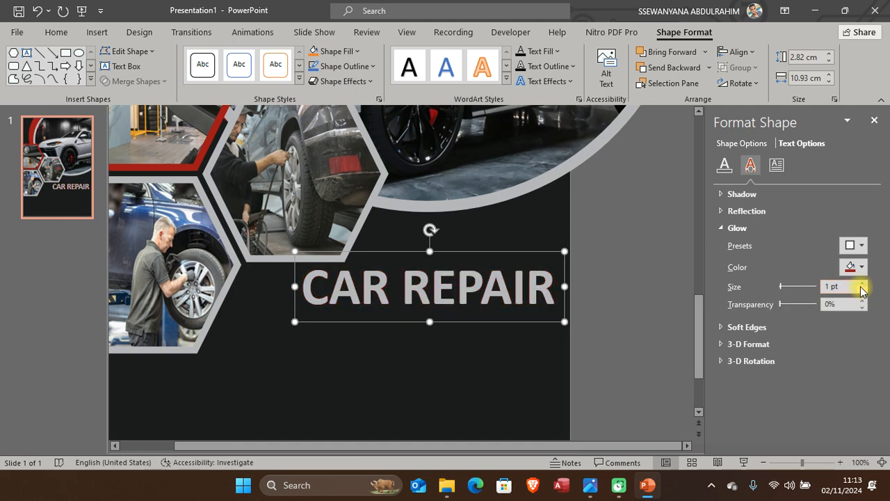
{"action": "left_click", "coordinate": [862, 285]}
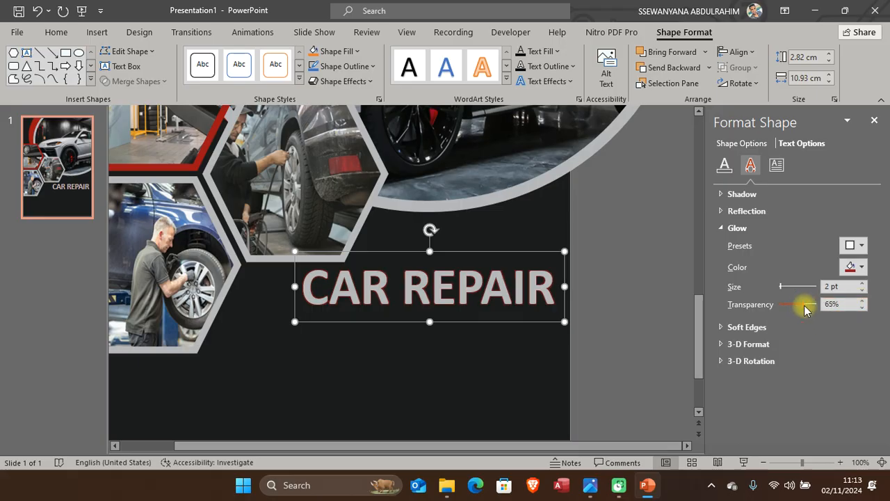
{"action": "left_click_drag", "start_coordinate": [797, 311], "coordinate": [733, 306]}
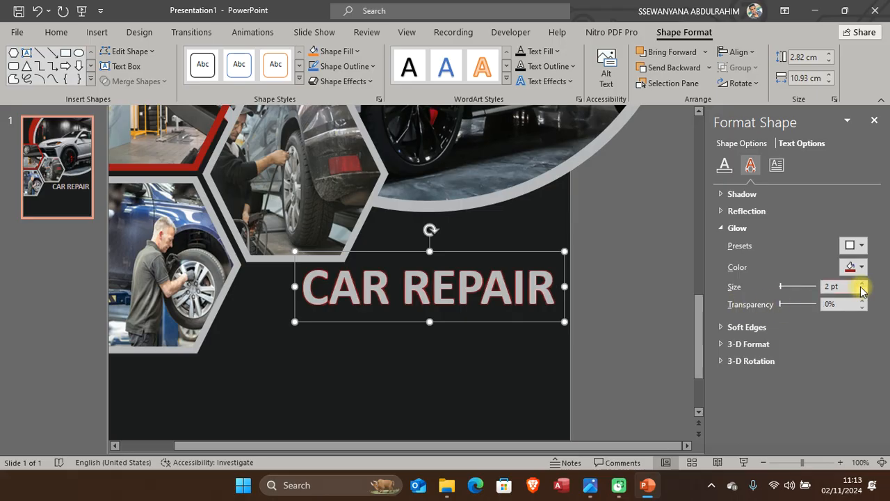
{"action": "left_click", "coordinate": [605, 292]}
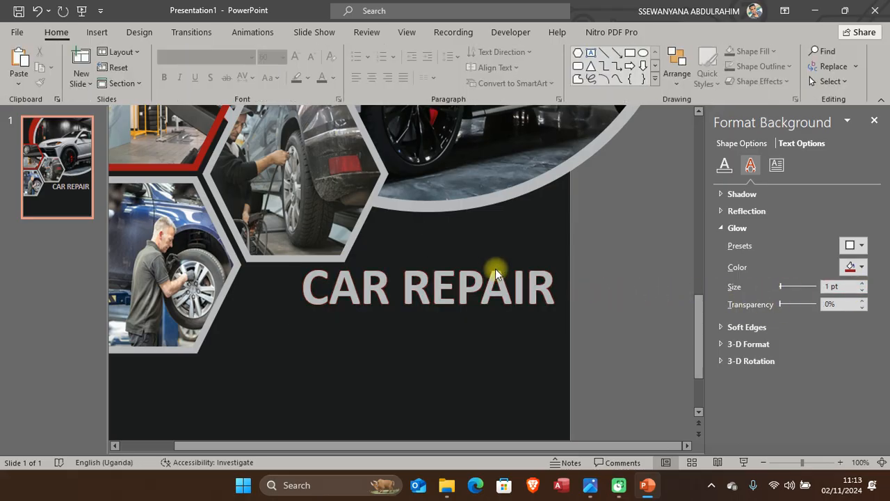
Step: Inspect the glow along the CAR REPAIR letters, and place a copy of the heading directly beneath the original
{"action": "scroll", "coordinate": [504, 260], "scroll_direction": "up", "scroll_amount": 10}
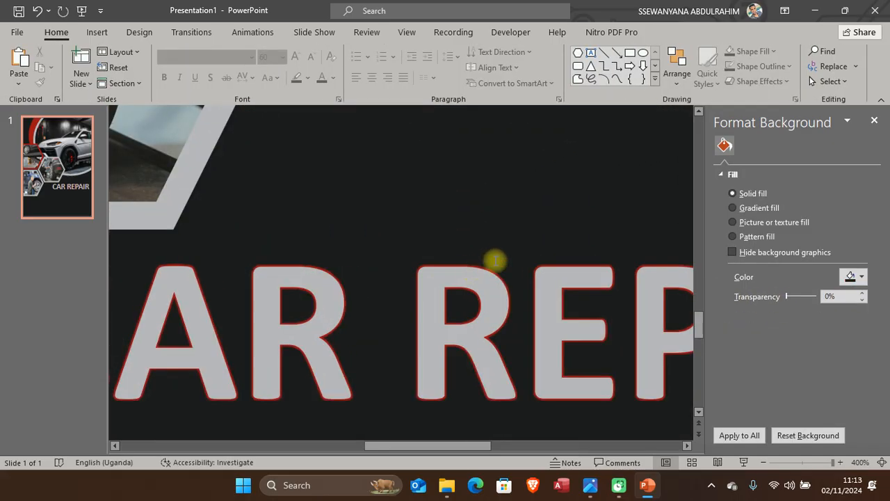
{"action": "scroll", "coordinate": [506, 263], "scroll_direction": "down", "scroll_amount": 12}
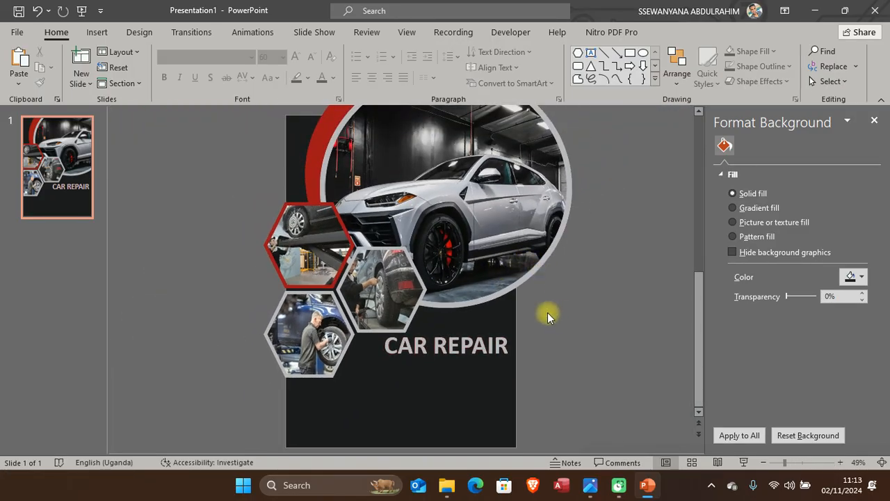
{"action": "scroll", "coordinate": [502, 352], "scroll_direction": "up", "scroll_amount": 8}
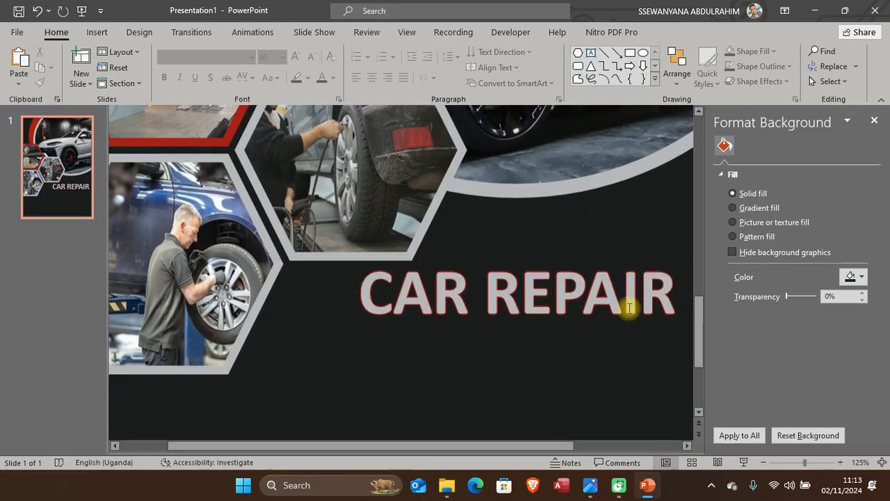
{"action": "scroll", "coordinate": [629, 308], "scroll_direction": "down", "scroll_amount": 1}
{"action": "left_click", "coordinate": [564, 293]}
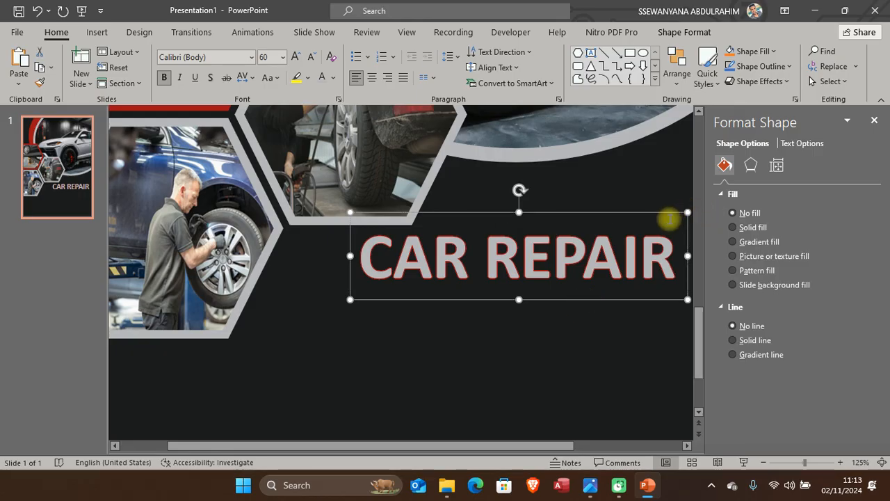
{"action": "left_click_drag", "start_coordinate": [594, 304], "coordinate": [588, 373]}
{"action": "scroll", "coordinate": [585, 314], "scroll_direction": "down", "scroll_amount": 5}
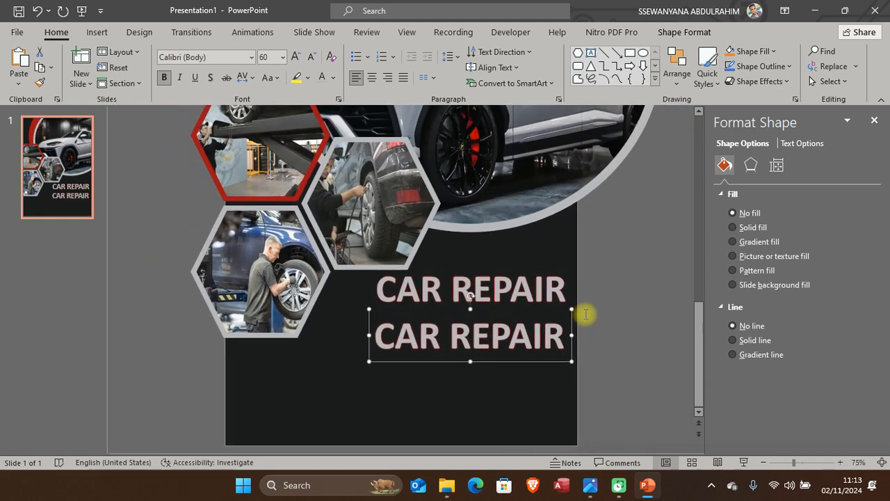
Step: Replace the text of the lower heading copy with SERVICES
{"action": "left_click", "coordinate": [514, 336]}
{"action": "triple_click", "coordinate": [515, 336]}
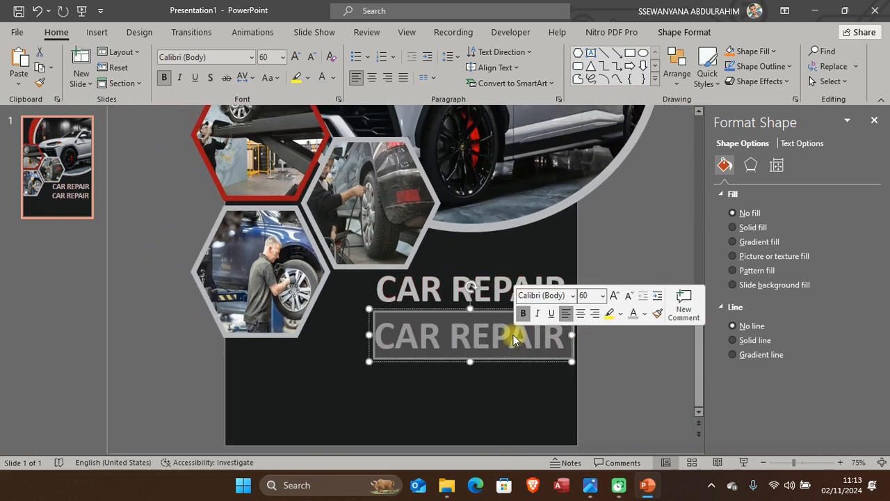
{"action": "key", "text": "alt+Tab"}
{"action": "key", "text": "alt+Tab"}
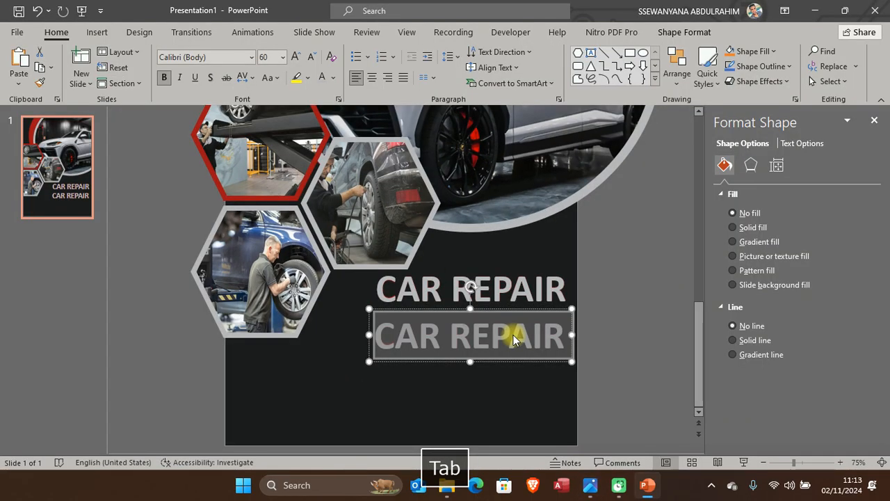
{"action": "type", "text": "SERVICES"}
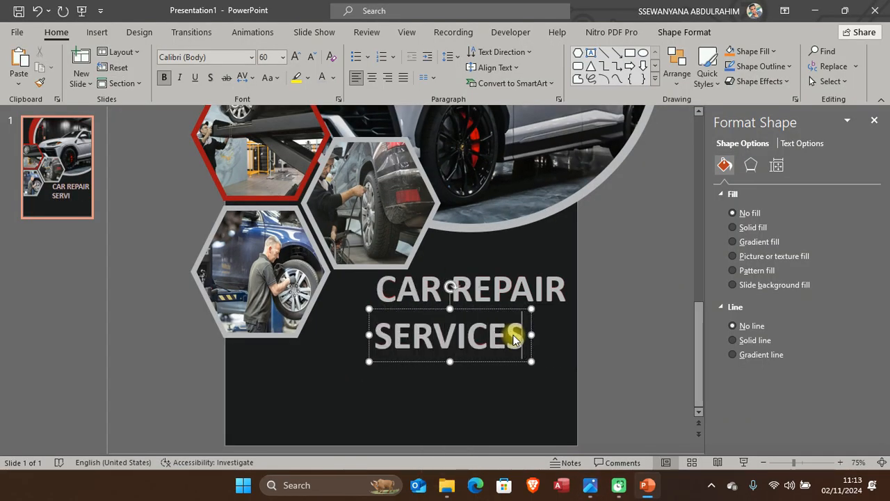
{"action": "left_click", "coordinate": [627, 337]}
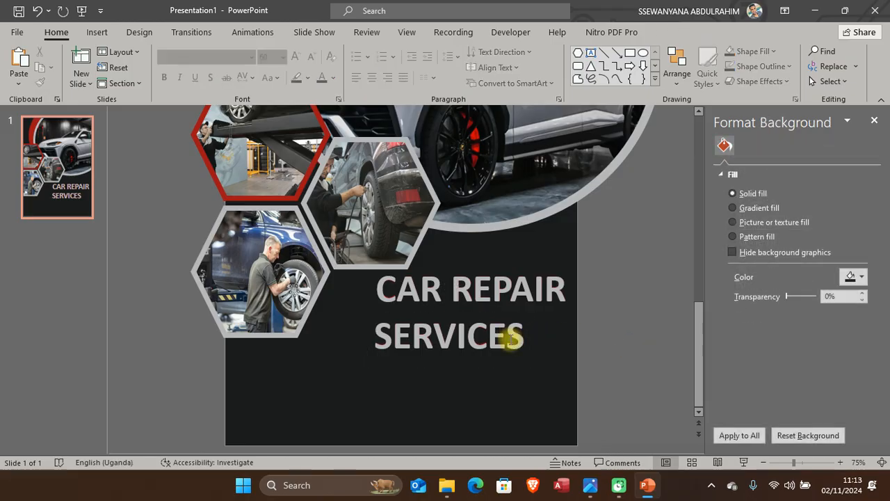
Step: Move the SERVICES heading up and right so it sits close under CAR REPAIR with their right ends aligned
{"action": "left_click", "coordinate": [500, 362]}
{"action": "left_click_drag", "start_coordinate": [501, 361], "coordinate": [544, 348]}
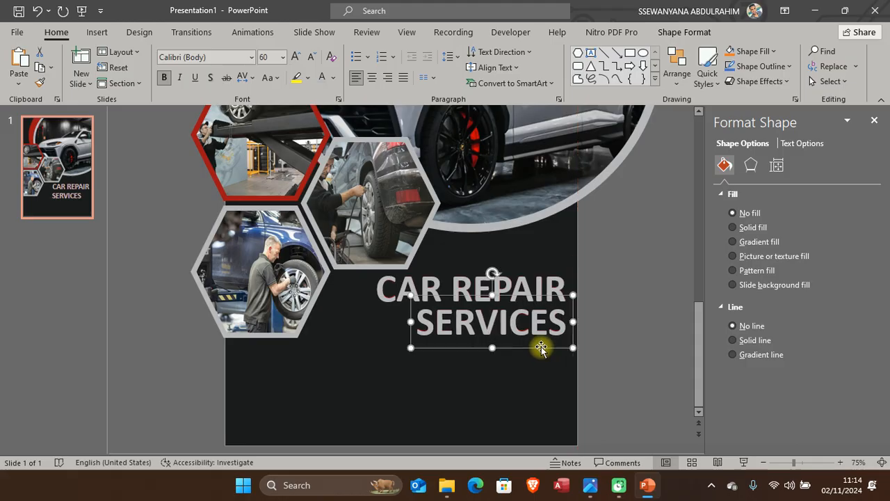
{"action": "left_click", "coordinate": [620, 314]}
Step: Compare the slide with the flyer in Photos, examining the heading placement and the tagline beneath it, and return to PowerPoint
{"action": "key", "text": "alt+Tab"}
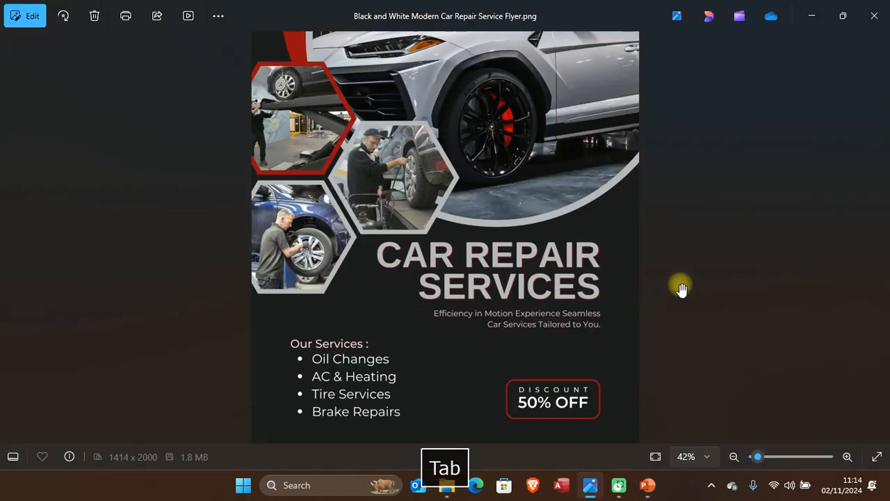
{"action": "key", "text": "alt+Tab"}
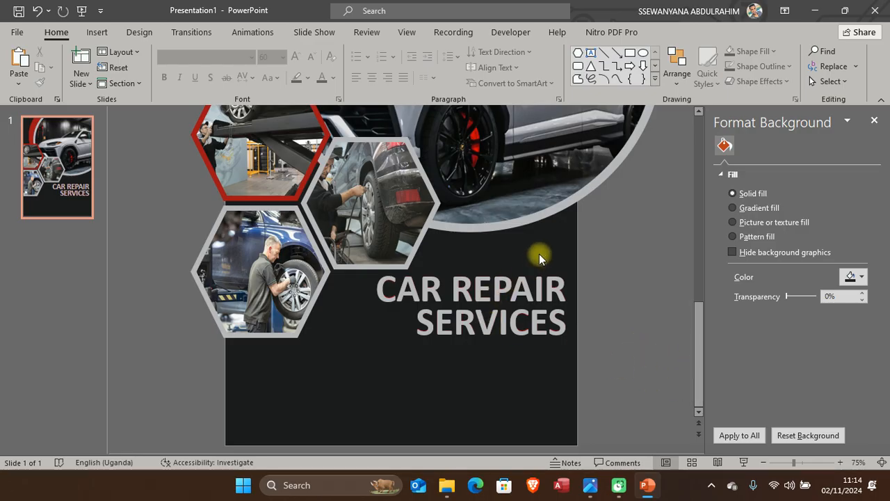
{"action": "key", "text": "alt+Tab"}
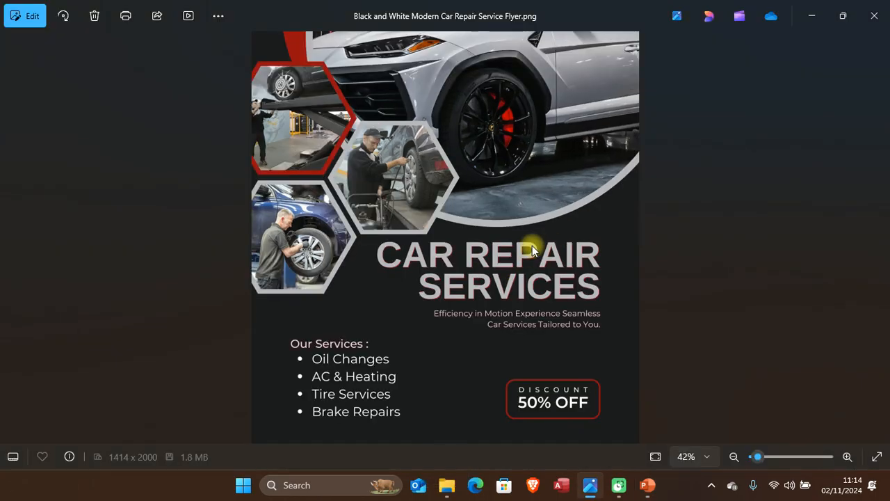
{"action": "key", "text": "alt+Tab"}
{"action": "scroll", "coordinate": [623, 249], "scroll_direction": "up", "scroll_amount": 2}
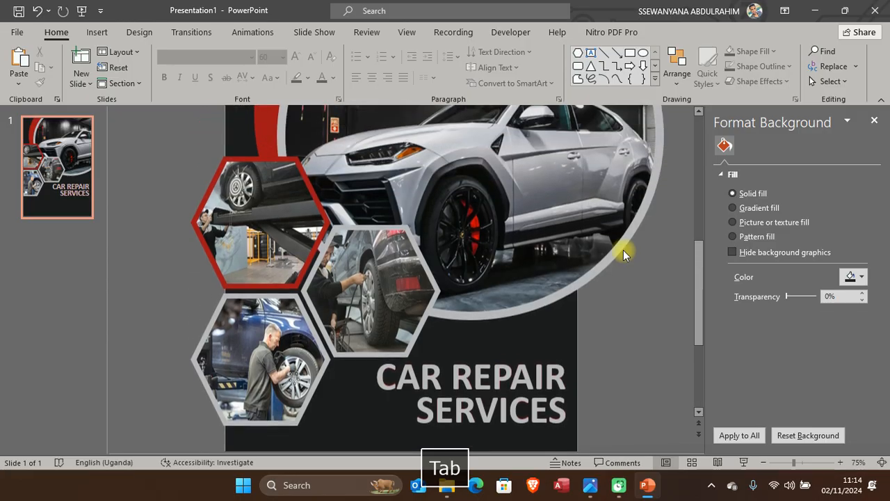
{"action": "scroll", "coordinate": [623, 249], "scroll_direction": "down", "scroll_amount": 2}
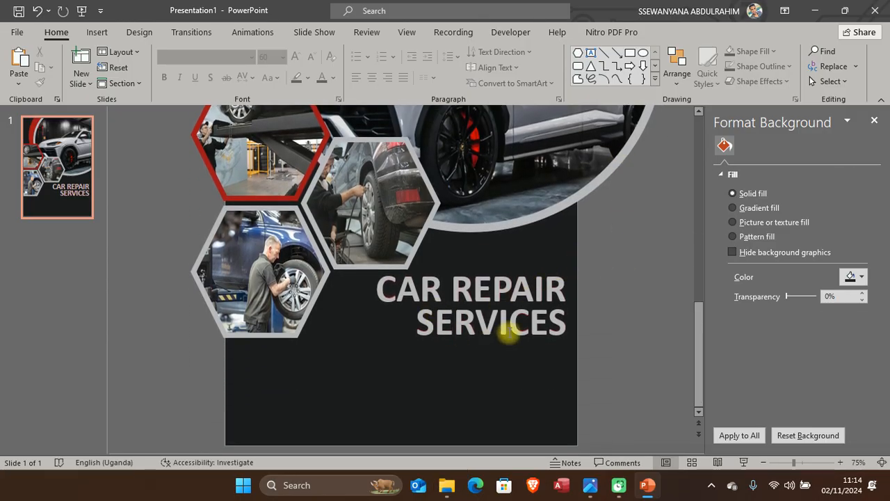
{"action": "key", "text": "alt+Tab"}
{"action": "scroll", "coordinate": [549, 325], "scroll_direction": "up", "scroll_amount": 3}
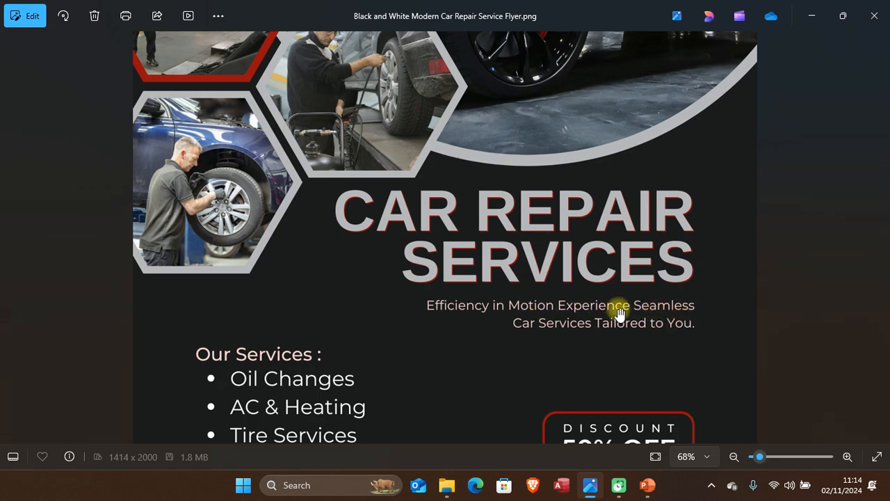
{"action": "key", "text": "alt+Tab"}
{"action": "key", "text": "alt+Tab"}
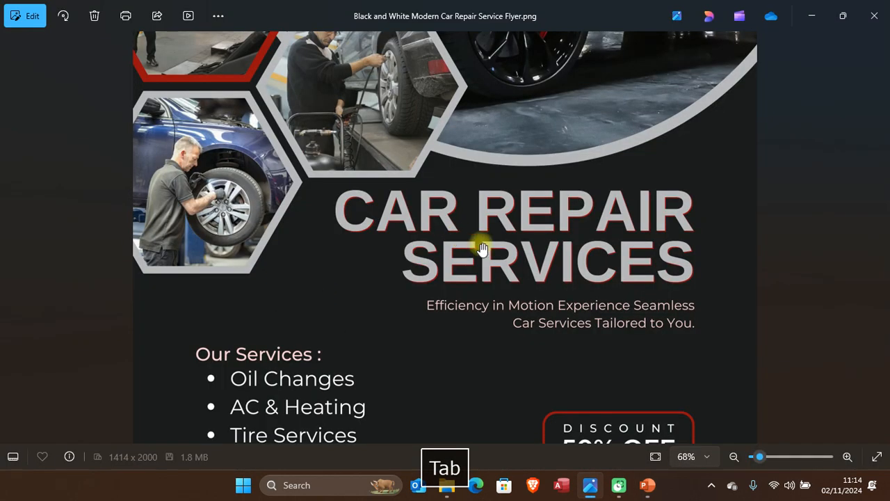
{"action": "key", "text": "alt+Tab"}
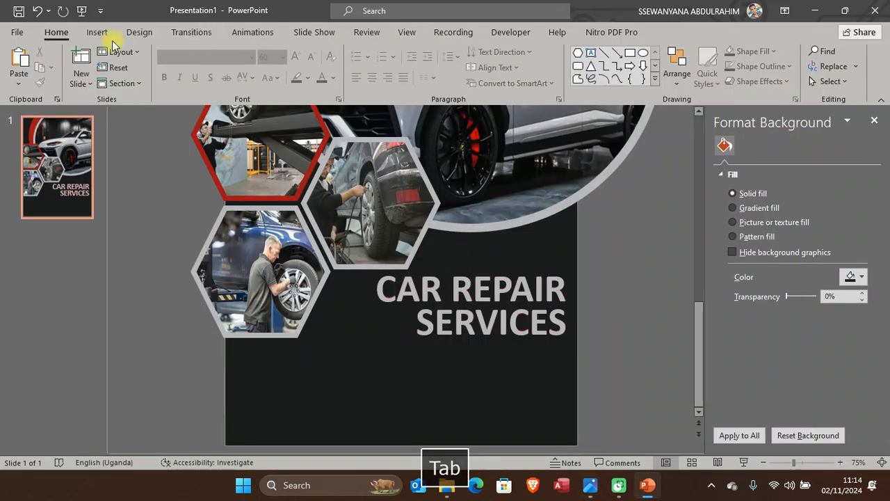
Step: Duplicate the SERVICES text just below the heading, and format the copy as 14 pt without bold
{"action": "left_click", "coordinate": [469, 349]}
{"action": "left_click_drag", "start_coordinate": [469, 349], "coordinate": [449, 398]}
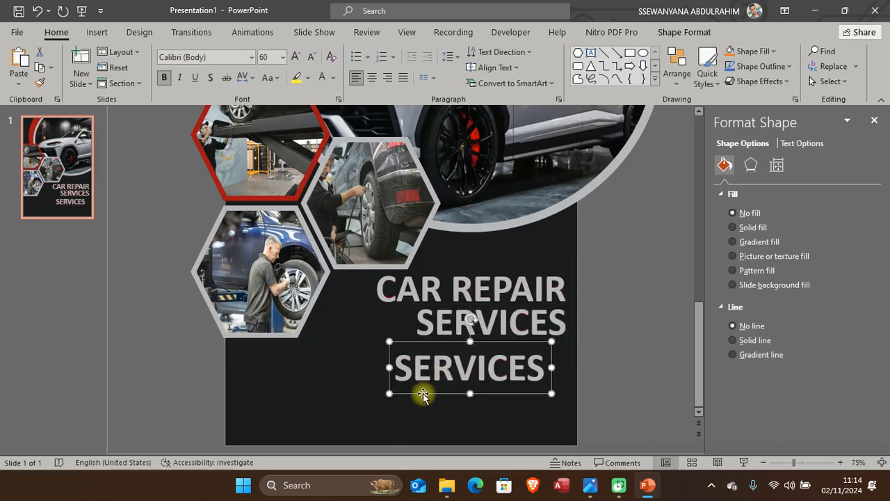
{"action": "left_click", "coordinate": [313, 56]}
{"action": "left_click", "coordinate": [313, 55]}
{"action": "left_click", "coordinate": [313, 56]}
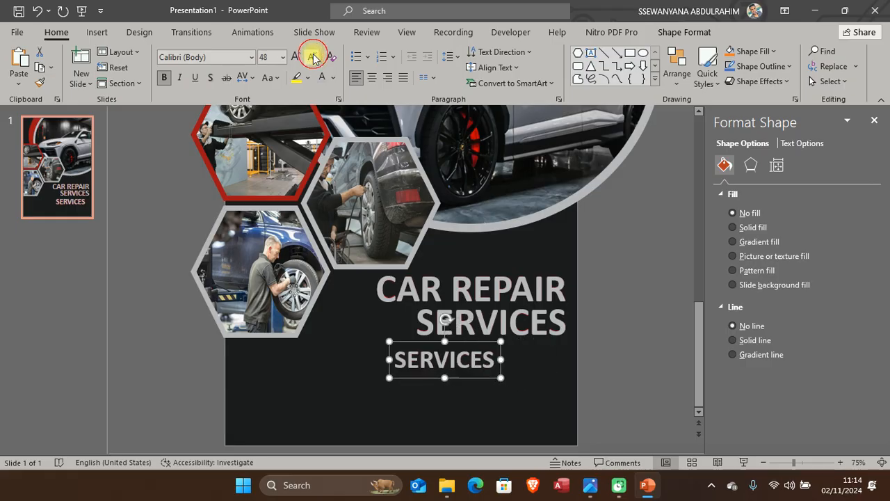
{"action": "left_click", "coordinate": [313, 56]}
{"action": "left_click", "coordinate": [313, 56]}
{"action": "left_click", "coordinate": [313, 56]}
{"action": "left_click", "coordinate": [312, 56]}
{"action": "left_click", "coordinate": [313, 56]}
{"action": "left_click", "coordinate": [313, 56]}
{"action": "left_click", "coordinate": [313, 55]}
{"action": "left_click", "coordinate": [164, 77]}
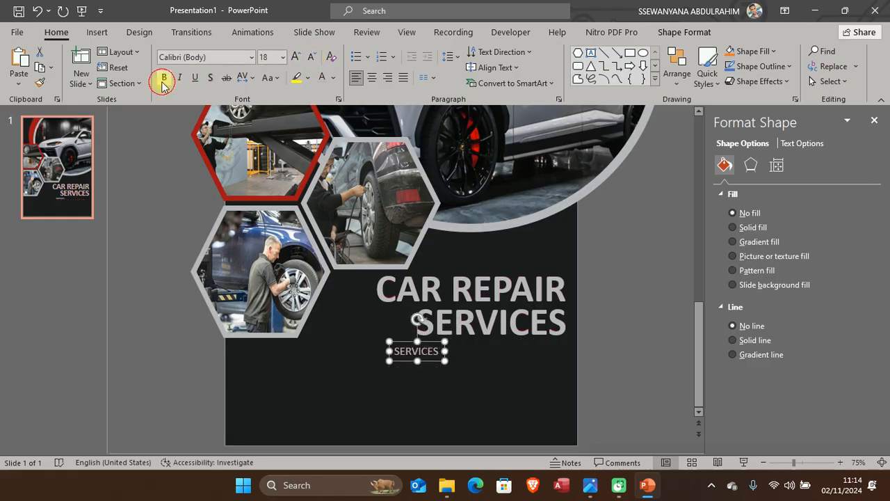
{"action": "left_click", "coordinate": [310, 61]}
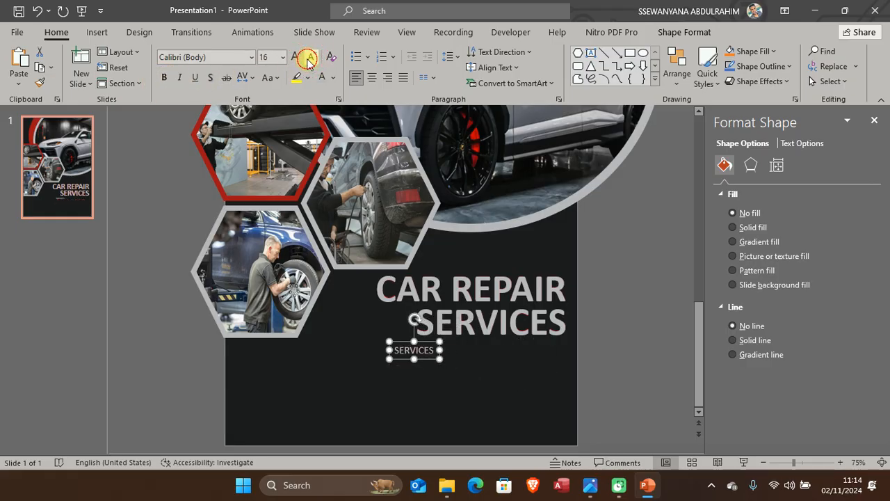
{"action": "left_click", "coordinate": [310, 60]}
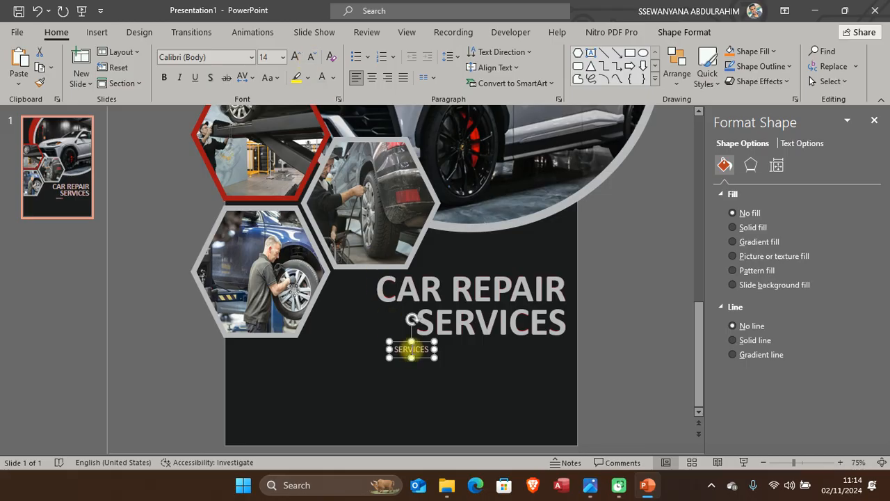
Step: Replace the small SERVICES copy's text with the first tagline line from the flyer, Efficiency in Motion Experience Seamless
{"action": "double_click", "coordinate": [411, 350]}
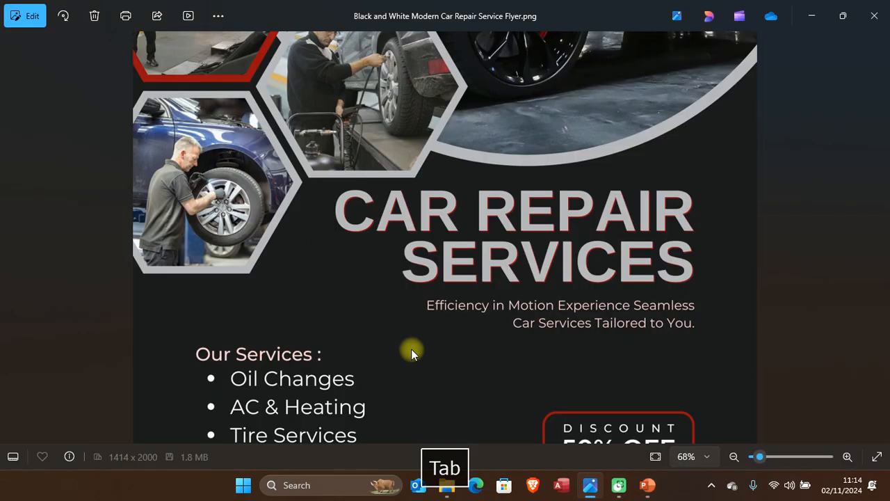
{"action": "key", "text": "alt+Tab"}
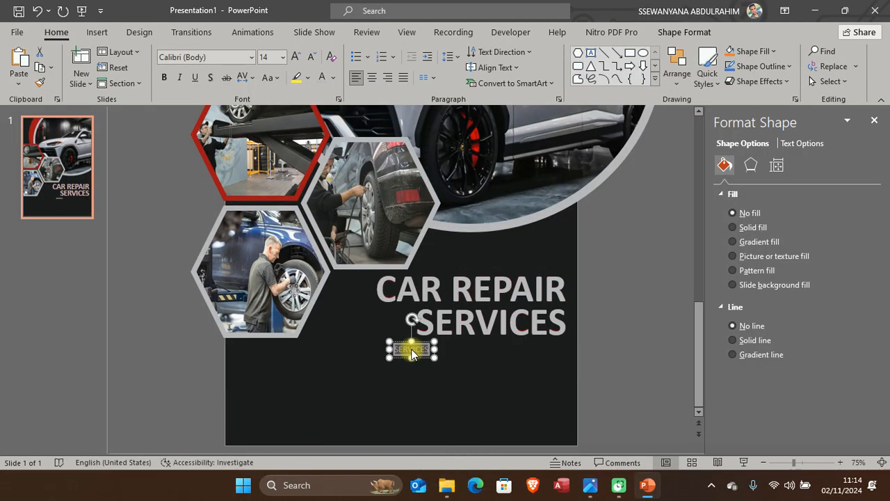
{"action": "type", "text": "Effic"}
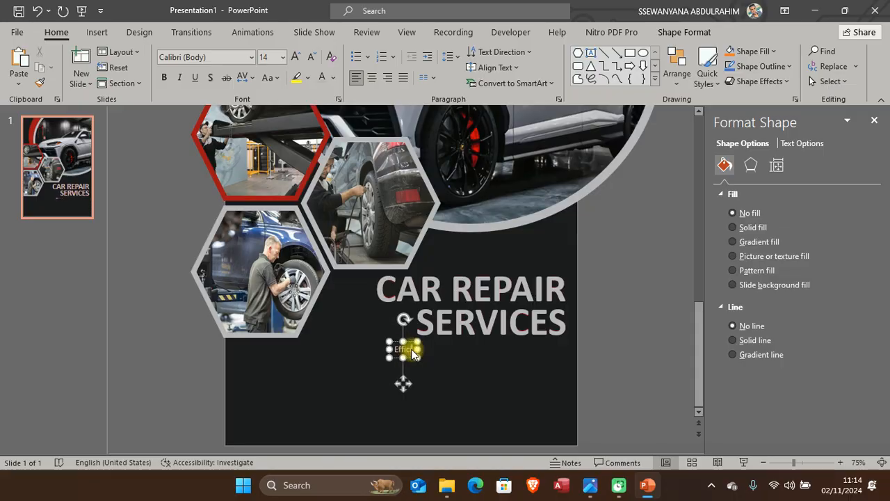
{"action": "type", "text": "iency in M"}
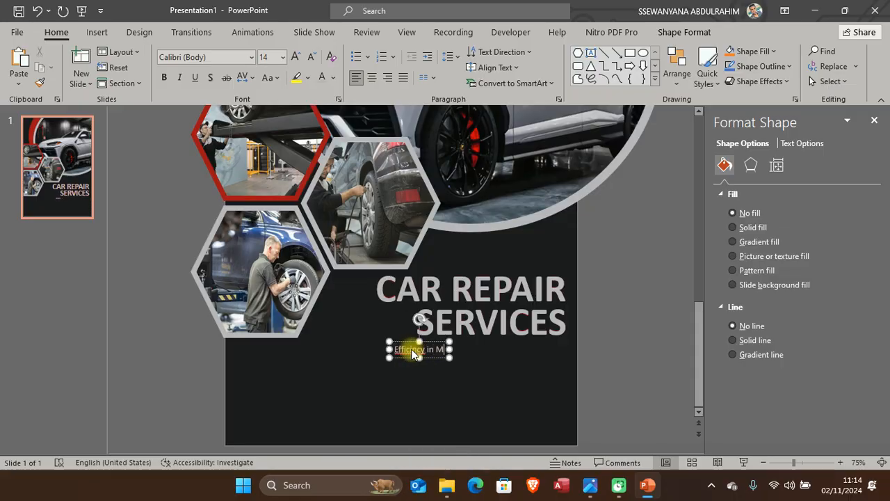
{"action": "type", "text": "otion"}
{"action": "key", "text": "alt+Tab"}
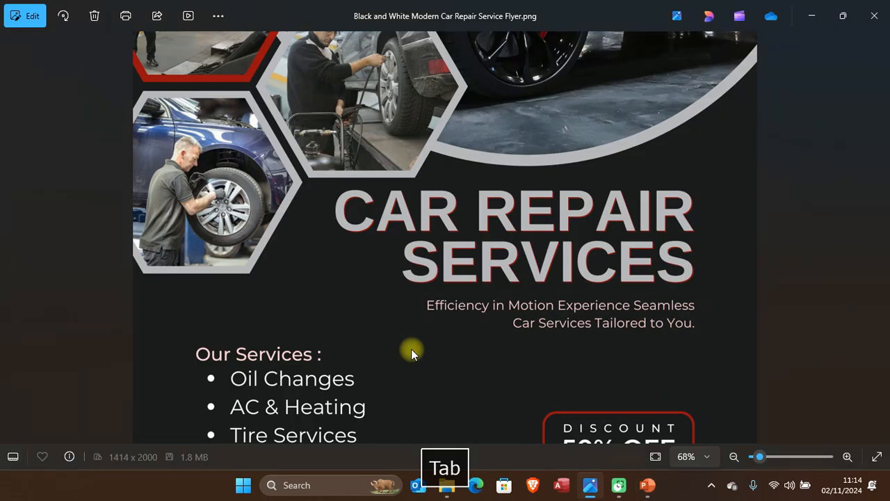
{"action": "key", "text": "alt+Tab"}
{"action": "type", "text": "Exp"}
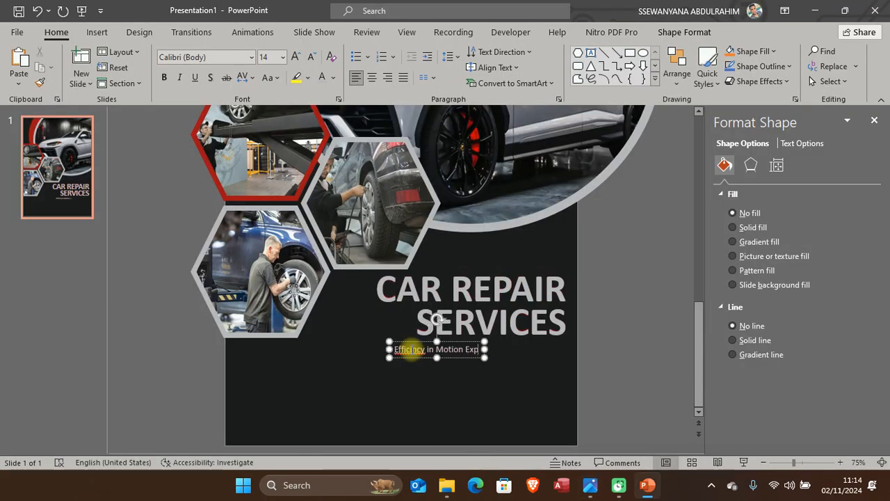
{"action": "type", "text": "erience"}
{"action": "key", "text": "alt+Tab"}
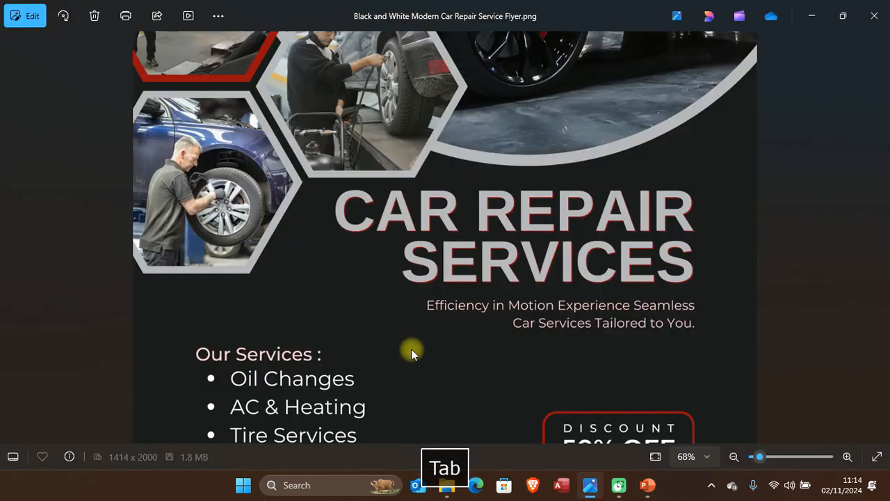
{"action": "key", "text": "alt+Tab"}
{"action": "type", "text": "Se"}
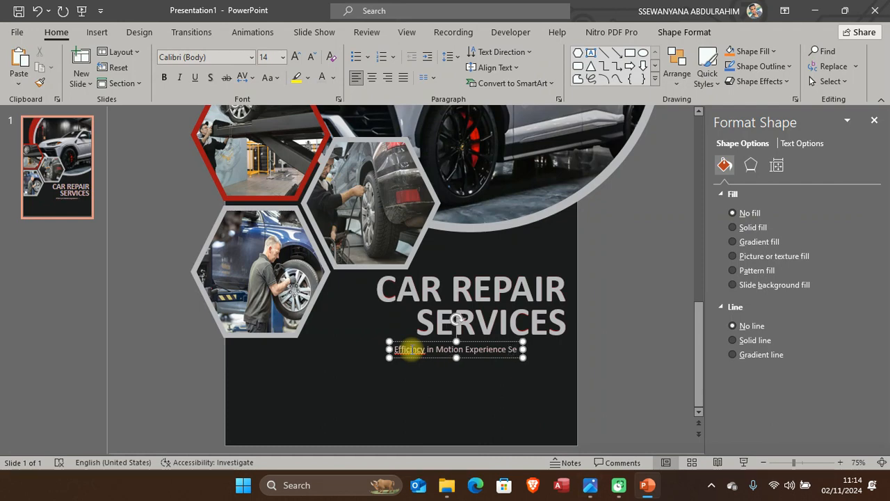
{"action": "type", "text": "amless"}
{"action": "key", "text": "alt+Tab"}
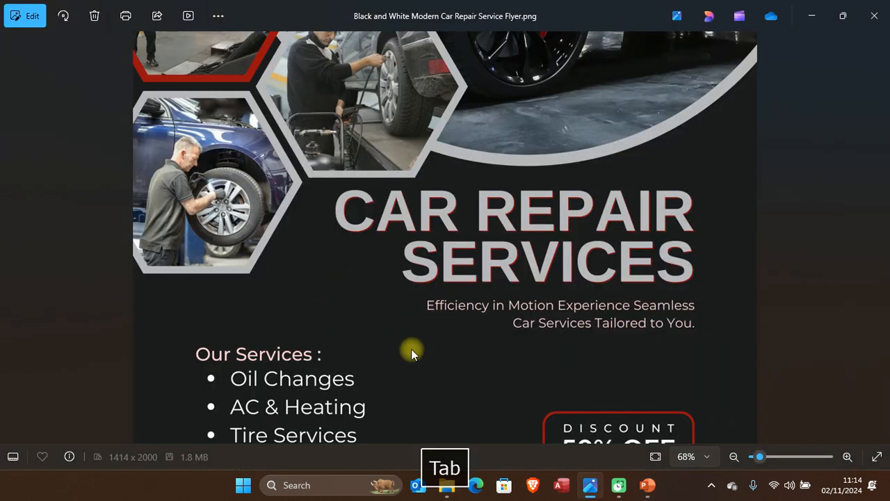
{"action": "key", "text": "alt+Tab"}
Step: Correct the misspelled first word of the tagline to Efficiency using the spelling suggestion
{"action": "right_click", "coordinate": [409, 349]}
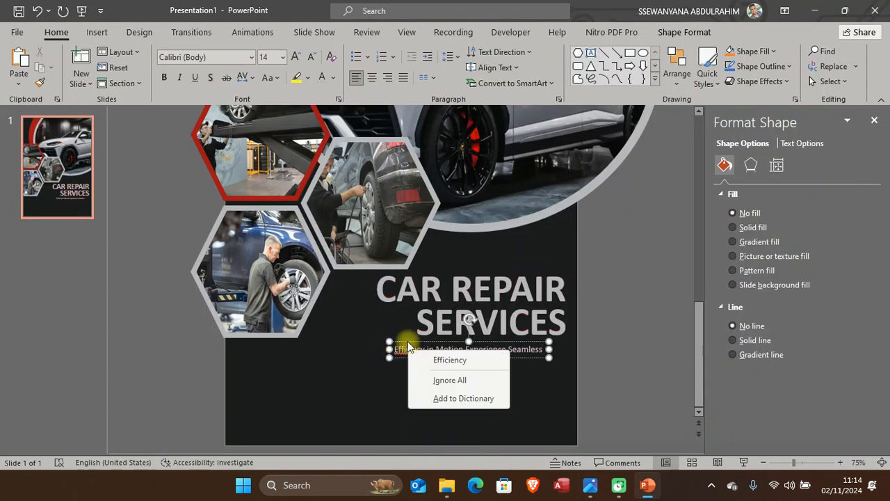
{"action": "left_click", "coordinate": [439, 363]}
{"action": "left_click", "coordinate": [587, 352]}
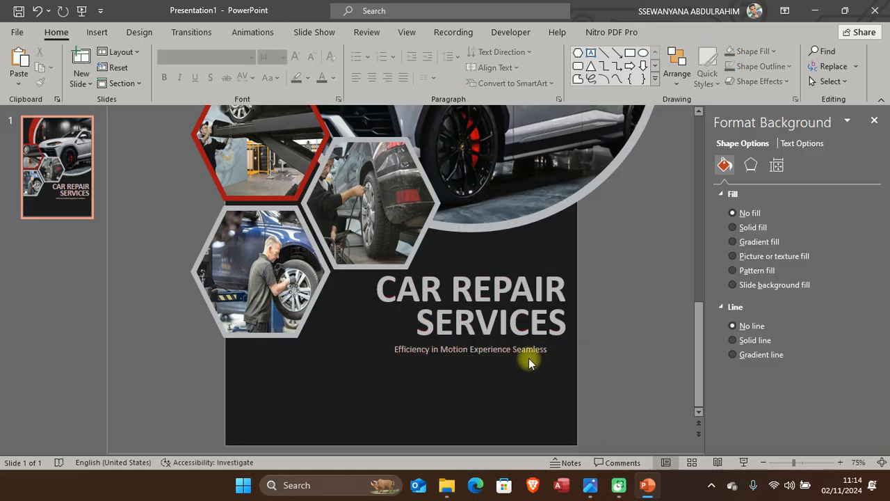
Step: Align the tagline's right end with the SERVICES heading and duplicate the line directly below it
{"action": "key", "text": "alt+Tab"}
{"action": "key", "text": "alt+Tab"}
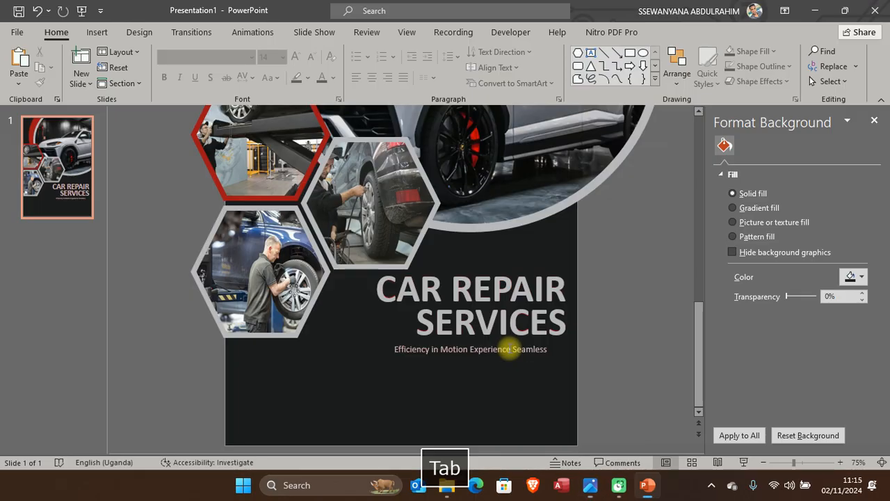
{"action": "left_click", "coordinate": [511, 351]}
{"action": "left_click_drag", "start_coordinate": [519, 359], "coordinate": [533, 376]}
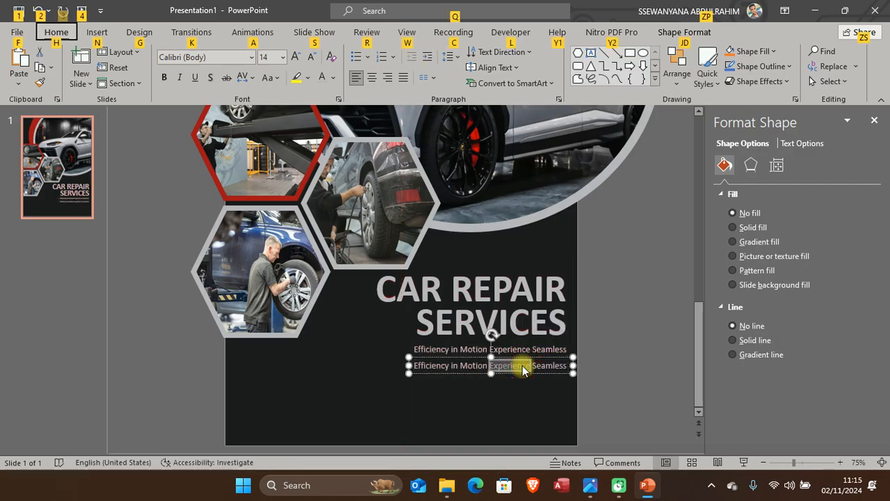
Step: Replace the text of the lower tagline copy with Car Repair Services Tailored to you
{"action": "key", "text": "alt+Tab"}
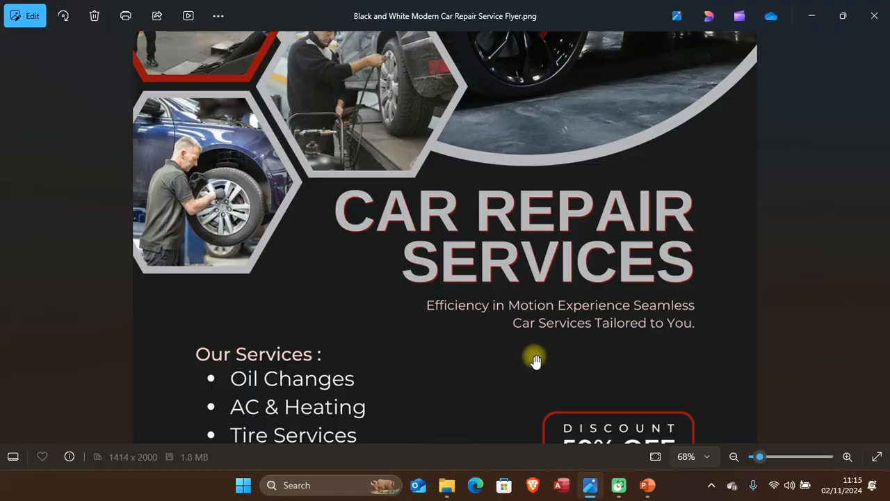
{"action": "key", "text": "alt+Tab"}
{"action": "triple_click", "coordinate": [509, 368]}
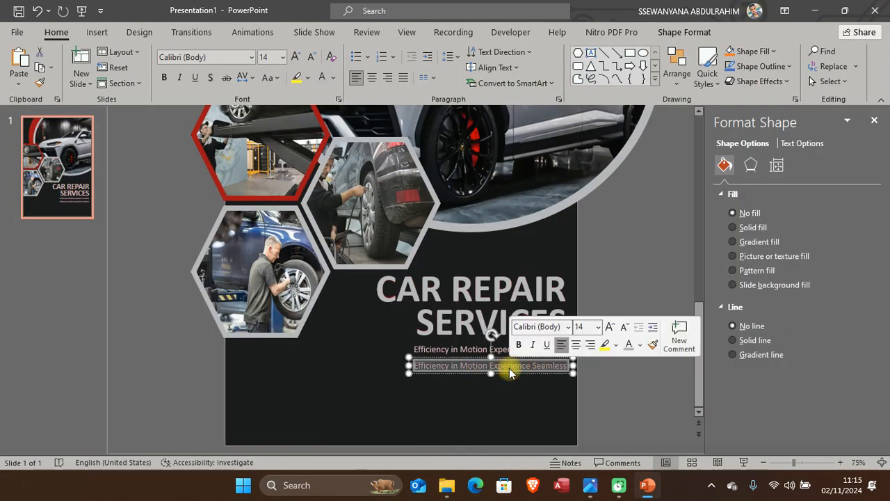
{"action": "type", "text": "Car R"}
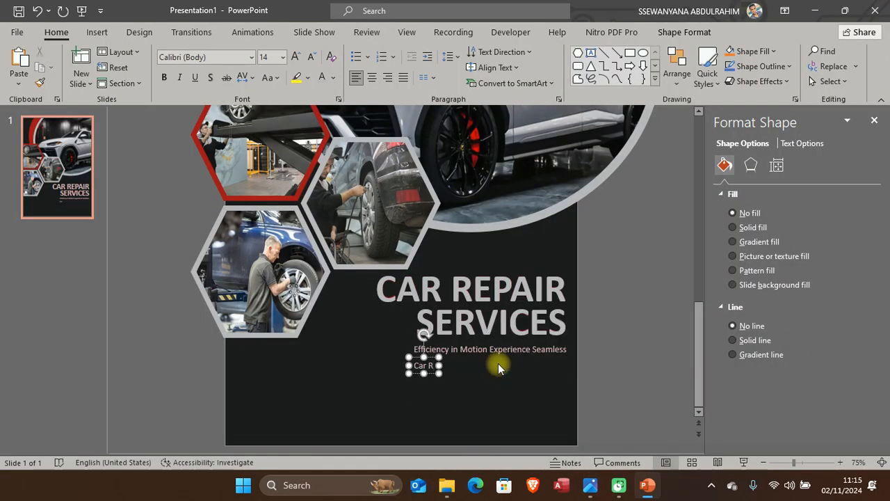
{"action": "type", "text": "epair Ser"}
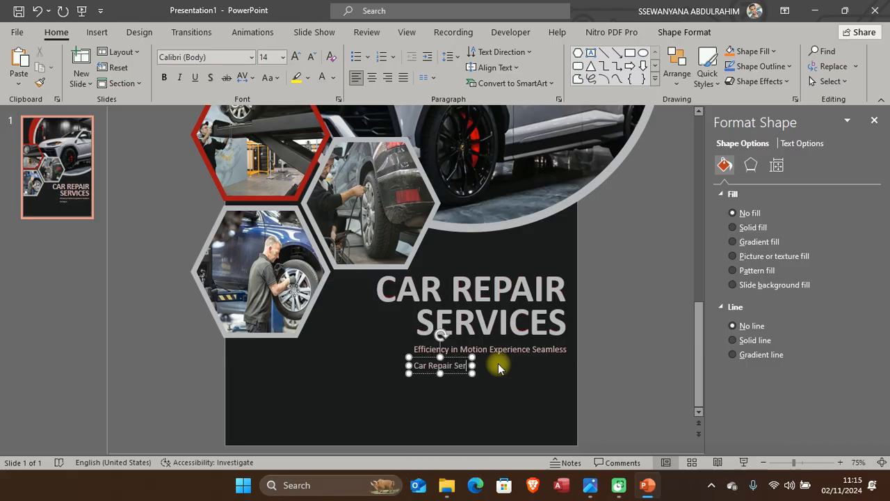
{"action": "type", "text": "vices "}
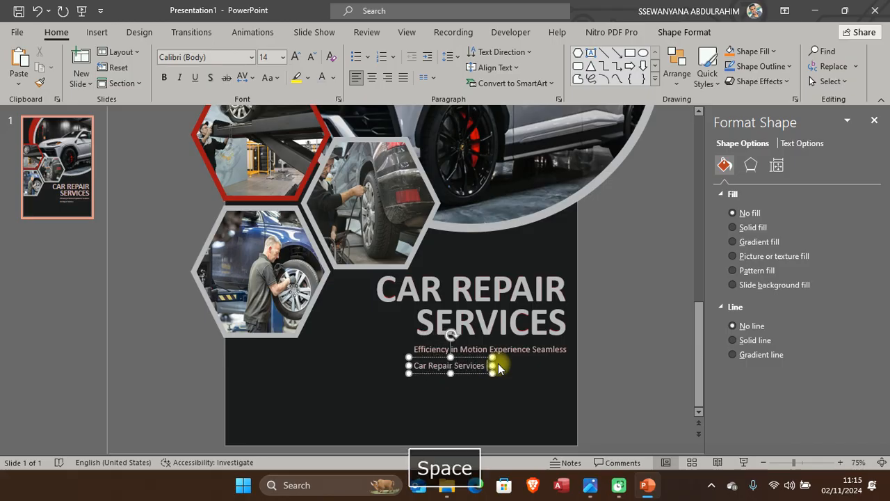
{"action": "type", "text": "Tailore"}
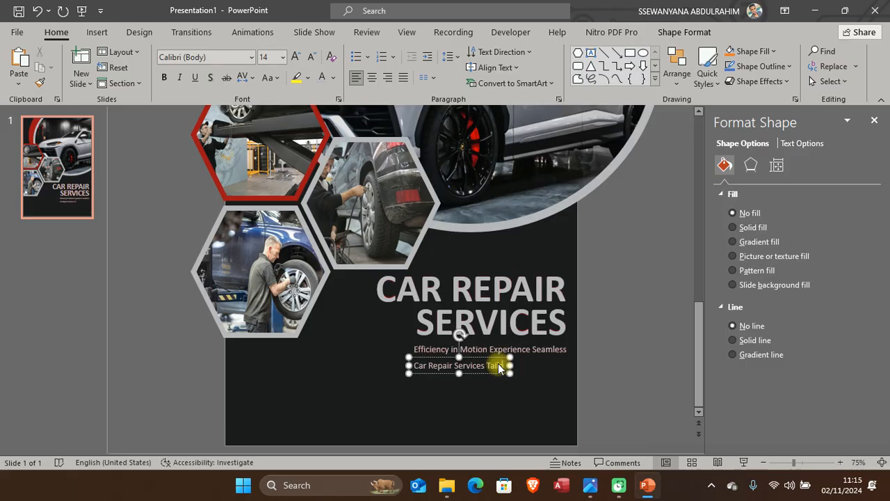
{"action": "type", "text": "d to you"}
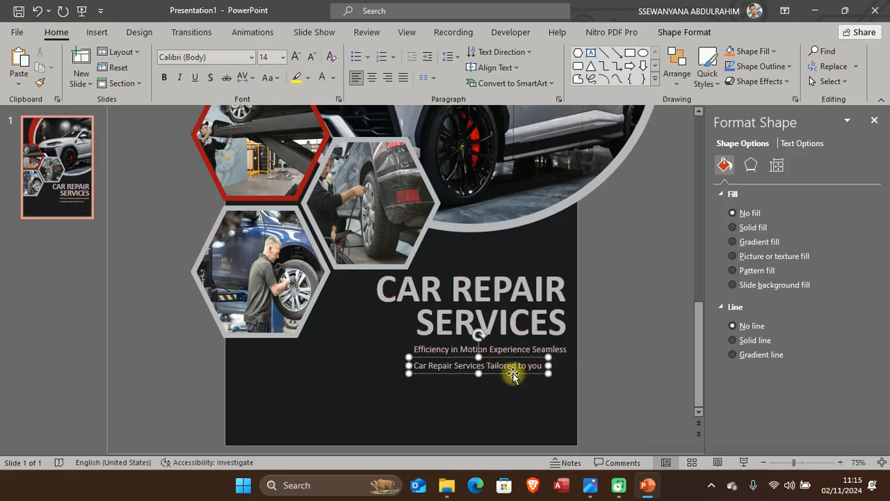
Step: Move the second tagline line right until its end aligns with the line above, and compare it with the flyer in Photos
{"action": "left_click_drag", "start_coordinate": [515, 375], "coordinate": [537, 373]}
{"action": "left_click", "coordinate": [616, 353]}
{"action": "key", "text": "alt+Tab"}
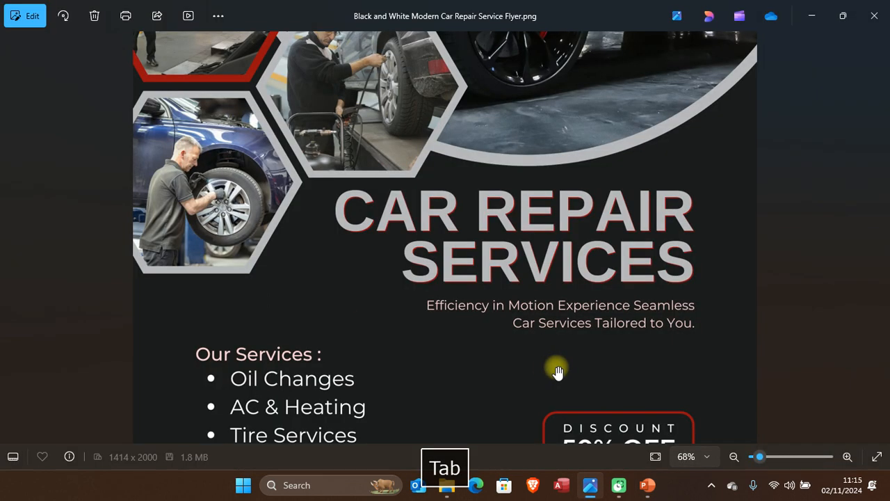
{"action": "key", "text": "alt+Tab"}
Step: Nudge the second tagline line up so it sits close beneath the first line with a small gap
{"action": "left_click", "coordinate": [544, 374]}
{"action": "key", "text": "Up"}
{"action": "key", "text": "Up"}
{"action": "key", "text": "Up"}
{"action": "key", "text": "Up"}
{"action": "key", "text": "Up"}
{"action": "key", "text": "Up"}
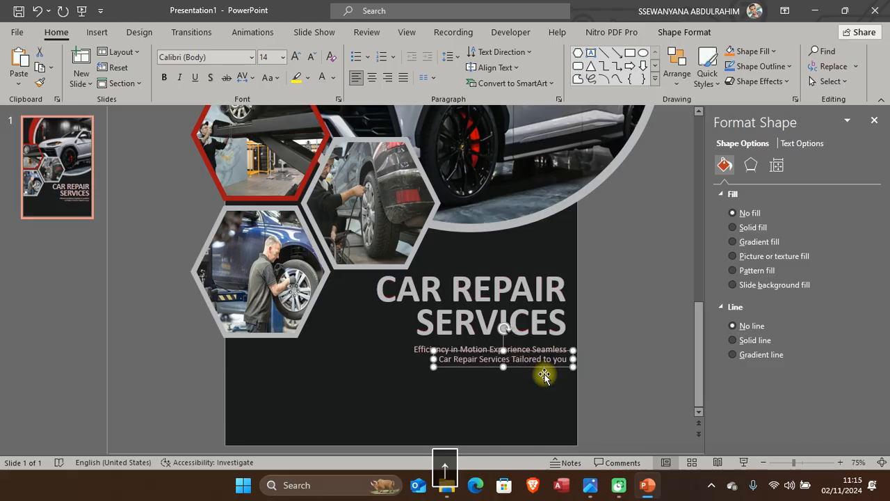
{"action": "left_click", "coordinate": [648, 345]}
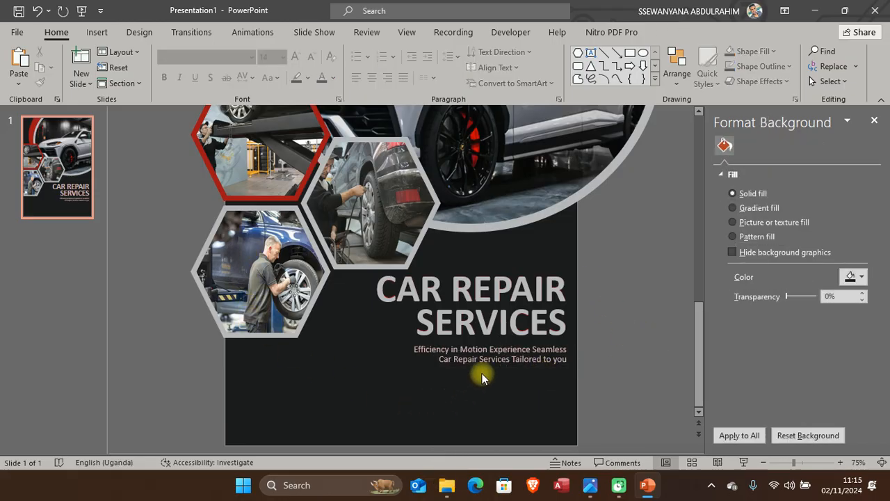
{"action": "left_click", "coordinate": [481, 373]}
{"action": "key", "text": "Down"}
{"action": "left_click", "coordinate": [634, 334]}
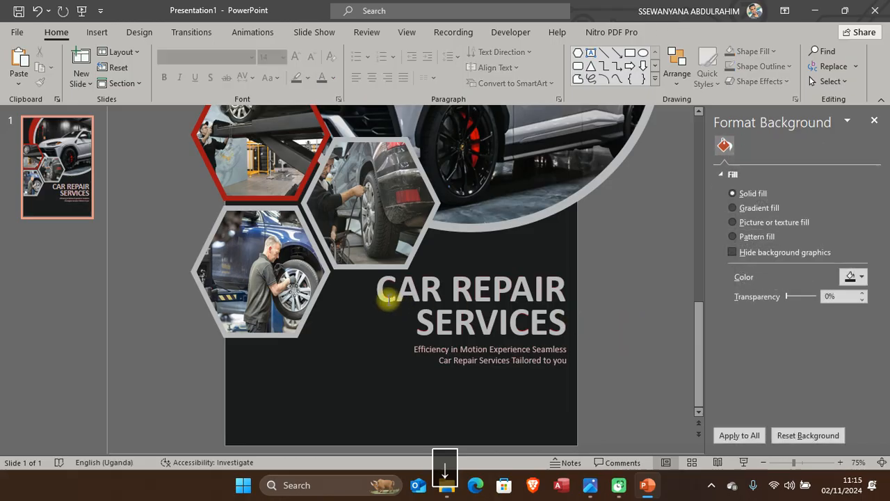
Step: Check the whole flyer in Photos, return to PowerPoint, and scale down the three hexagon pictures together slightly
{"action": "key", "text": "alt+Tab"}
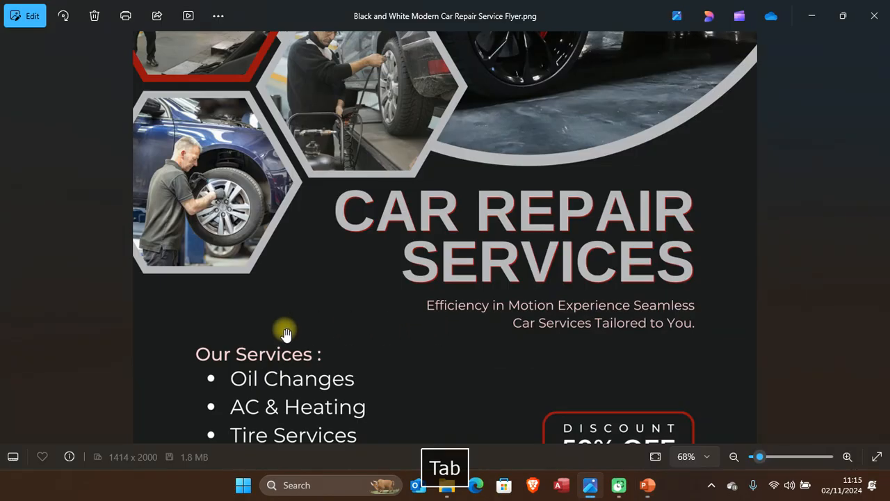
{"action": "scroll", "coordinate": [411, 331], "scroll_direction": "down", "scroll_amount": 5}
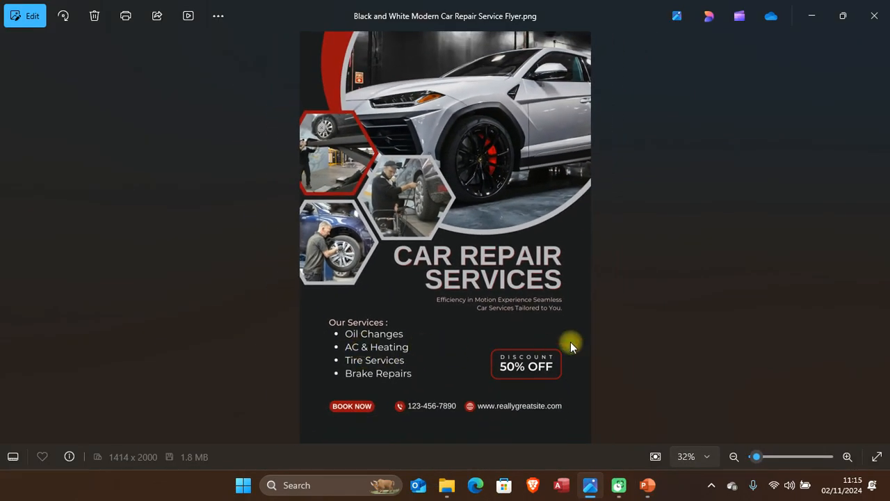
{"action": "key", "text": "alt+Tab"}
{"action": "scroll", "coordinate": [645, 246], "scroll_direction": "up", "scroll_amount": 5}
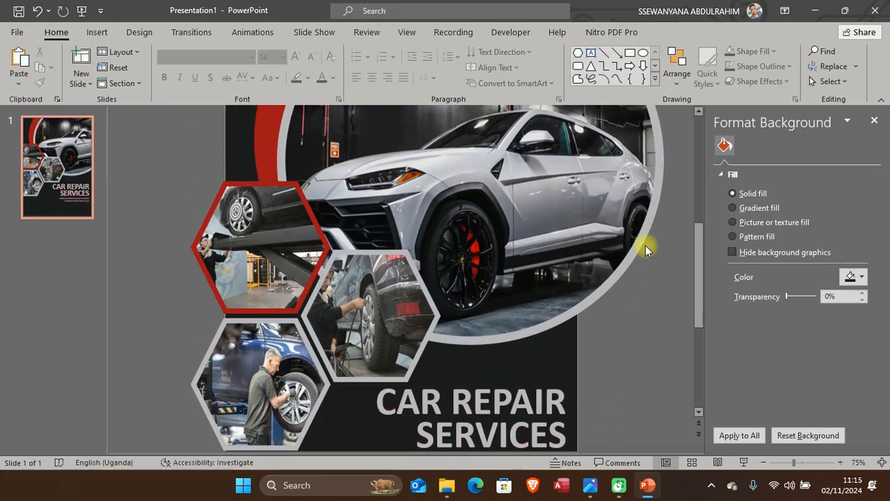
{"action": "scroll", "coordinate": [503, 133], "scroll_direction": "down", "scroll_amount": 5}
{"action": "left_click", "coordinate": [263, 173]}
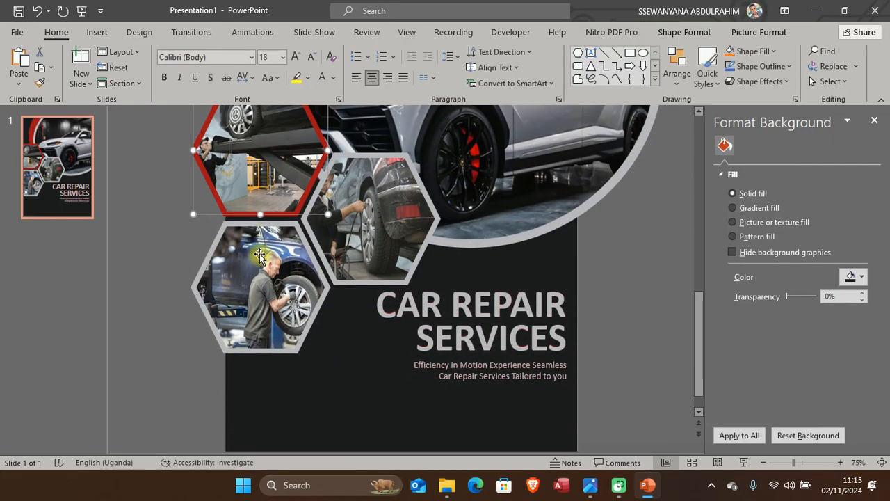
{"action": "left_click", "coordinate": [260, 261], "text": "shift"}
{"action": "left_click", "coordinate": [349, 245], "text": "shift"}
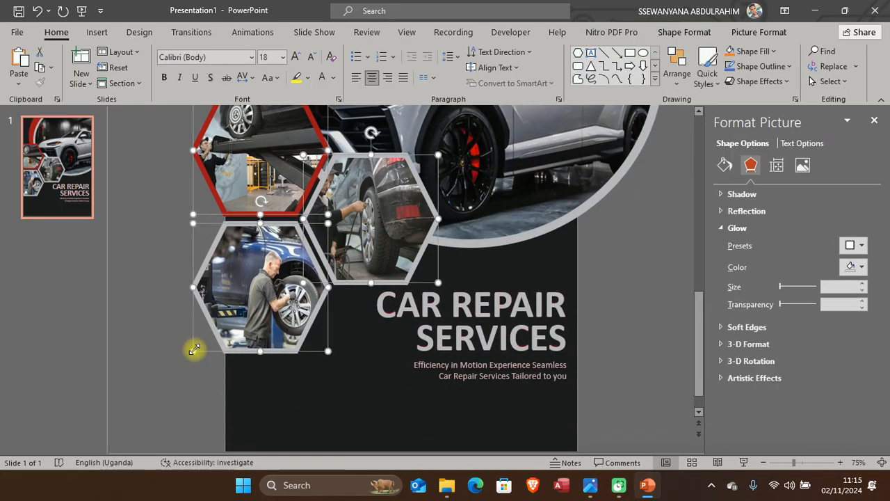
{"action": "left_click_drag", "start_coordinate": [194, 349], "coordinate": [209, 338]}
{"action": "left_click", "coordinate": [636, 247]}
{"action": "scroll", "coordinate": [240, 195], "scroll_direction": "up", "scroll_amount": 3}
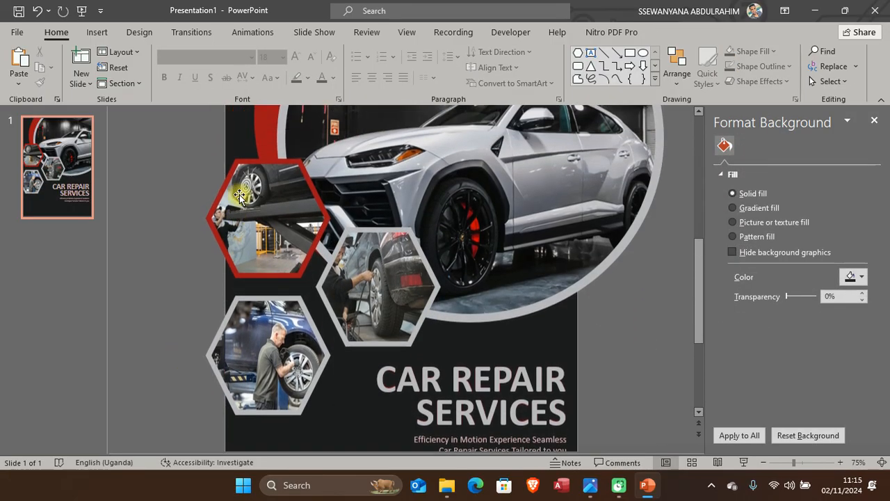
Step: Reposition the three hexagon pictures into a tight cluster with small even gaps, overlapping the slide's left edge
{"action": "mouse_move", "coordinate": [273, 235]}
{"action": "left_mouse_down"}
{"action": "mouse_move", "coordinate": [259, 254]}
{"action": "mouse_move", "coordinate": [264, 248]}
{"action": "left_mouse_up"}
{"action": "left_click_drag", "start_coordinate": [382, 266], "coordinate": [365, 268]}
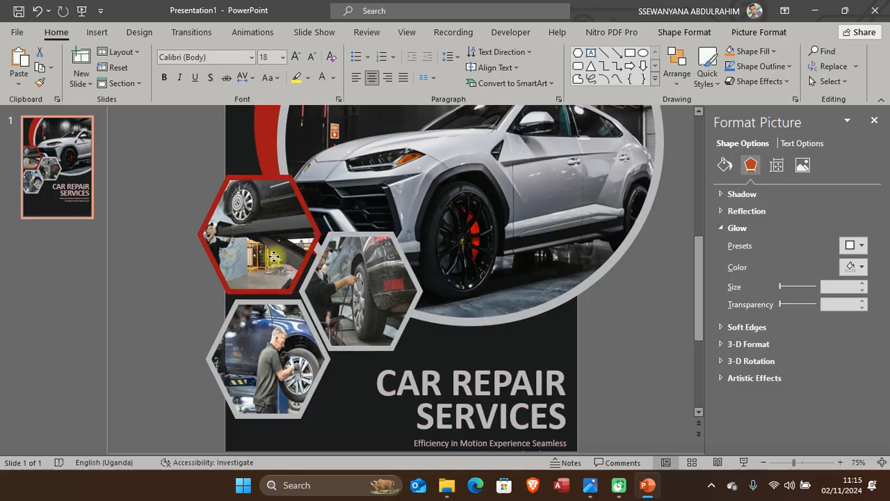
{"action": "left_click_drag", "start_coordinate": [274, 257], "coordinate": [272, 257]}
{"action": "left_click_drag", "start_coordinate": [273, 340], "coordinate": [262, 339]}
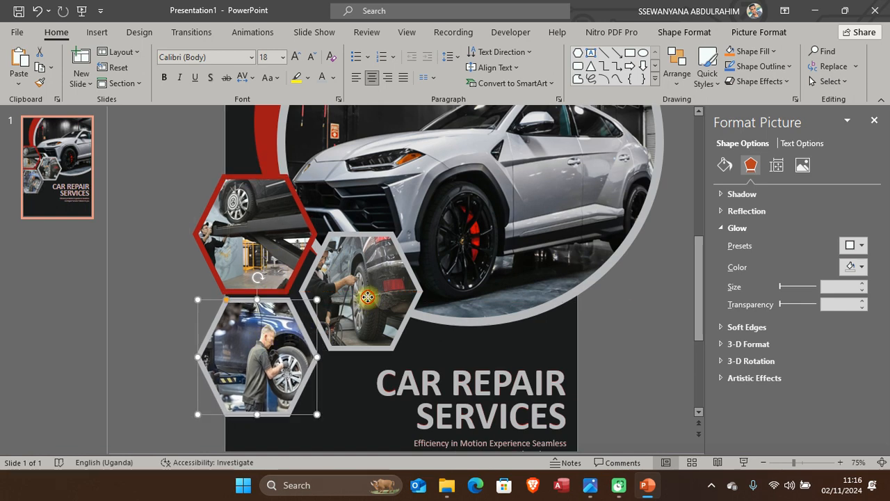
{"action": "left_click_drag", "start_coordinate": [367, 297], "coordinate": [363, 300]}
Step: Select both heading words and both tagline lines together and nudge them up slightly on the slide
{"action": "scroll", "coordinate": [648, 305], "scroll_direction": "down", "scroll_amount": 3}
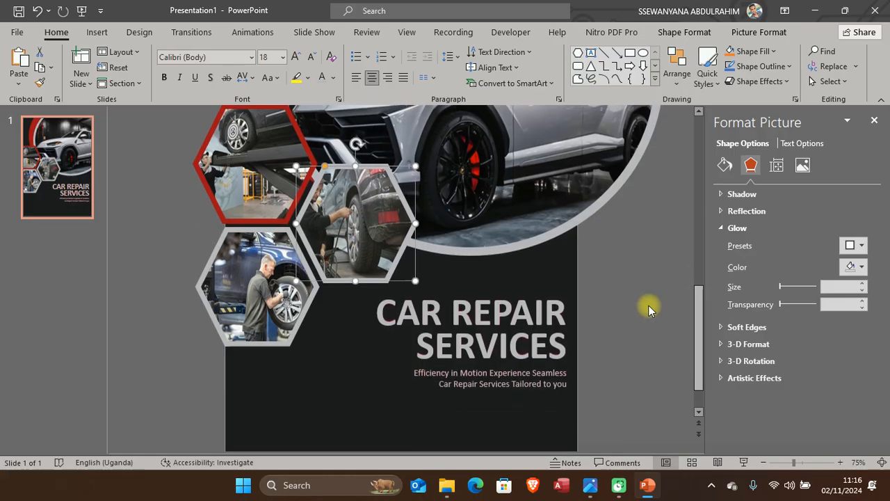
{"action": "left_click", "coordinate": [572, 304]}
{"action": "left_click", "coordinate": [572, 344], "text": "shift"}
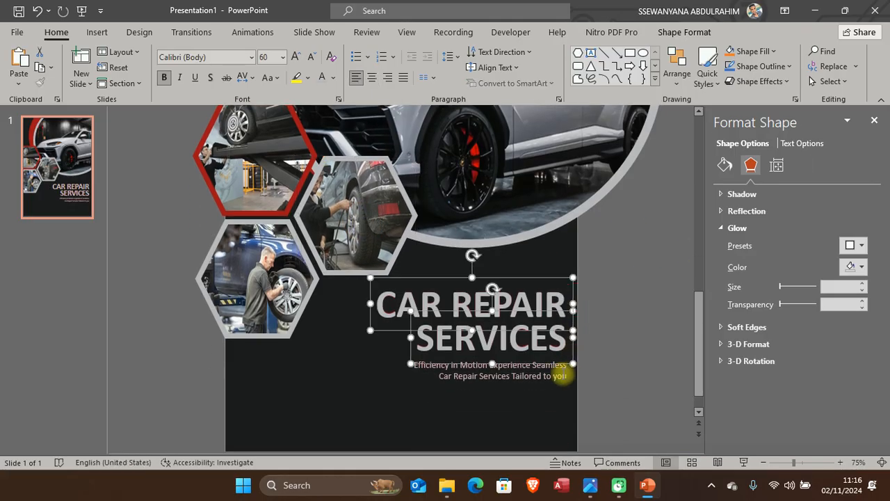
{"action": "left_click", "coordinate": [571, 375], "text": "shift"}
{"action": "left_click", "coordinate": [565, 365], "text": "shift"}
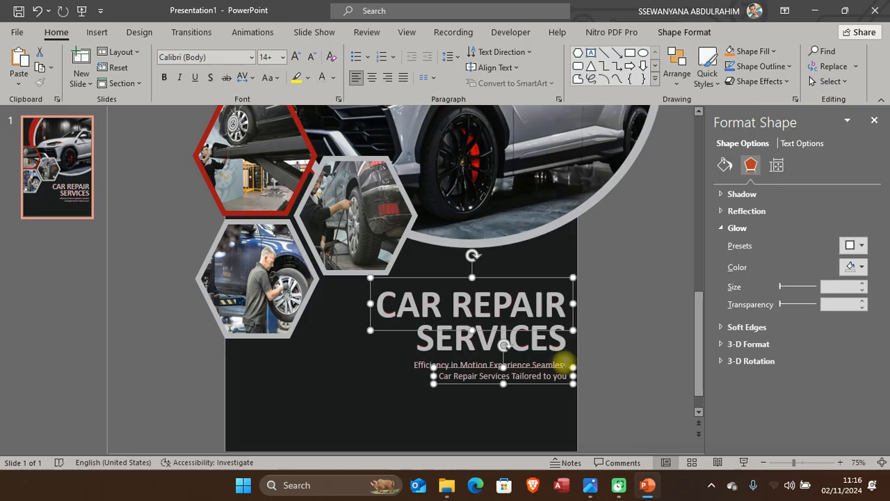
{"action": "left_click", "coordinate": [568, 361], "text": "shift"}
{"action": "left_click", "coordinate": [572, 346], "text": "shift"}
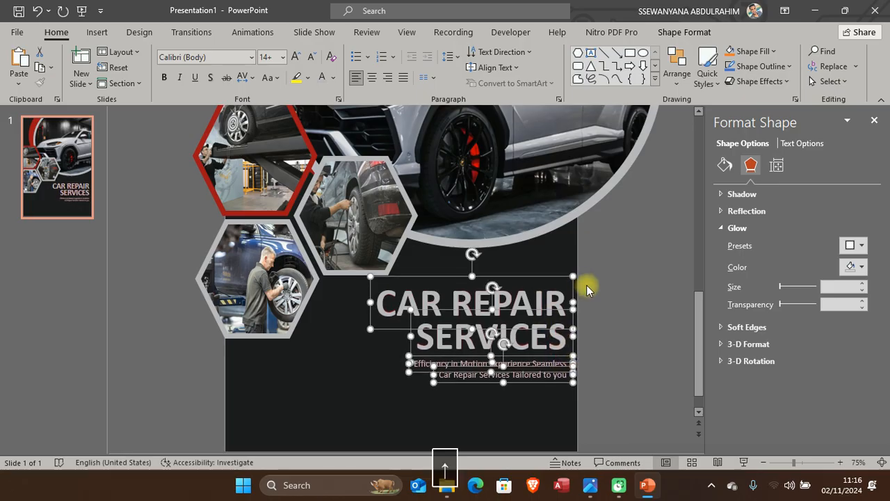
{"action": "key", "text": "Up"}
{"action": "key", "text": "Up"}
{"action": "key", "text": "Up"}
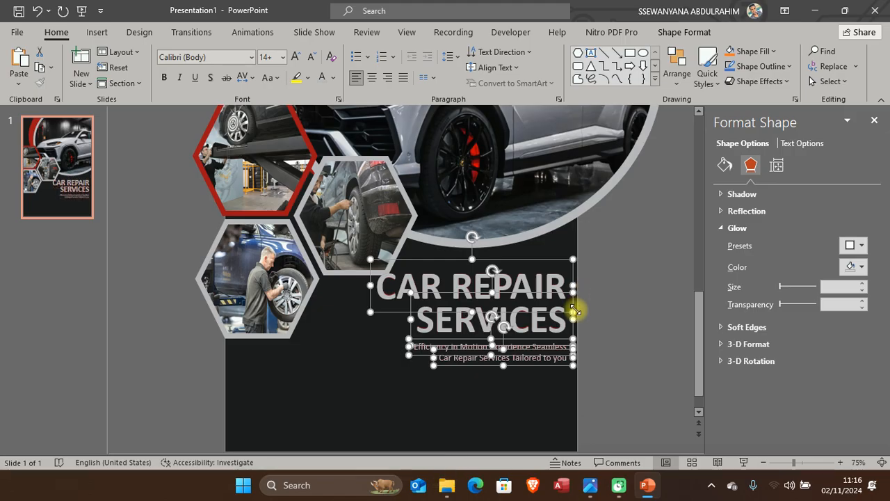
{"action": "key", "text": "Down"}
{"action": "key", "text": "Down"}
{"action": "key", "text": "Down"}
{"action": "key", "text": "Down"}
{"action": "key", "text": "Down"}
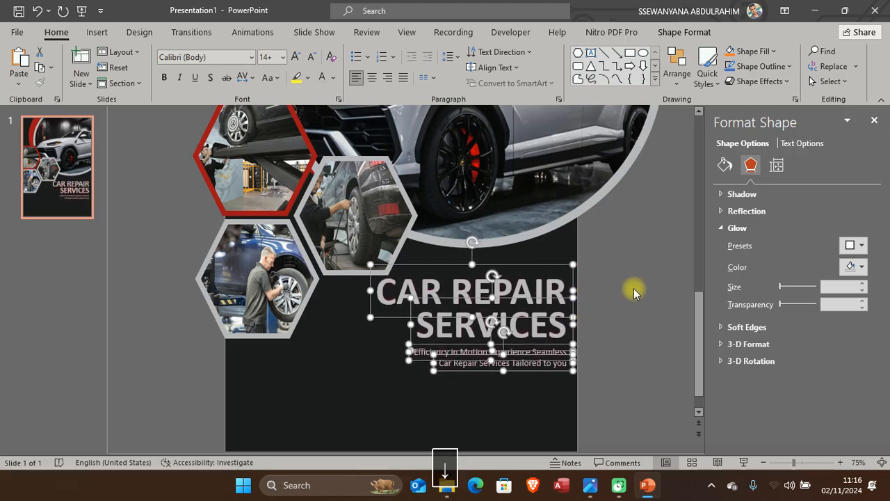
{"action": "left_click", "coordinate": [612, 288]}
Step: Check the flyer in Photos, return to PowerPoint, and place a copy of the second tagline line beneath the lower hexagon picture
{"action": "scroll", "coordinate": [609, 289], "scroll_direction": "down", "scroll_amount": 1}
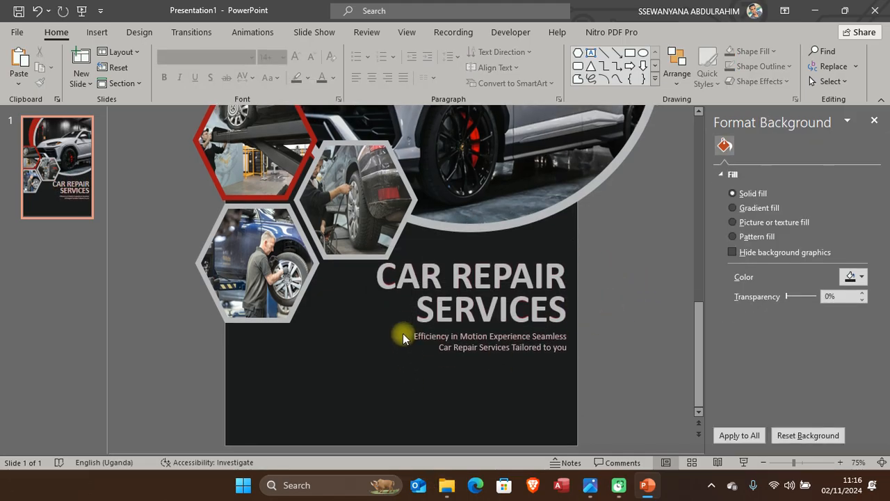
{"action": "key", "text": "alt+Tab"}
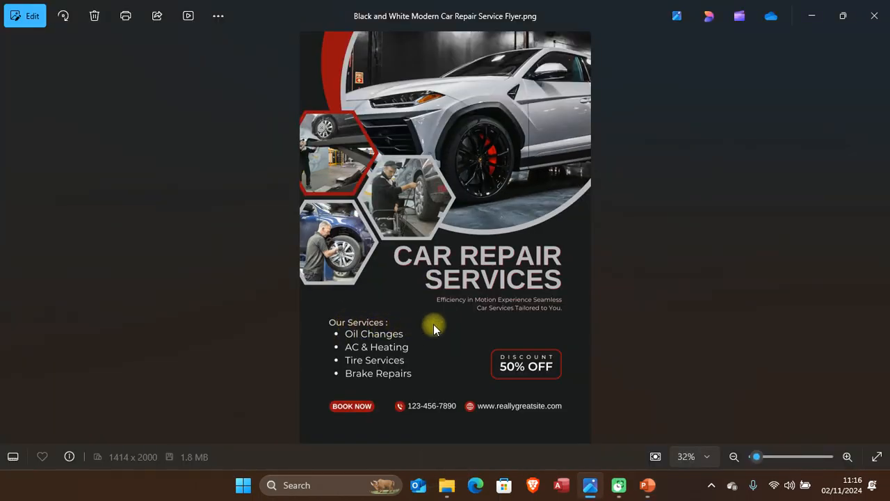
{"action": "key", "text": "alt+Tab"}
{"action": "key", "text": "alt+Tab"}
{"action": "key", "text": "alt+Tab"}
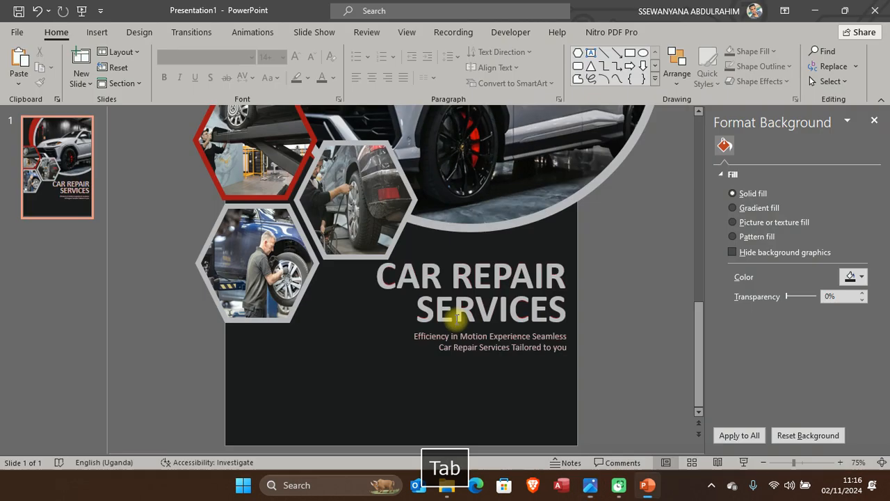
{"action": "left_click", "coordinate": [454, 355]}
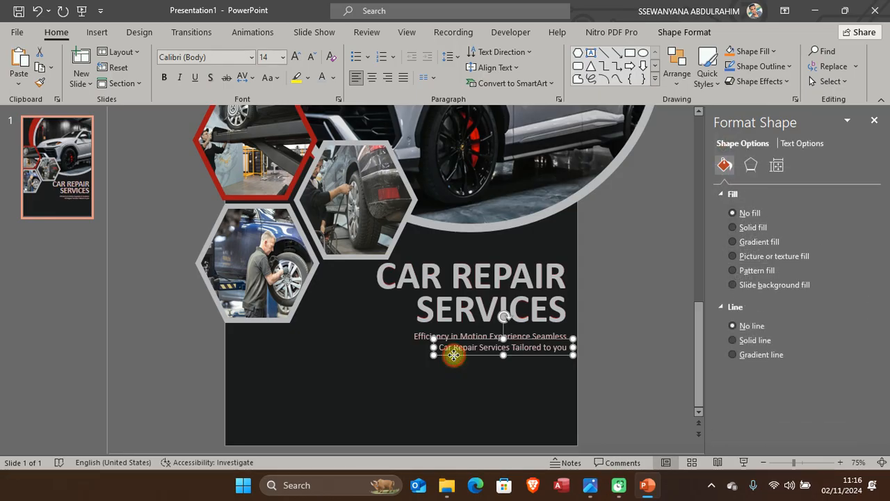
{"action": "left_click_drag", "start_coordinate": [454, 354], "coordinate": [254, 351]}
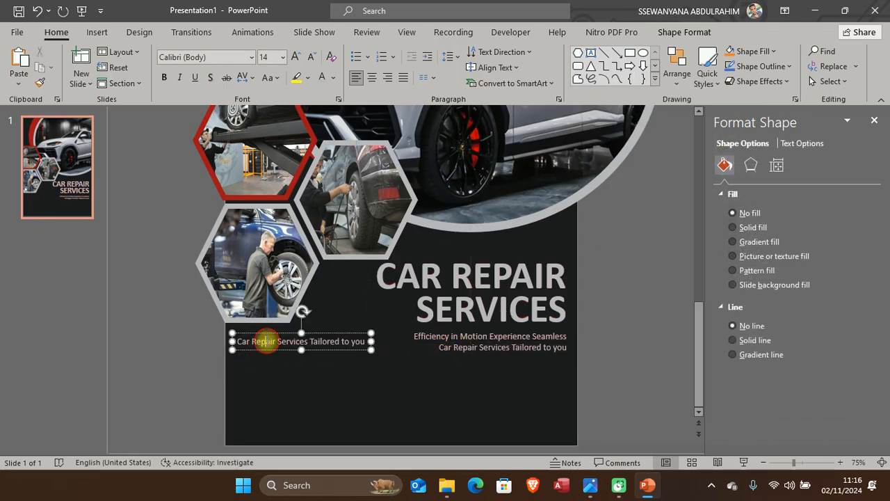
Step: Replace the copied line's text with "Our Services:"
{"action": "triple_click", "coordinate": [268, 342]}
{"action": "type", "text": "Our "}
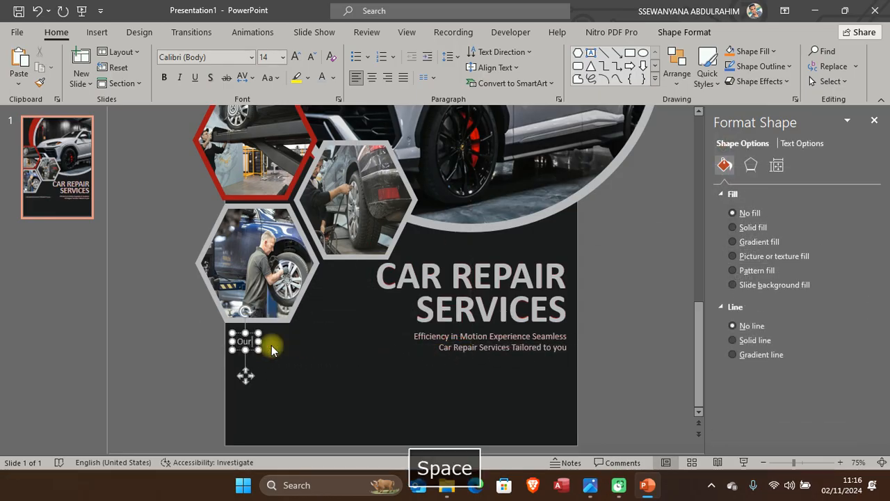
{"action": "type", "text": "Service"}
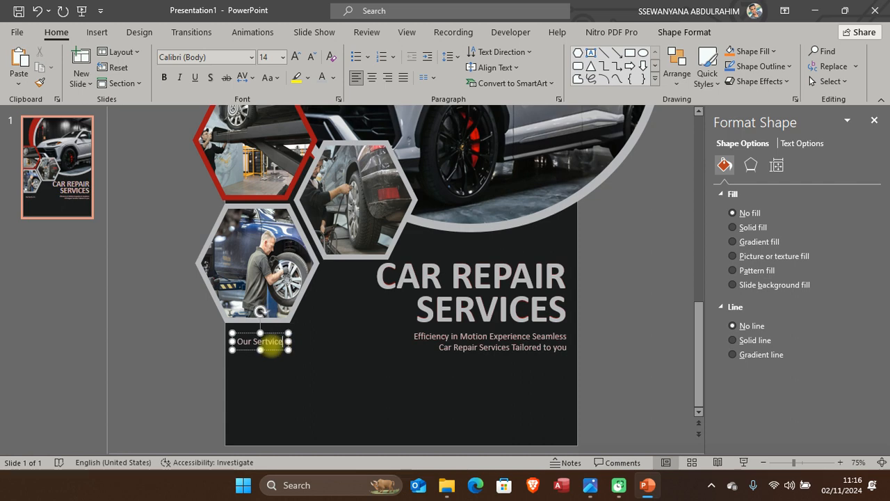
{"action": "key", "text": "BackSpace"}
{"action": "key", "text": "BackSpace"}
{"action": "key", "text": "BackSpace"}
{"action": "key", "text": "BackSpace"}
{"action": "type", "text": "vi"}
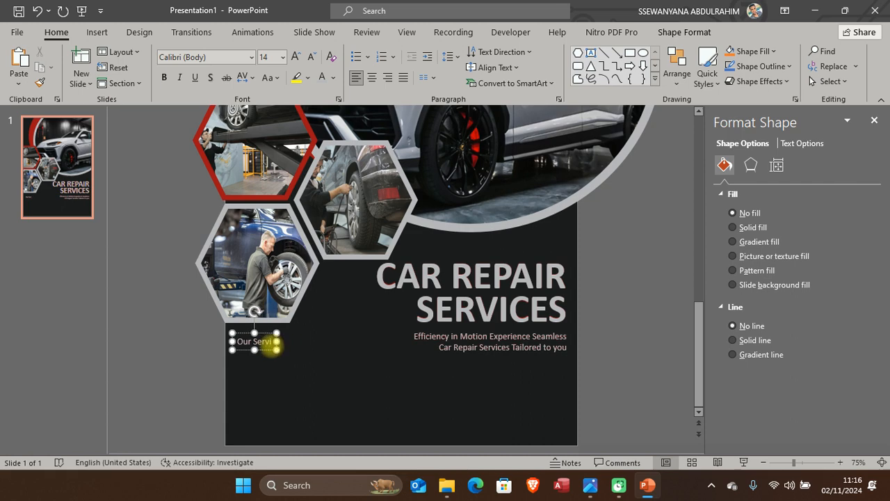
{"action": "type", "text": "ces:"}
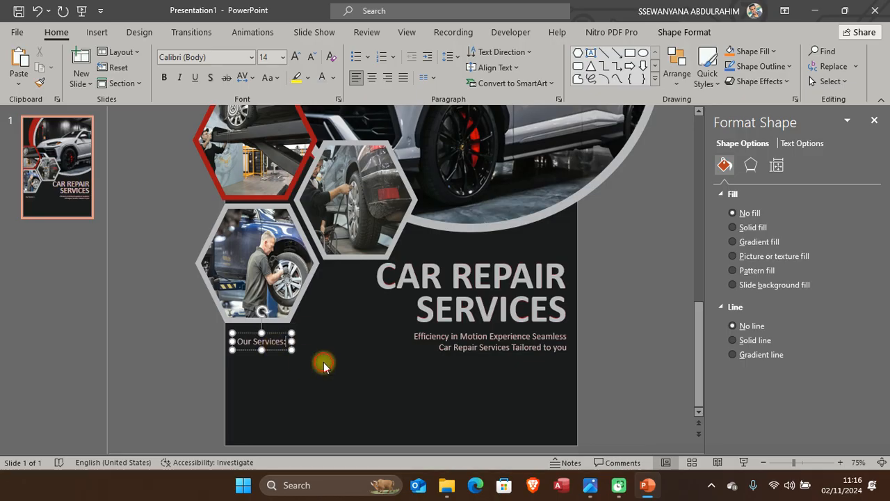
{"action": "left_click", "coordinate": [297, 335]}
Step: Duplicate the "Our Services:" text box directly beneath the original, aligned with its left edge
{"action": "key", "text": "alt+Tab"}
{"action": "key", "text": "alt+Tab"}
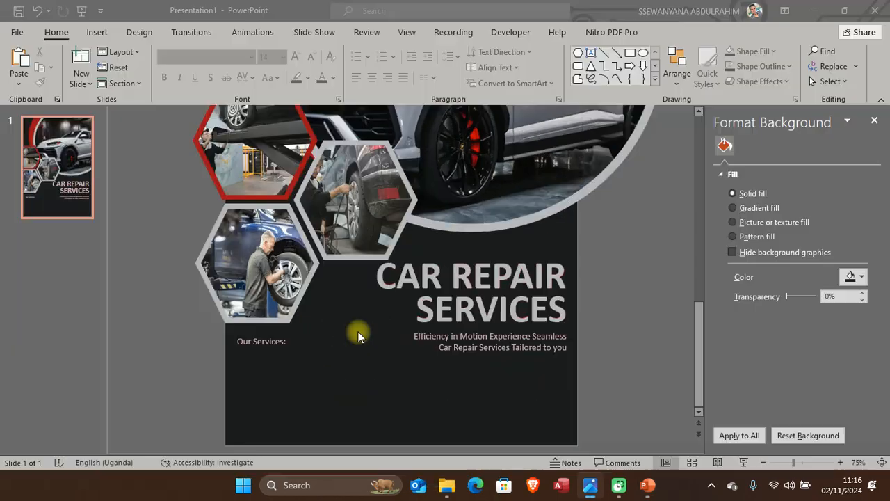
{"action": "left_click", "coordinate": [279, 349]}
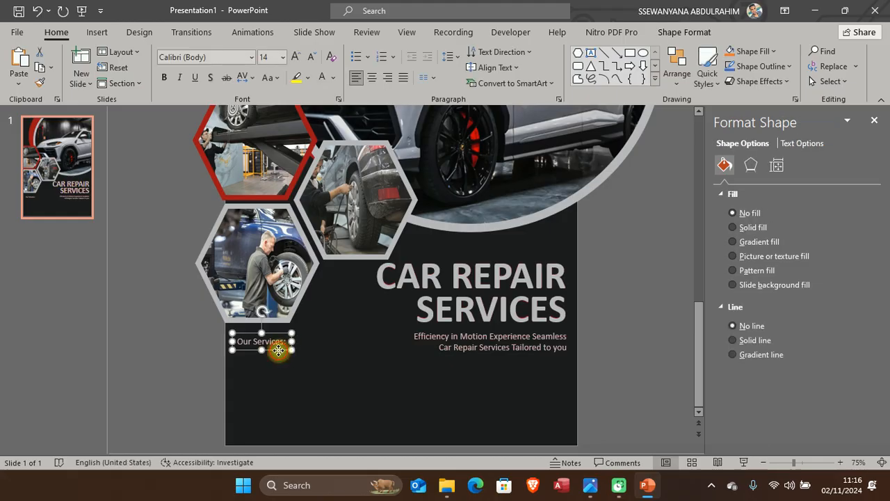
{"action": "left_click_drag", "start_coordinate": [279, 350], "coordinate": [279, 363]}
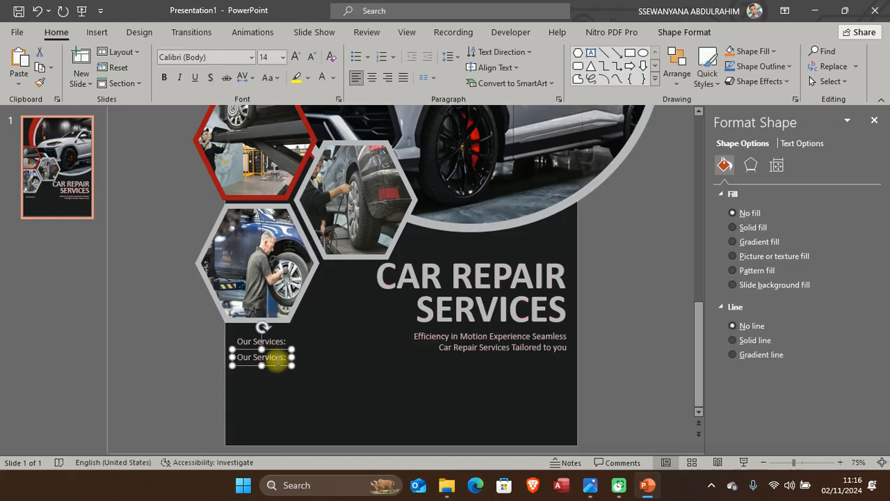
Step: Check the services list in Photos, return to PowerPoint, and remove the glow effect from the lower "Our Services:" copy
{"action": "key", "text": "alt+Tab"}
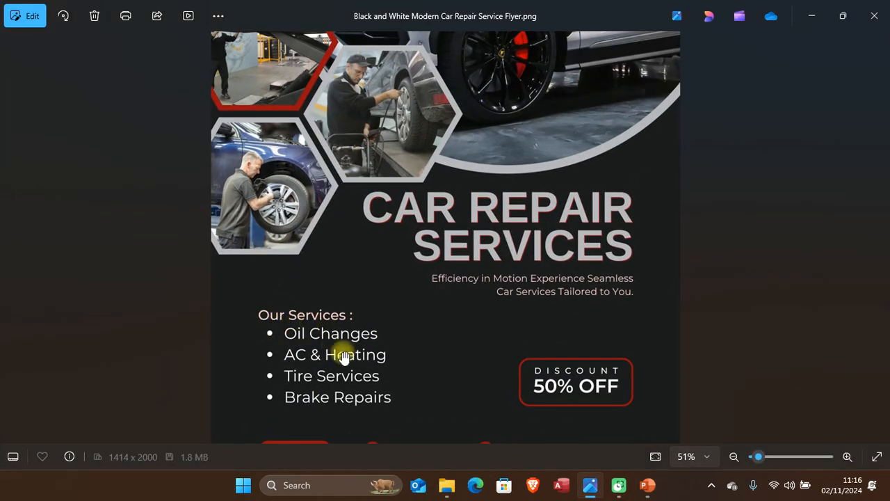
{"action": "key", "text": "alt+Tab"}
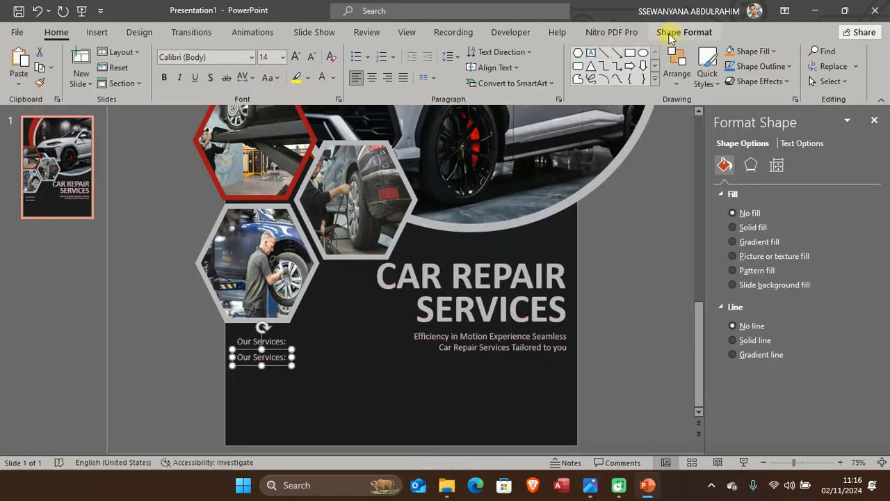
{"action": "left_click", "coordinate": [547, 80]}
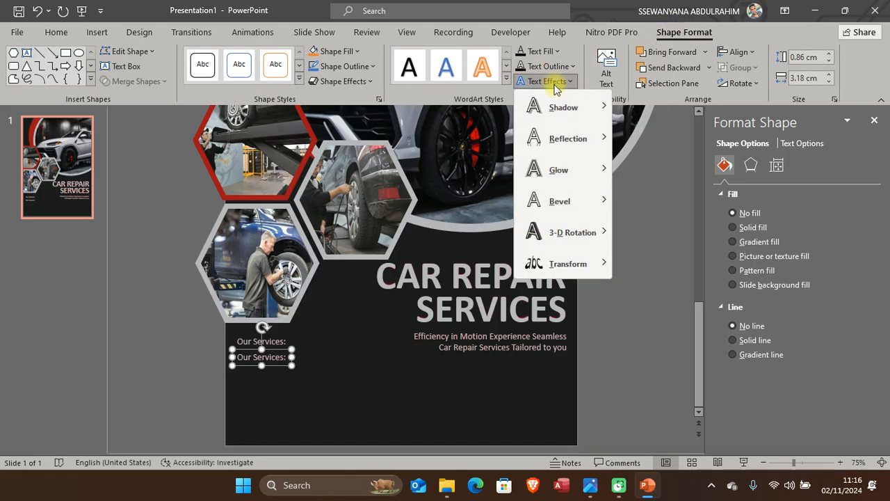
{"action": "mouse_move", "coordinate": [588, 175]}
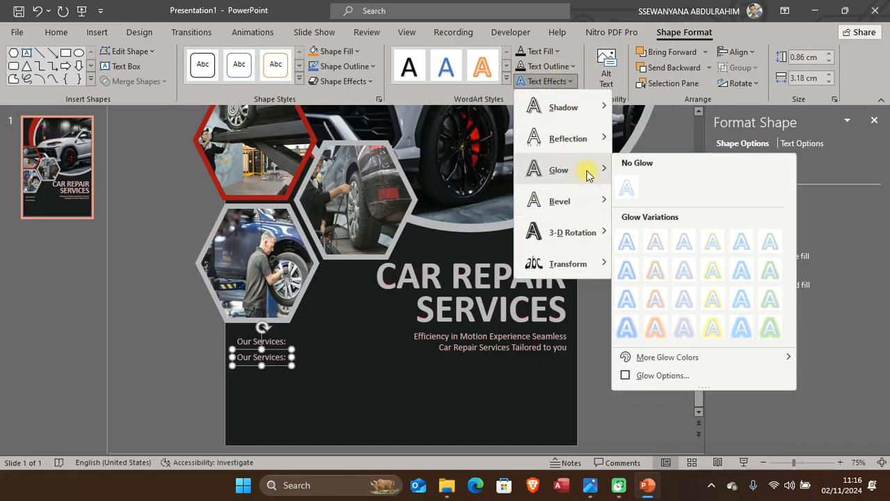
{"action": "left_click", "coordinate": [628, 185]}
Step: Compare the list style with the flyer in Photos, return to PowerPoint, and apply bullets to the lower text box
{"action": "key", "text": "alt+Tab"}
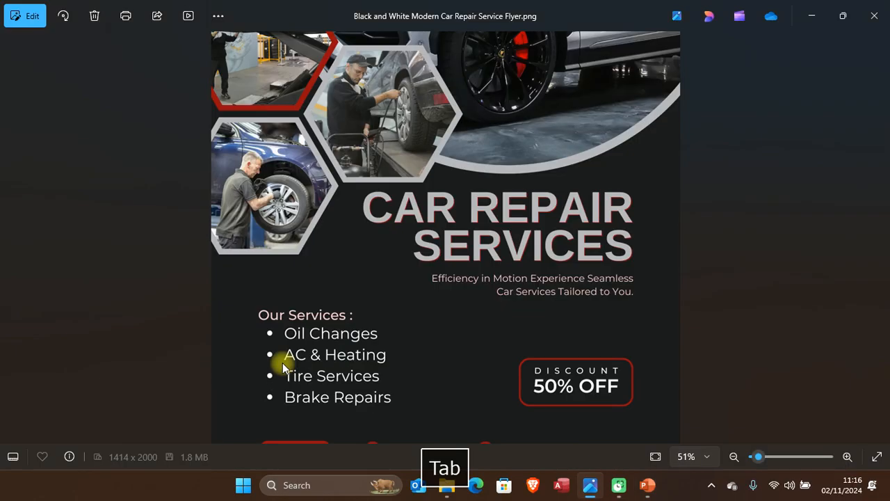
{"action": "key", "text": "alt+Tab"}
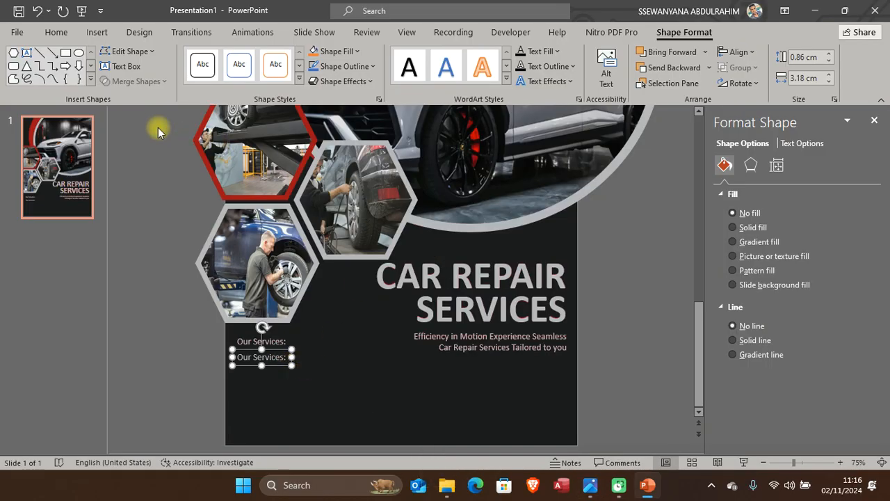
{"action": "left_click", "coordinate": [57, 32]}
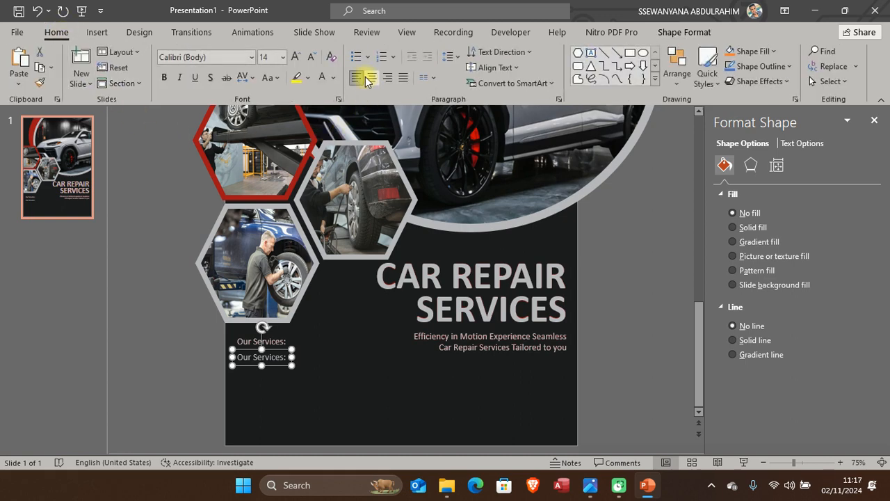
{"action": "left_click", "coordinate": [354, 58]}
Step: Replace the bulleted line's text with "Oil Changes", checking the wording against the flyer in Photos
{"action": "triple_click", "coordinate": [289, 361]}
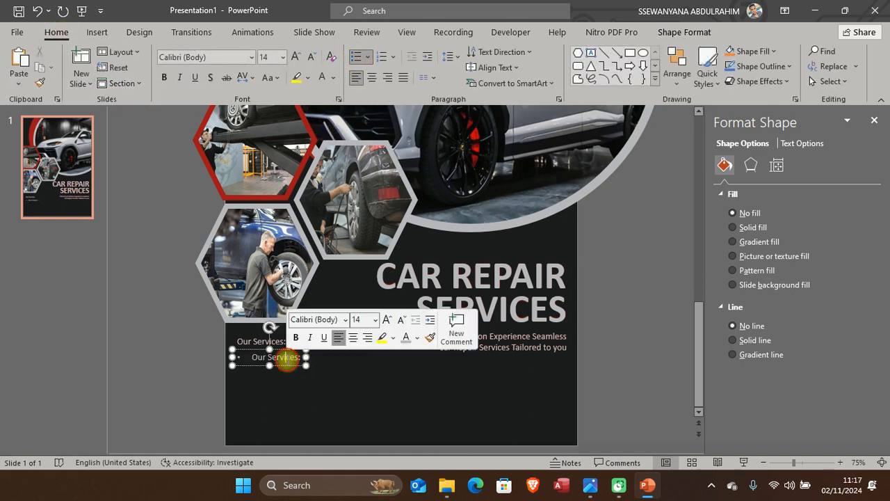
{"action": "key", "text": "alt+Tab"}
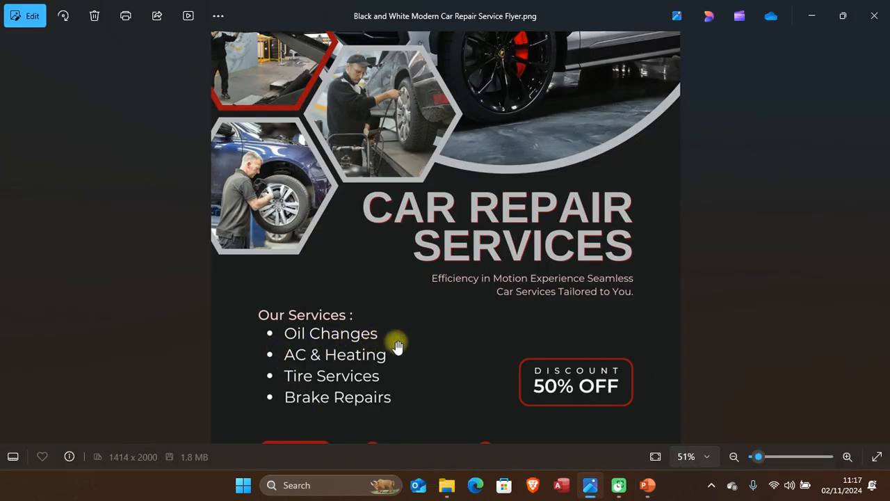
{"action": "key", "text": "alt+Tab"}
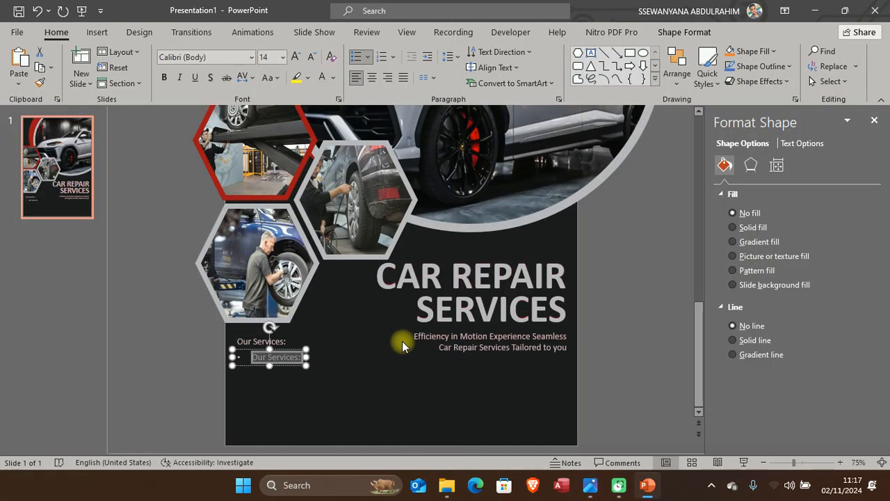
{"action": "type", "text": "Oil Changes"}
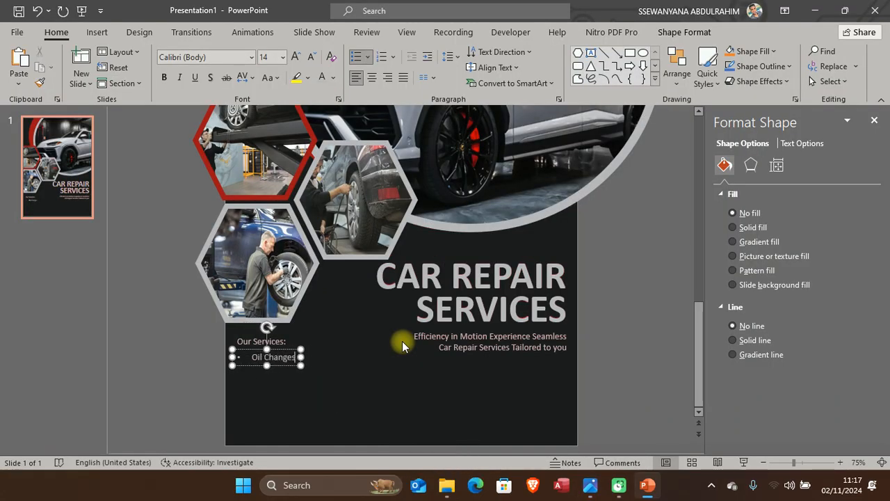
Step: Add the bullets "AC & Repair", "Tire Services" and "Brake Repairs" below "Oil Changes", consulting the flyer in Photos
{"action": "key", "text": "Return"}
{"action": "key", "text": "alt+Tab"}
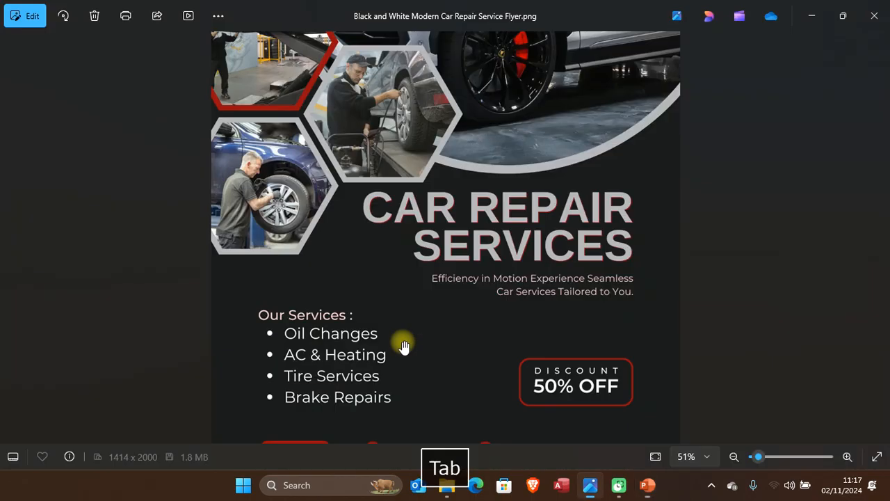
{"action": "key", "text": "alt+Tab"}
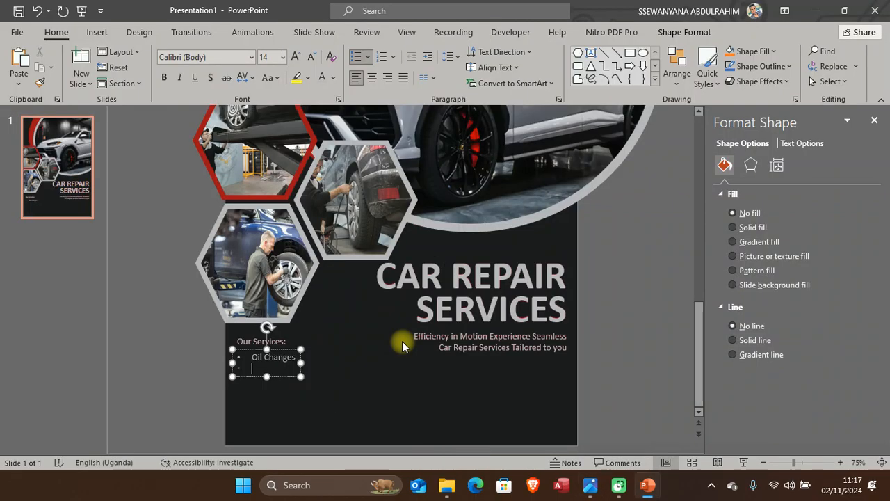
{"action": "type", "text": "AC & R"}
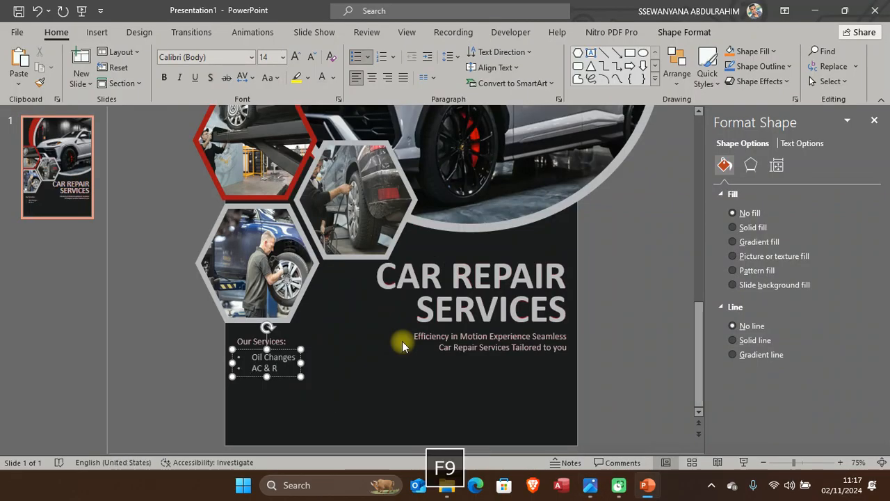
{"action": "type", "text": "epair"}
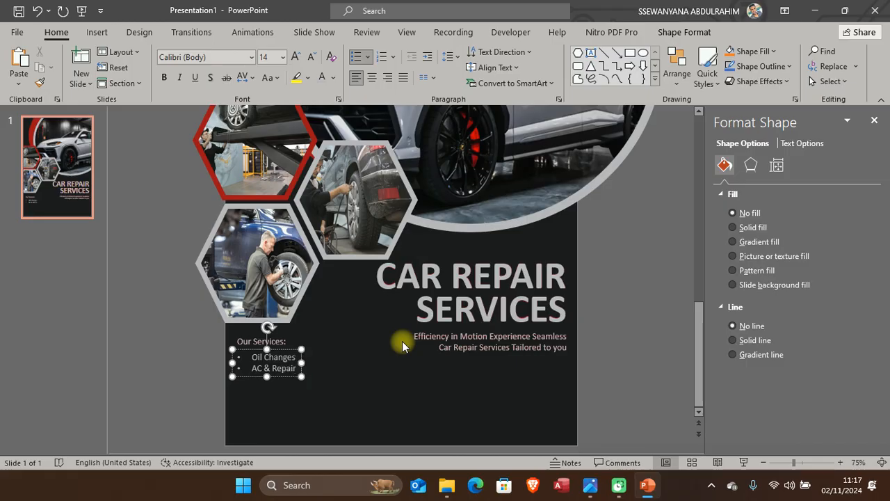
{"action": "key", "text": "Return"}
{"action": "key", "text": "alt+Tab"}
{"action": "key", "text": "alt+Tab"}
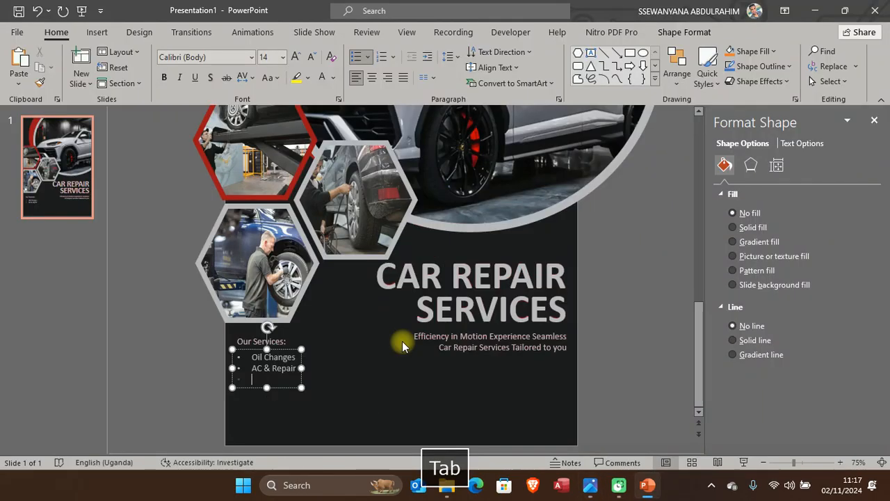
{"action": "type", "text": "Tire Services"}
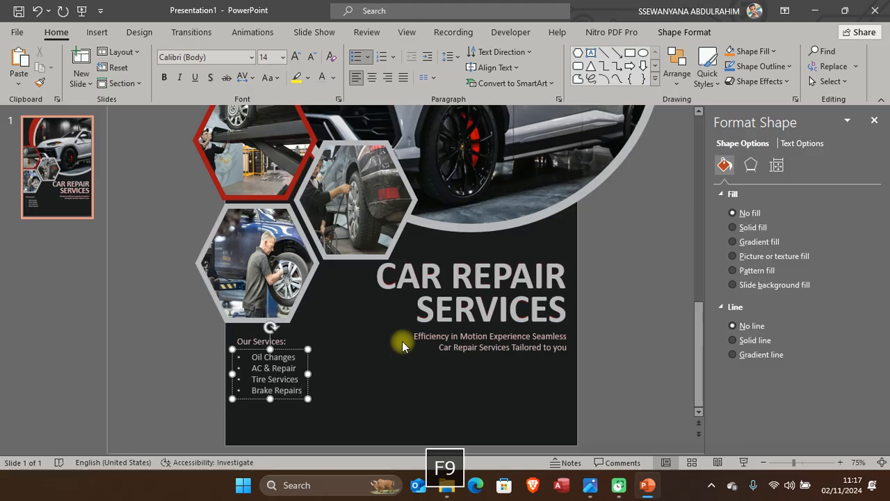
Step: Compare the services list position with the flyer in Photos, return to PowerPoint, and shift the bulleted list slightly right
{"action": "key", "text": "alt+Tab"}
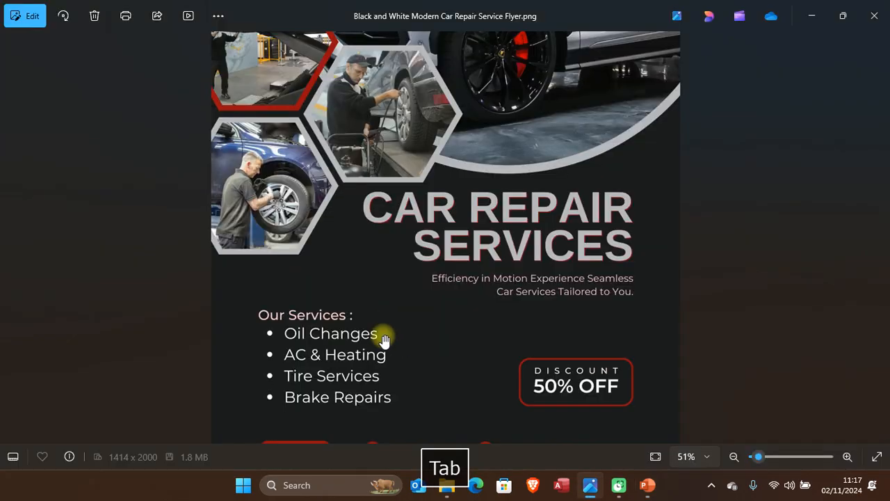
{"action": "scroll", "coordinate": [390, 339], "scroll_direction": "down", "scroll_amount": 2}
{"action": "key", "text": "alt+Tab"}
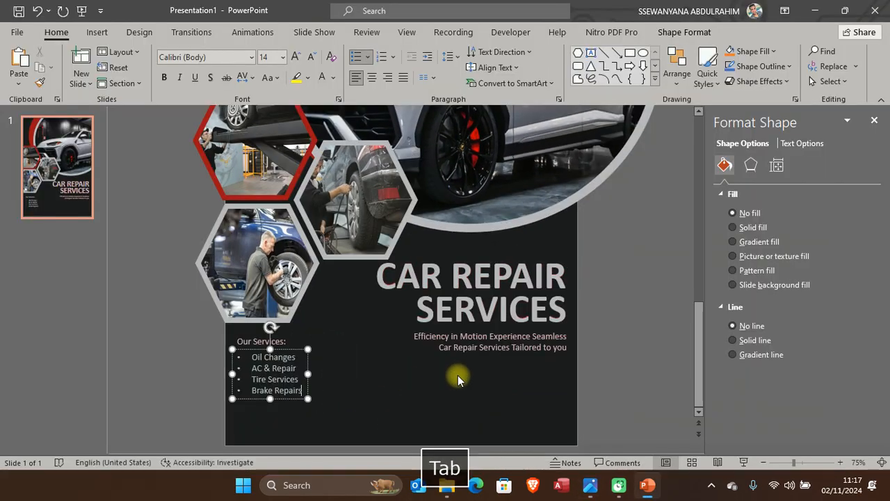
{"action": "left_click", "coordinate": [358, 381]}
{"action": "key", "text": "alt+Tab"}
{"action": "key", "text": "alt+Tab"}
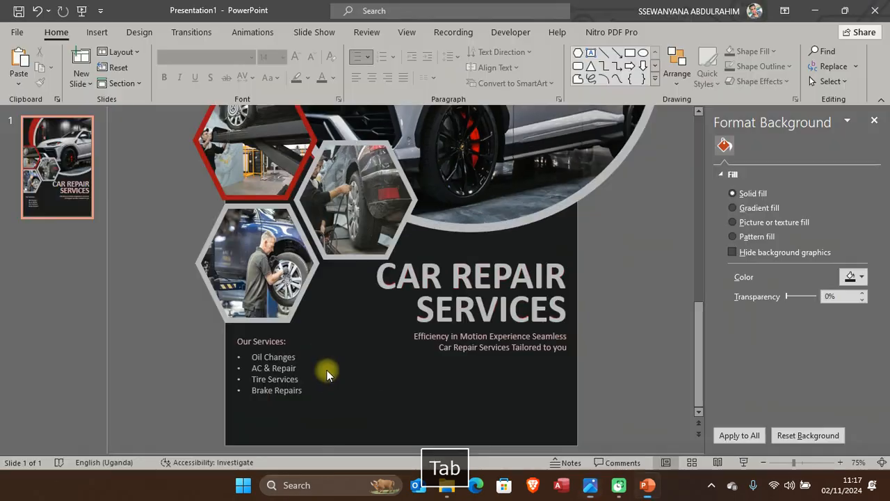
{"action": "left_click", "coordinate": [308, 367]}
{"action": "left_click_drag", "start_coordinate": [309, 368], "coordinate": [315, 364]}
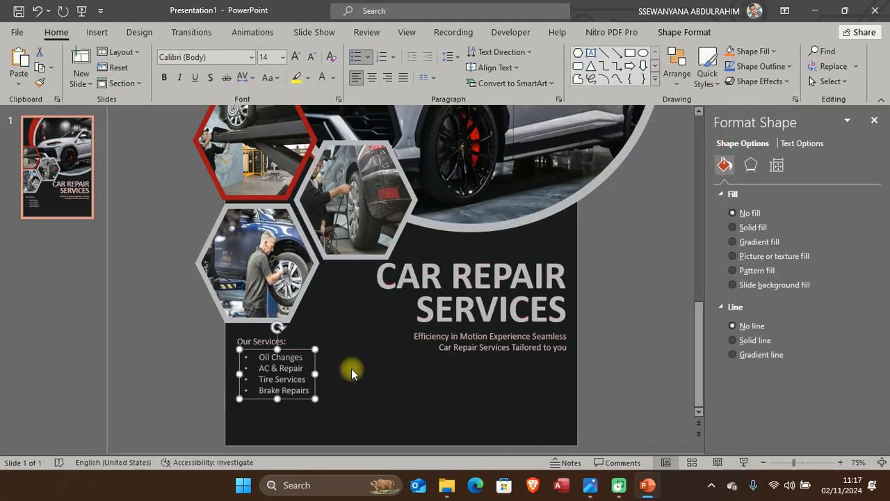
Step: Nudge the bulleted list up so it sits closer beneath the "Our Services:" label, checking the spacing against the flyer in Photos
{"action": "scroll", "coordinate": [351, 369], "scroll_direction": "up", "scroll_amount": 10}
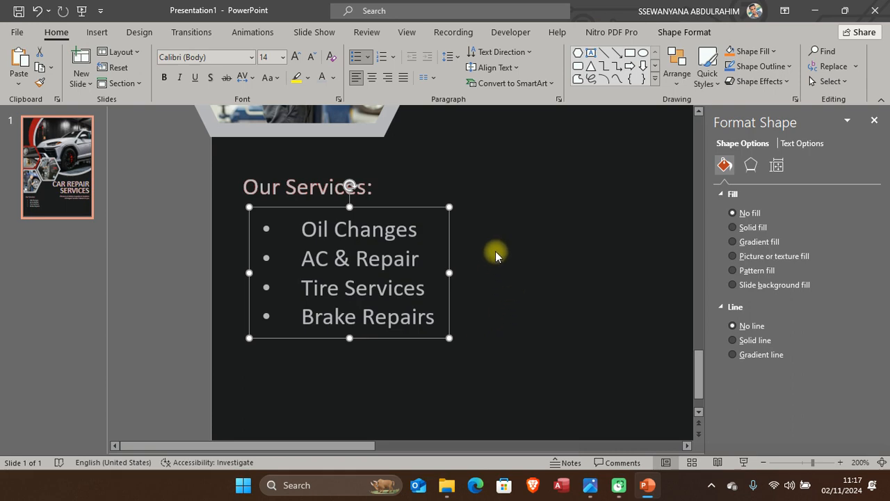
{"action": "key", "text": "alt+Tab"}
{"action": "key", "text": "alt+Tab"}
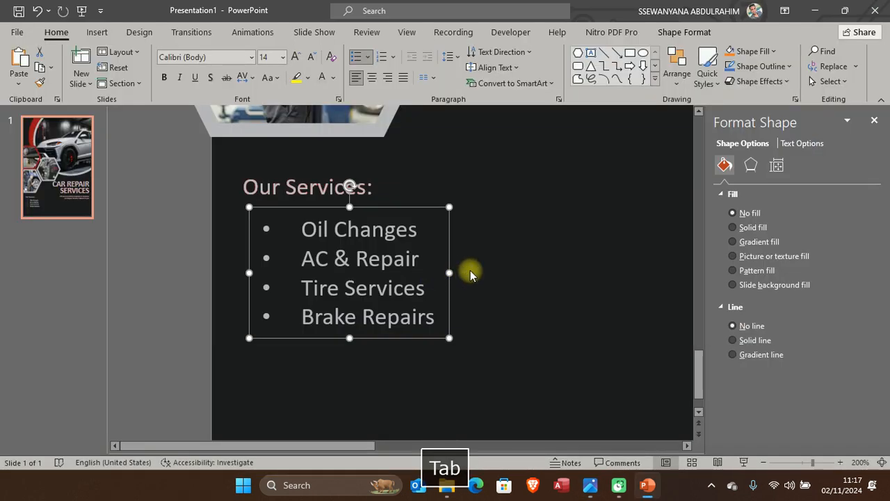
{"action": "key", "text": "Up"}
{"action": "key", "text": "Up"}
{"action": "key", "text": "Up"}
{"action": "key", "text": "Up"}
{"action": "key", "text": "Up"}
{"action": "key", "text": "Up"}
{"action": "key", "text": "Up"}
{"action": "key", "text": "Up"}
{"action": "key", "text": "Up"}
{"action": "key", "text": "Up"}
{"action": "key", "text": "Up"}
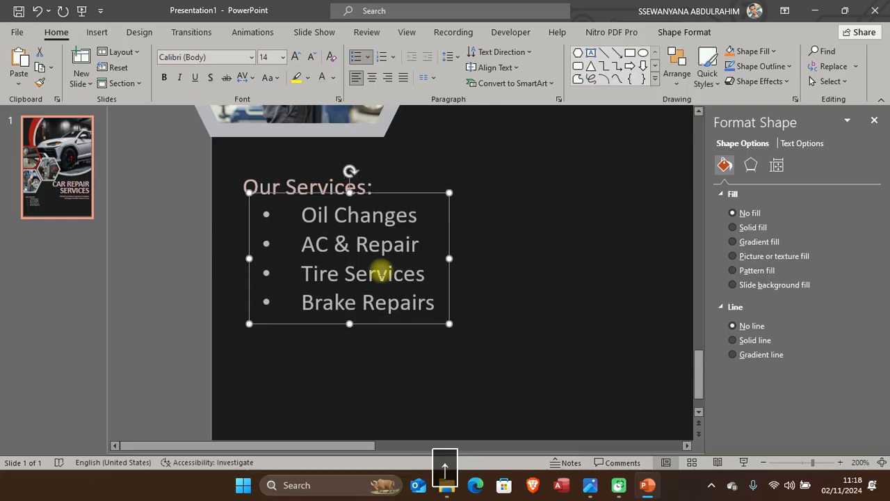
{"action": "left_click", "coordinate": [155, 283]}
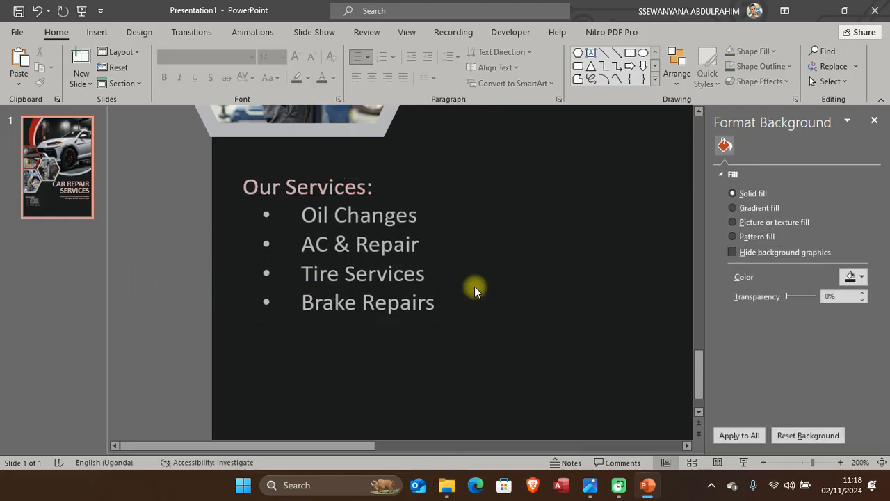
Step: Compare the text size with the flyer in Photos, return to PowerPoint, and increase the "Our Services:" label and bulleted list to 16 pt
{"action": "scroll", "coordinate": [487, 285], "scroll_direction": "down", "scroll_amount": 10, "text": "ctrl"}
{"action": "scroll", "coordinate": [437, 308], "scroll_direction": "up", "scroll_amount": 1}
{"action": "scroll", "coordinate": [486, 409], "scroll_direction": "down", "scroll_amount": 2}
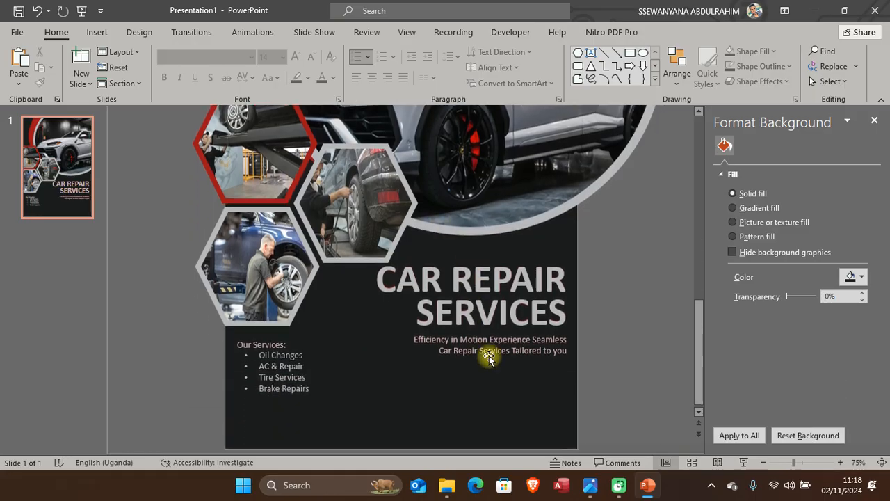
{"action": "key", "text": "alt+Tab"}
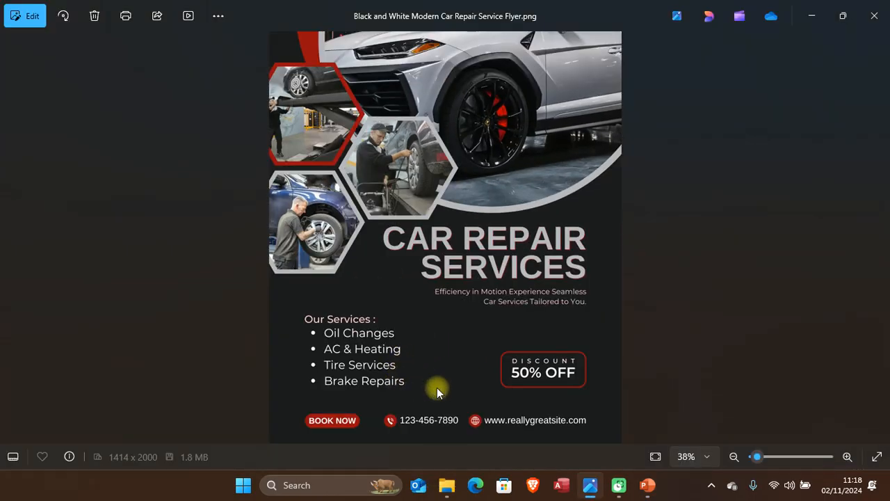
{"action": "key", "text": "alt+Tab"}
{"action": "left_click", "coordinate": [316, 350]}
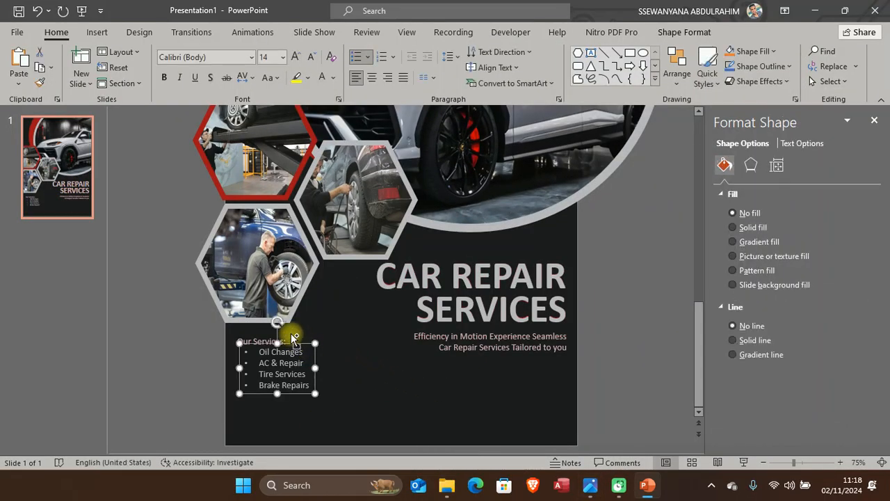
{"action": "left_click", "coordinate": [289, 338], "text": "shift"}
{"action": "left_click", "coordinate": [296, 56]}
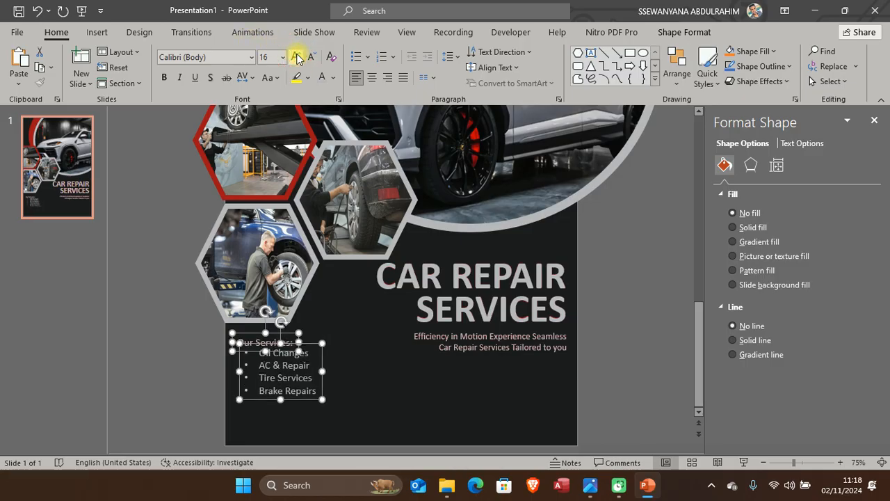
{"action": "left_click", "coordinate": [358, 367]}
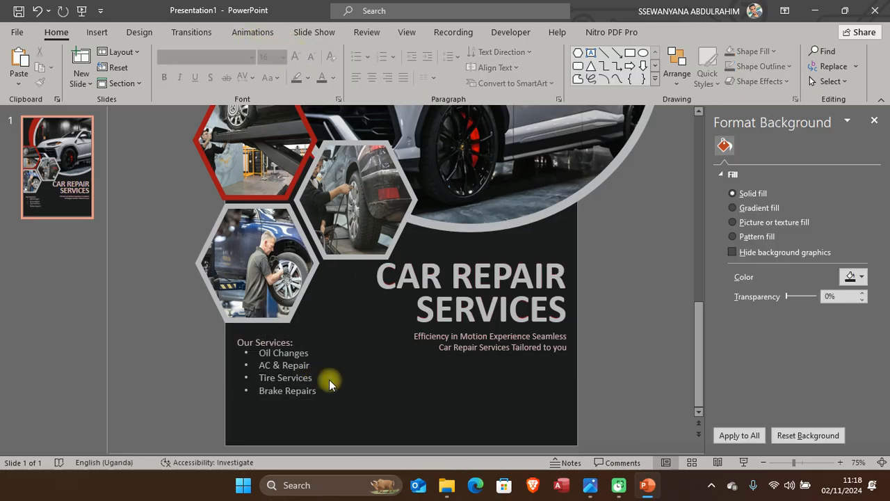
Step: Nudge the bulleted list slightly down and left under the "Our Services:" label
{"action": "left_click", "coordinate": [324, 376]}
{"action": "key", "text": "Down"}
{"action": "key", "text": "Down"}
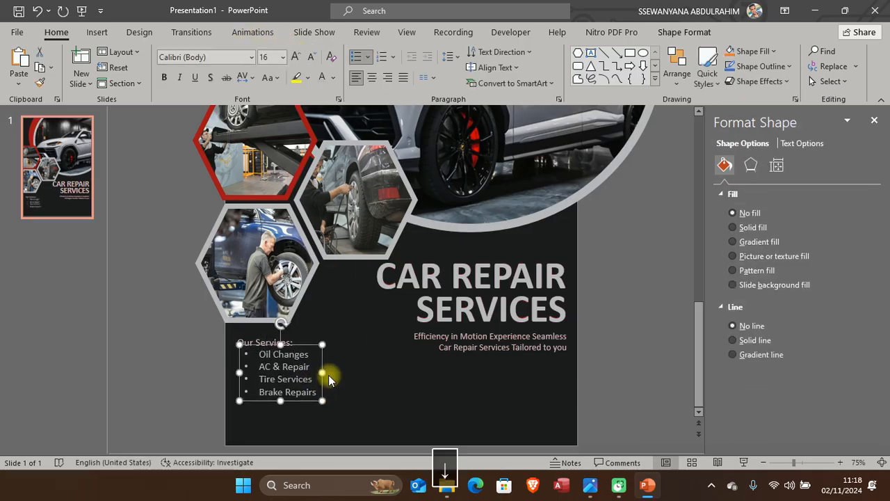
{"action": "key", "text": "Left"}
{"action": "left_click", "coordinate": [480, 349]}
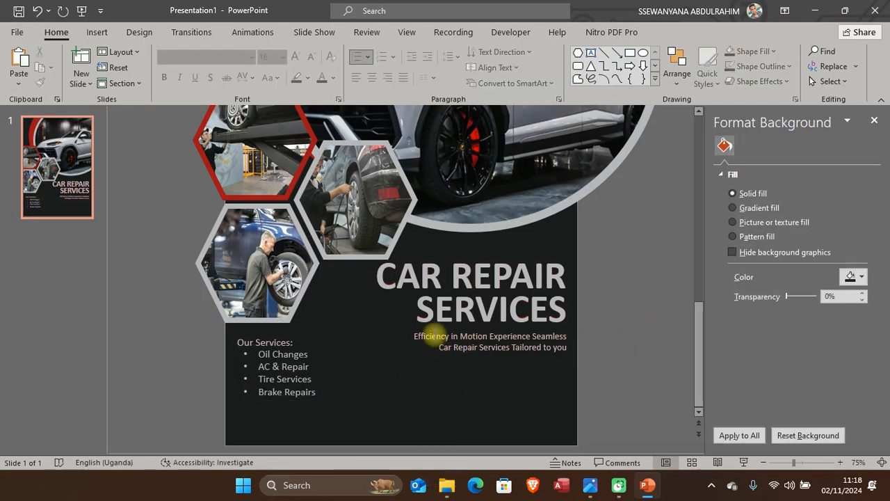
Step: Check the discount badge in Photos, return to PowerPoint, and draw a rounded rectangle about 4.8 cm wide and 1.9 cm high below the tagline
{"action": "key", "text": "alt+Tab"}
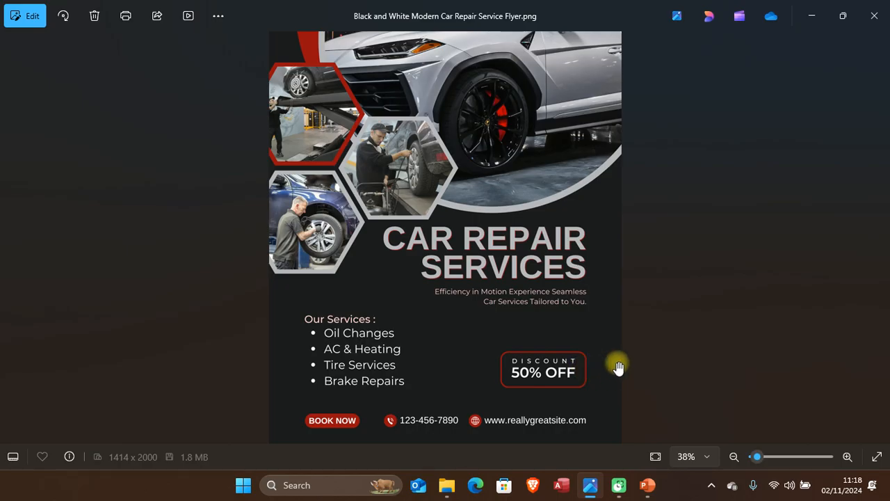
{"action": "key", "text": "alt+Tab"}
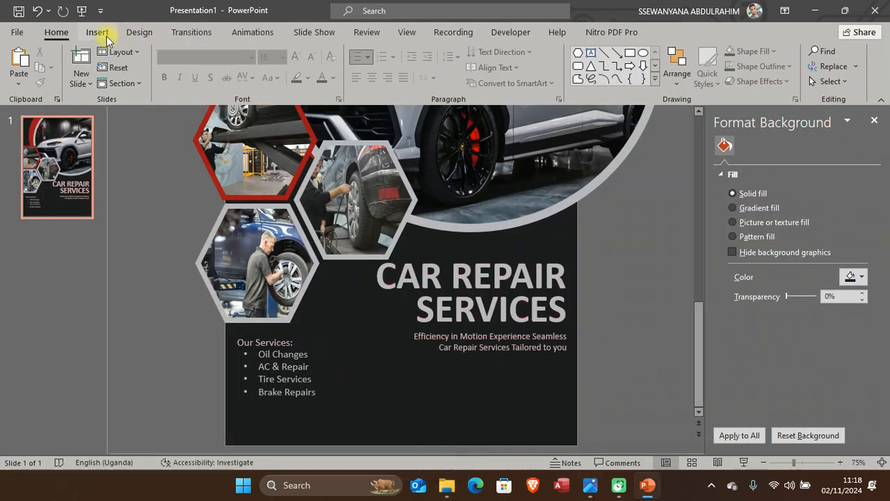
{"action": "key", "text": "alt+Tab"}
{"action": "scroll", "coordinate": [568, 348], "scroll_direction": "up", "scroll_amount": 1}
{"action": "scroll", "coordinate": [569, 348], "scroll_direction": "up", "scroll_amount": 3}
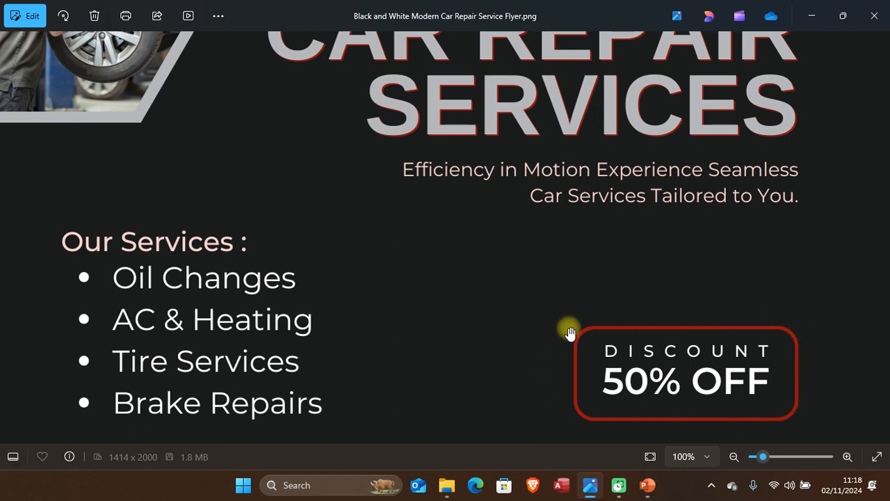
{"action": "key", "text": "alt+Tab"}
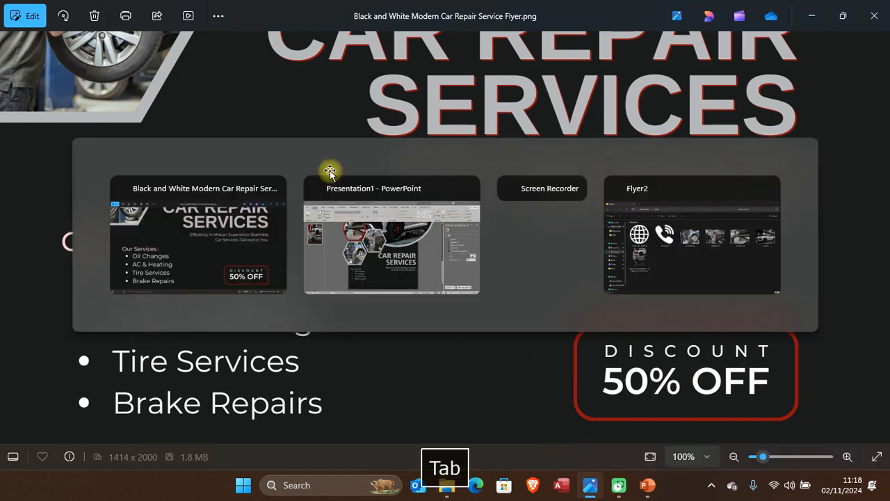
{"action": "left_click", "coordinate": [89, 35]}
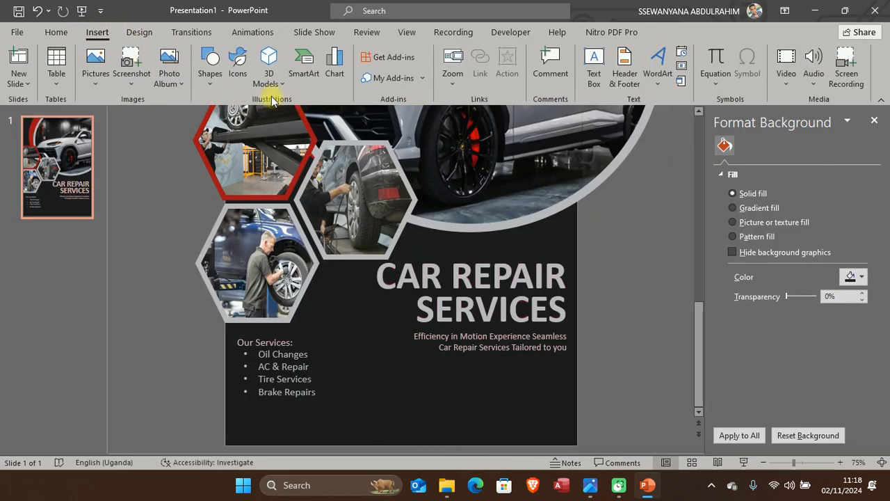
{"action": "left_click", "coordinate": [209, 66]}
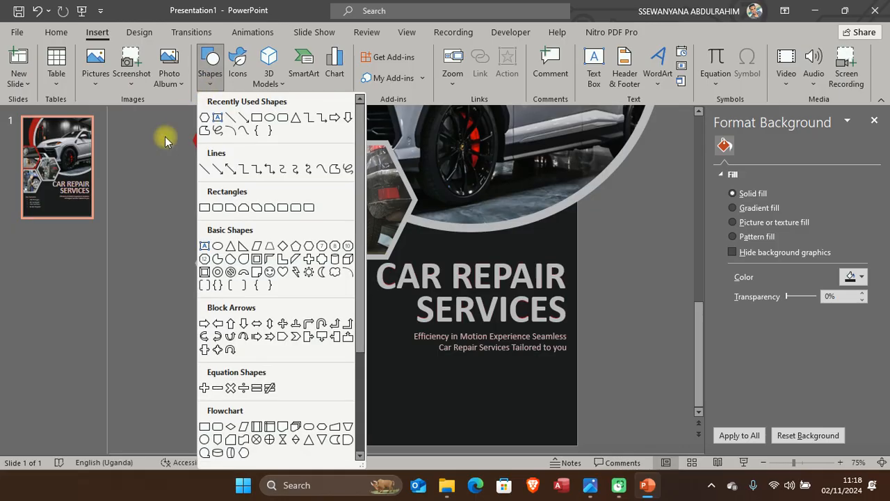
{"action": "left_click", "coordinate": [216, 207]}
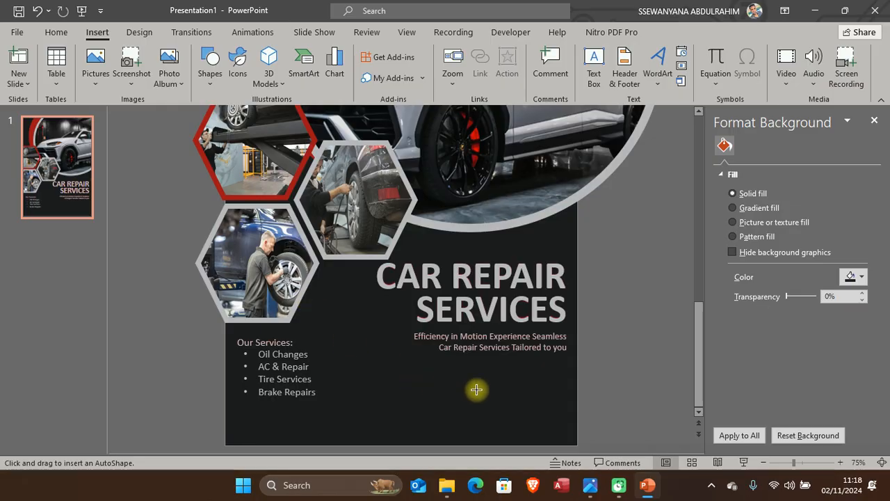
{"action": "left_click_drag", "start_coordinate": [457, 374], "coordinate": [544, 409]}
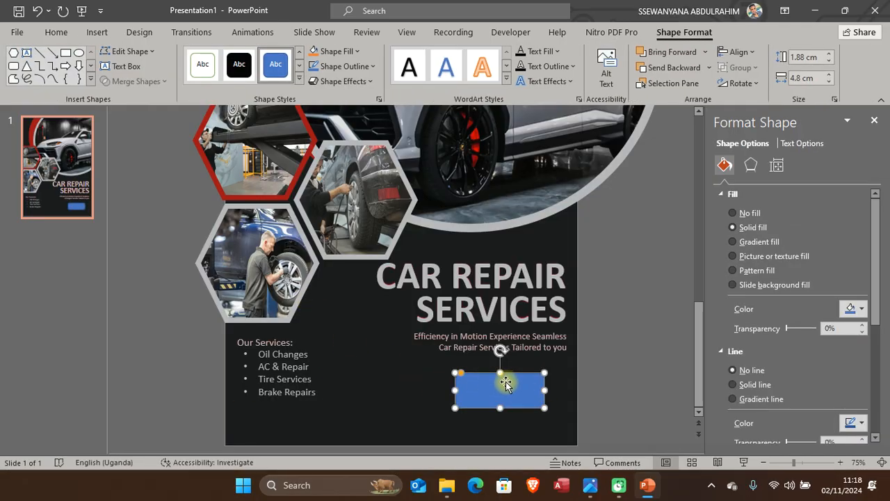
Step: Following the badge in Photos, give the rounded rectangle no fill and a solid 3 pt outline in the recent dark red
{"action": "key", "text": "alt+Tab"}
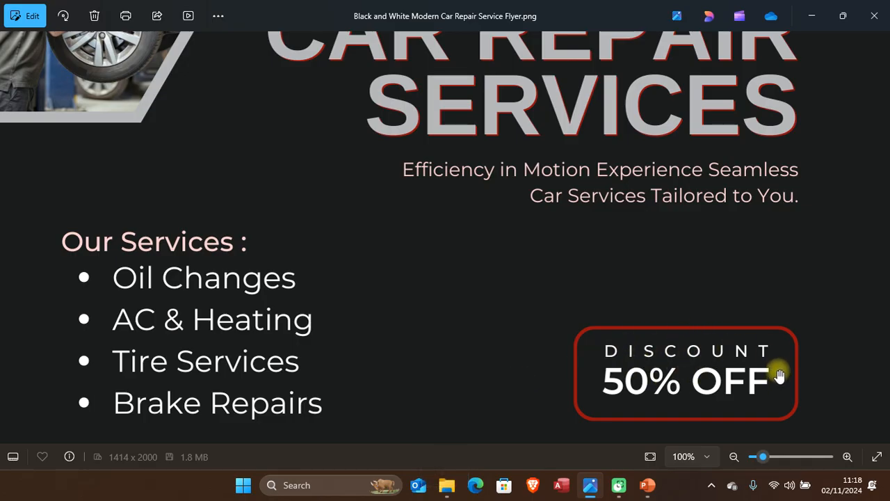
{"action": "scroll", "coordinate": [779, 375], "scroll_direction": "down", "scroll_amount": 2}
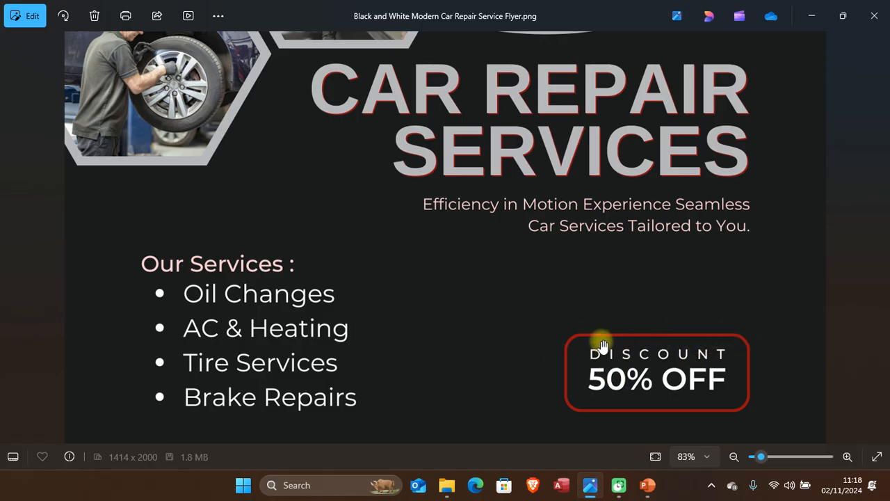
{"action": "key", "text": "alt+Tab"}
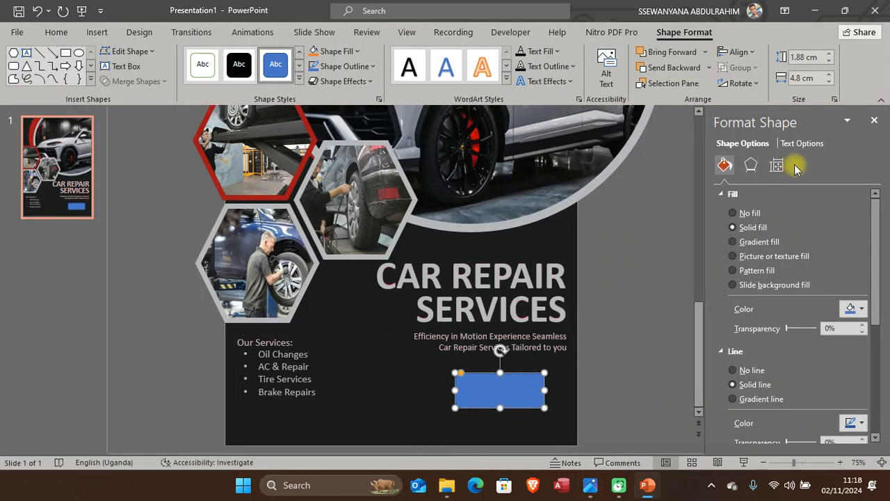
{"action": "left_click", "coordinate": [733, 213]}
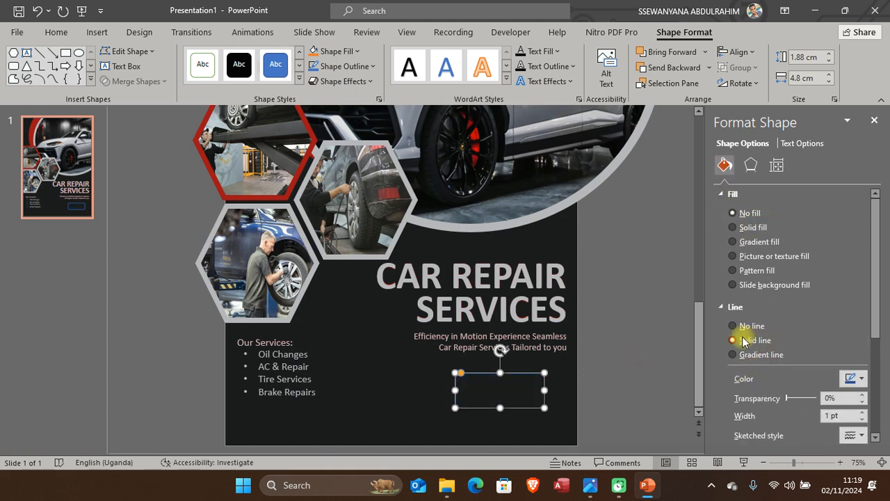
{"action": "scroll", "coordinate": [772, 306], "scroll_direction": "down", "scroll_amount": 3}
{"action": "left_click", "coordinate": [862, 286]}
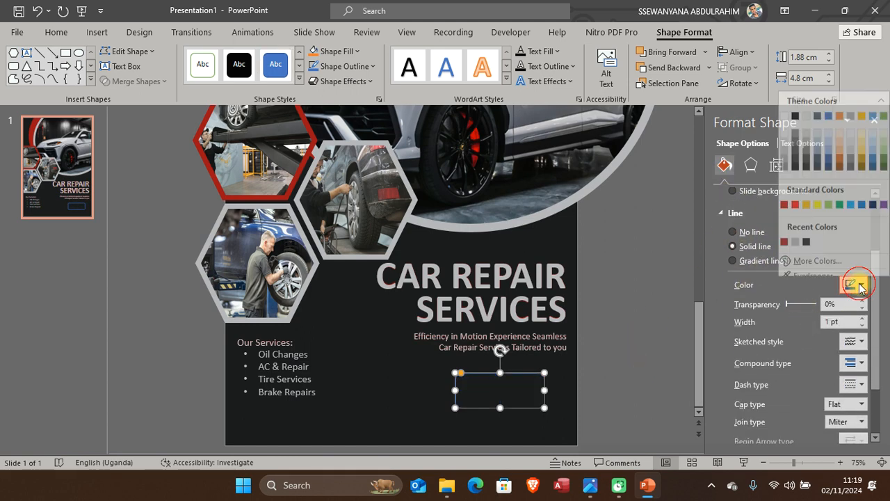
{"action": "left_click", "coordinate": [783, 238]}
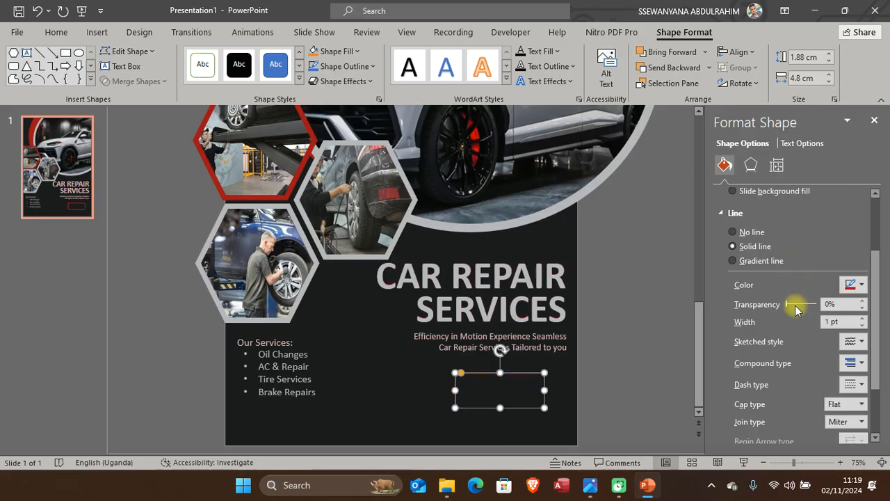
{"action": "left_click", "coordinate": [841, 322]}
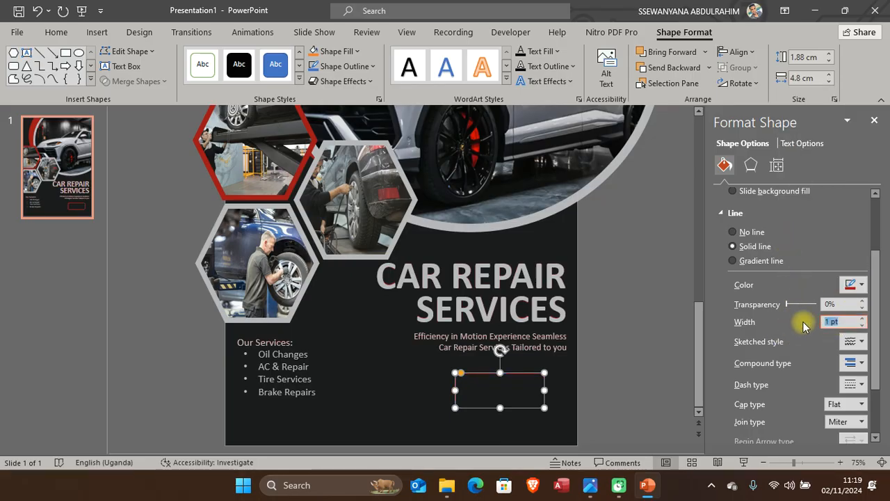
{"action": "left_click", "coordinate": [639, 369]}
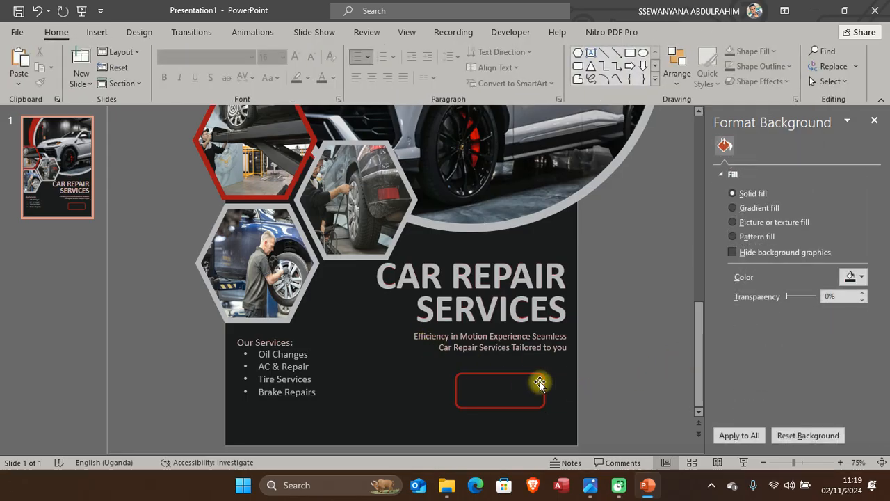
Step: Check the badge wording in Photos, return to PowerPoint, and enter the centred text "DISCOUNT" in the red rounded rectangle
{"action": "key", "text": "alt+Tab"}
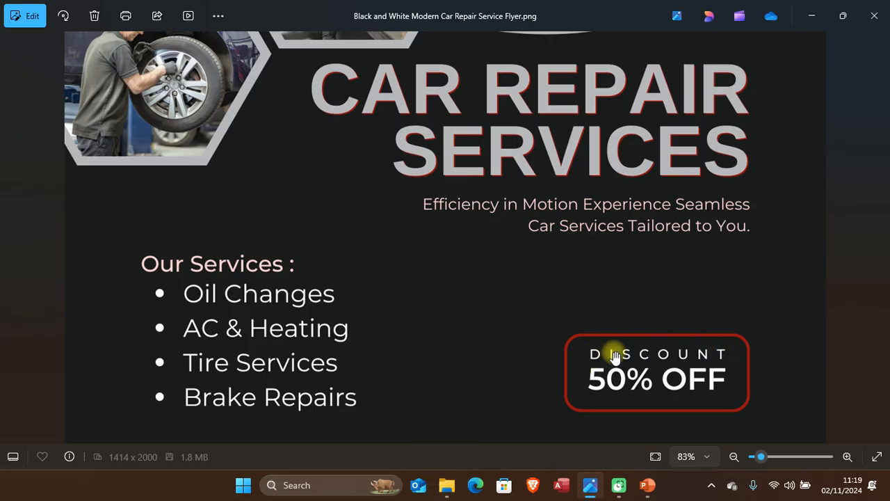
{"action": "key", "text": "alt+Tab"}
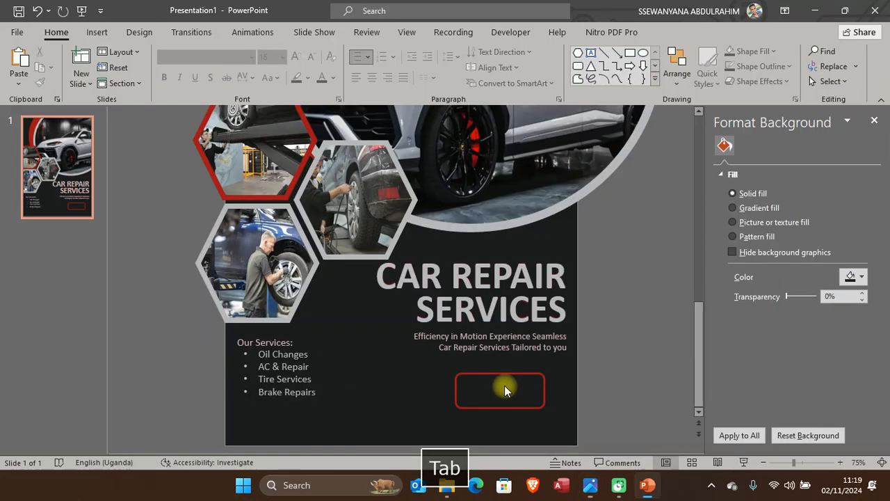
{"action": "left_click", "coordinate": [510, 376]}
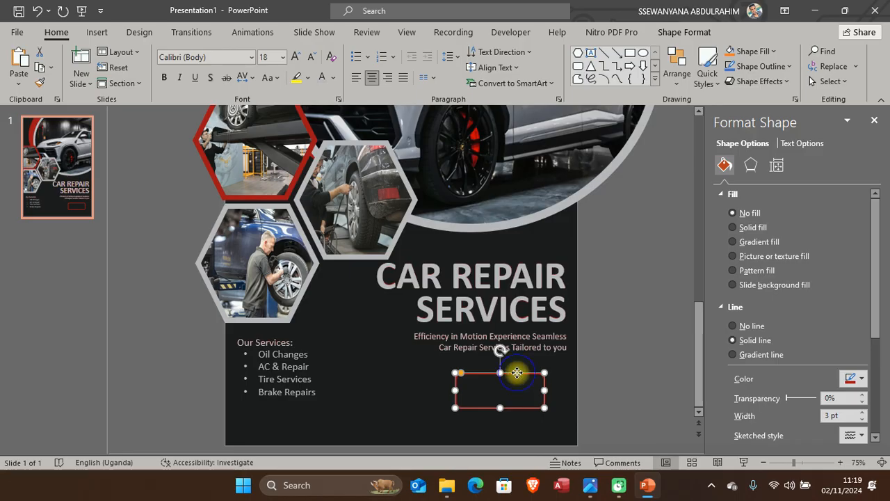
{"action": "right_click", "coordinate": [517, 373]}
{"action": "left_click", "coordinate": [549, 111]}
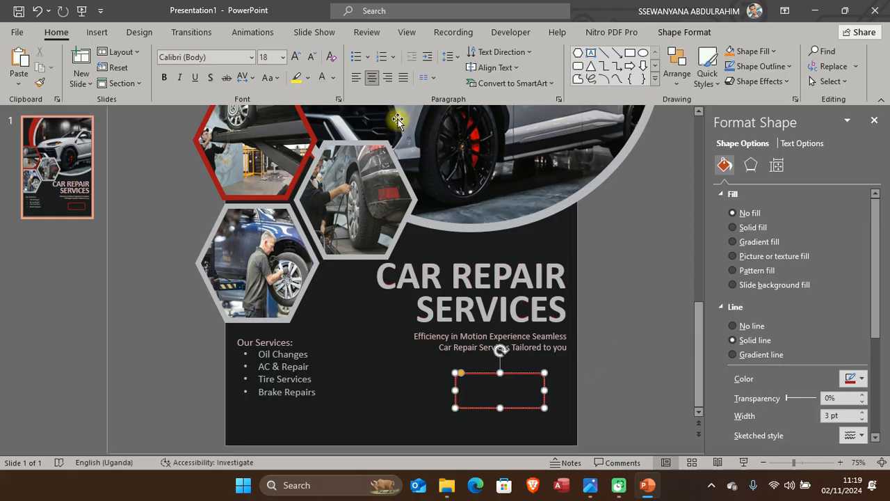
{"action": "left_click", "coordinate": [355, 79]}
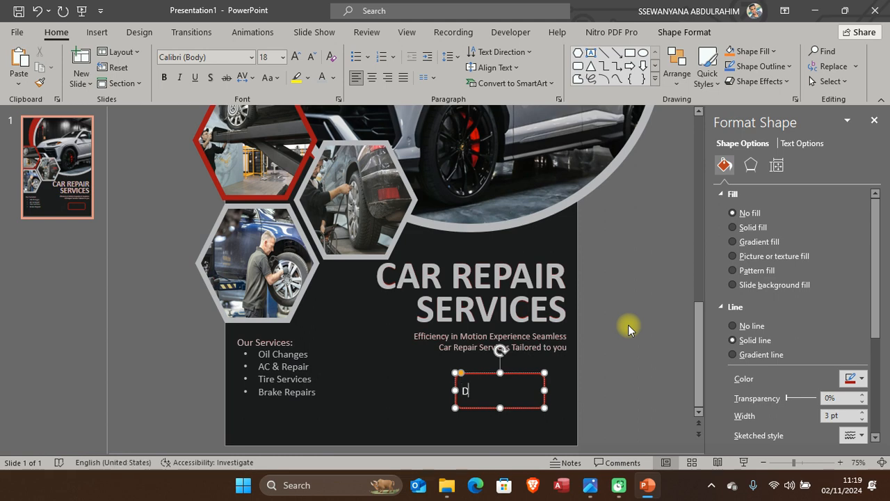
{"action": "type", "text": "DISCOUNT"}
{"action": "key", "text": "alt+Tab"}
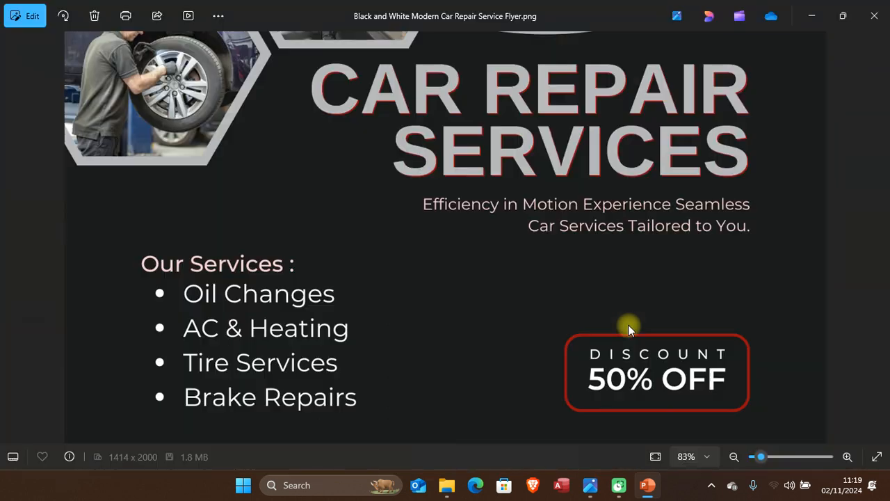
{"action": "key", "text": "alt+Tab"}
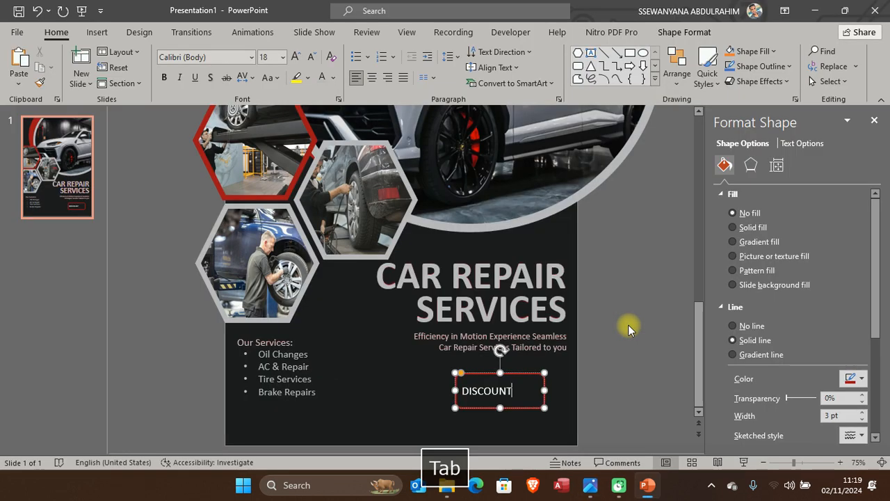
{"action": "type", "text": "T"}
{"action": "left_click", "coordinate": [370, 77]}
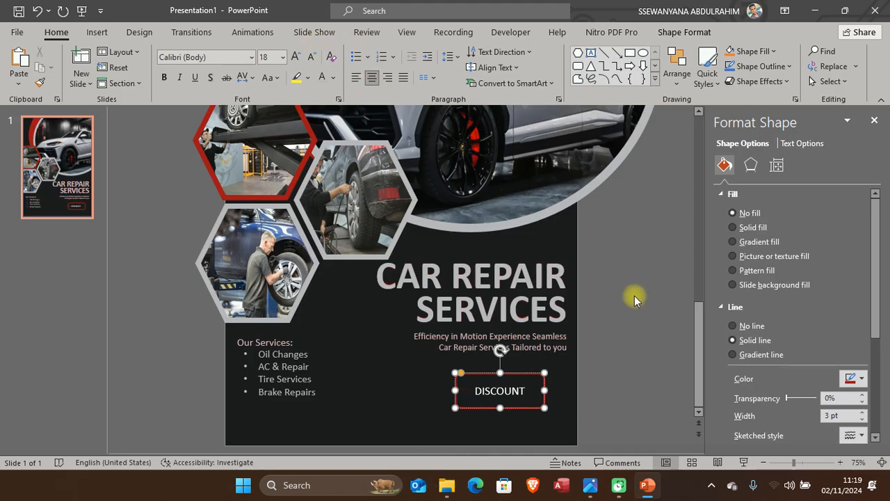
Step: Check the flyer in Photos again, return to PowerPoint, and add a second line "50% OFF" under "DISCOUNT" in the badge
{"action": "key", "text": "alt+Tab"}
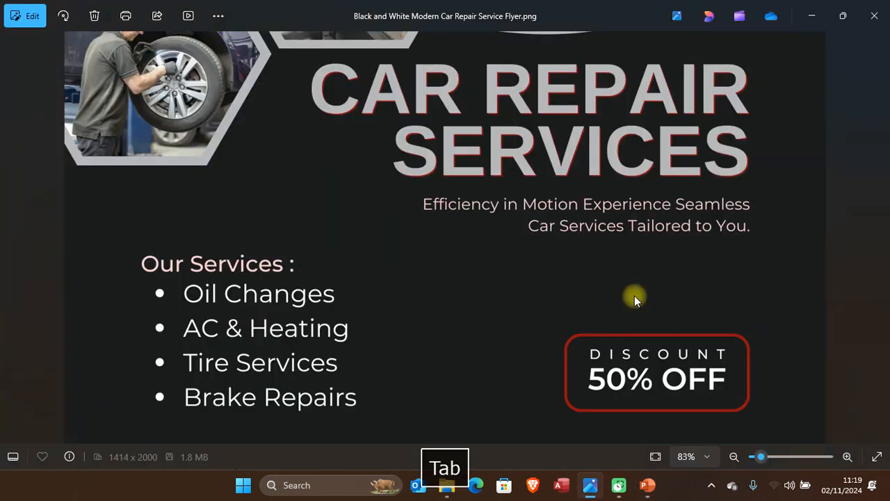
{"action": "key", "text": "alt+Tab"}
{"action": "type", "text": "50"}
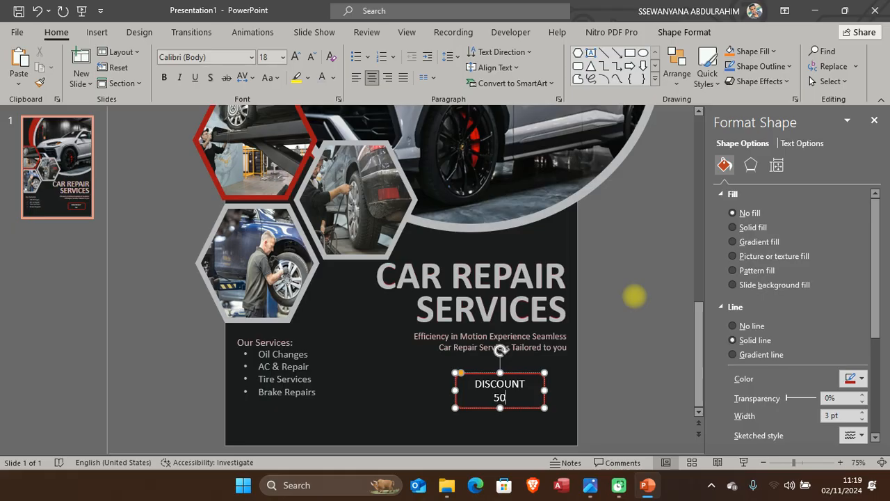
{"action": "type", "text": "% OFF"}
Step: Compare the badge with the flyer in Photos, return to PowerPoint, and make "50% OFF" bold at 32 pt
{"action": "key", "text": "alt+Tab"}
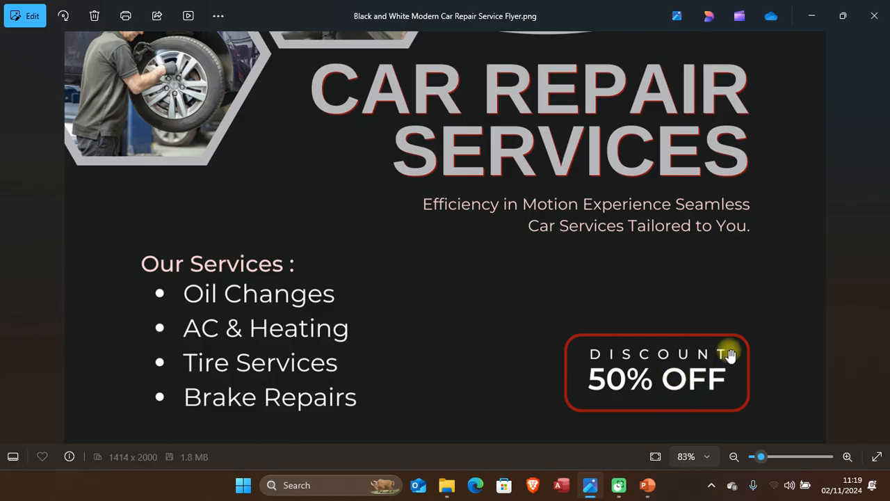
{"action": "key", "text": "alt+Tab"}
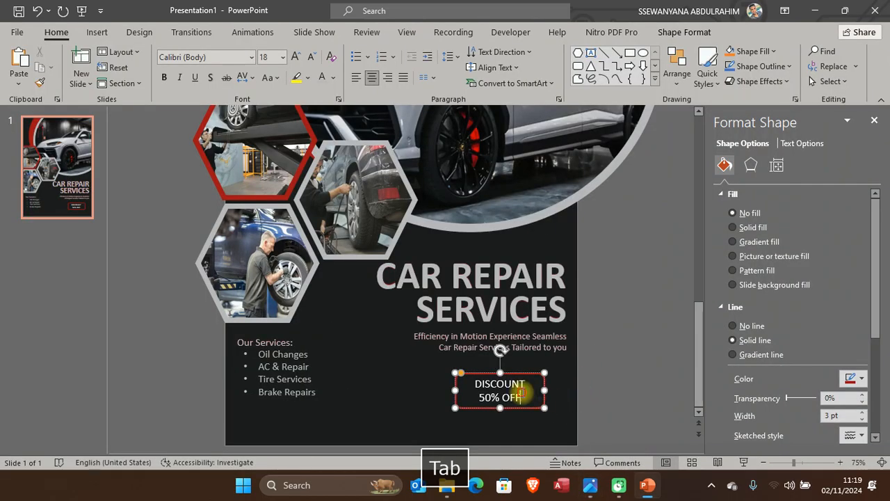
{"action": "left_click_drag", "start_coordinate": [521, 394], "coordinate": [477, 397]}
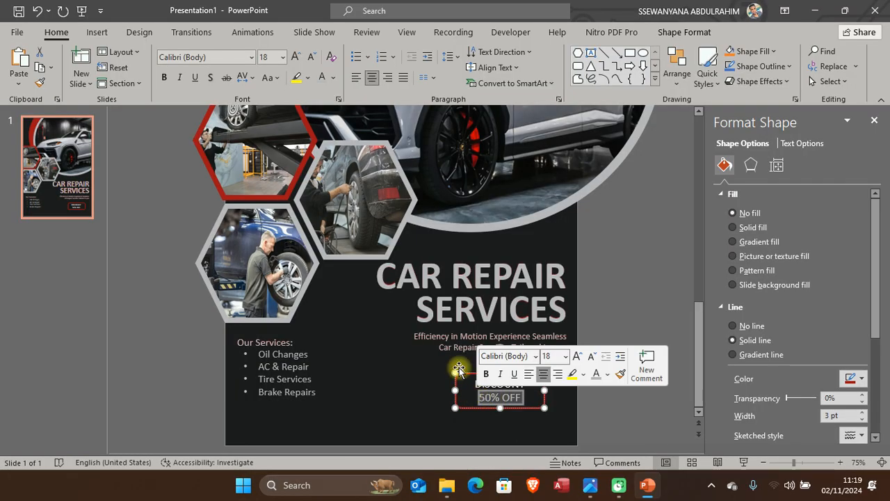
{"action": "left_click", "coordinate": [298, 57]}
{"action": "left_click", "coordinate": [297, 58]}
{"action": "left_click", "coordinate": [297, 57]}
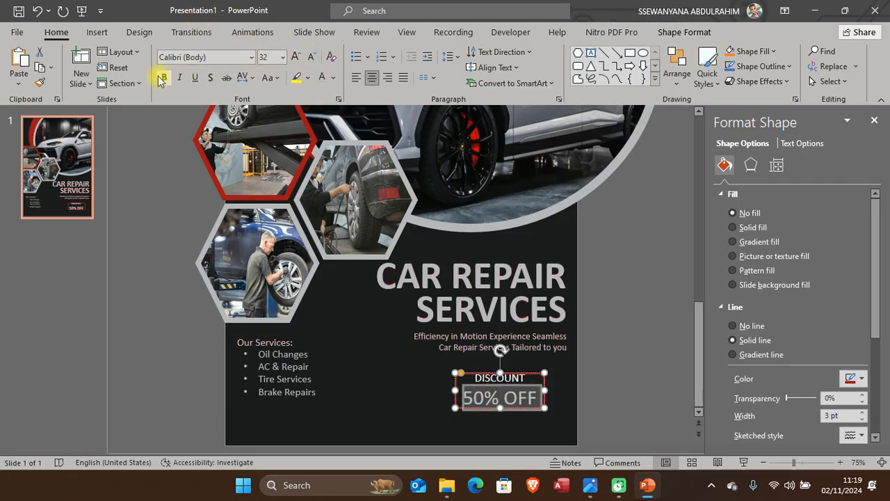
Step: Check the letter spacing in Photos, return to PowerPoint, and give the word "DISCOUNT" Very Loose character spacing
{"action": "scroll", "coordinate": [550, 376], "scroll_direction": "up", "scroll_amount": 12}
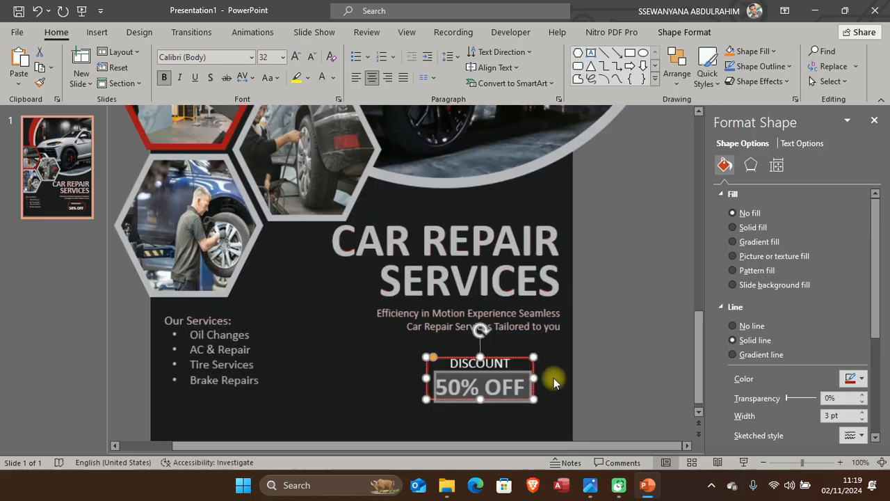
{"action": "left_click", "coordinate": [638, 300]}
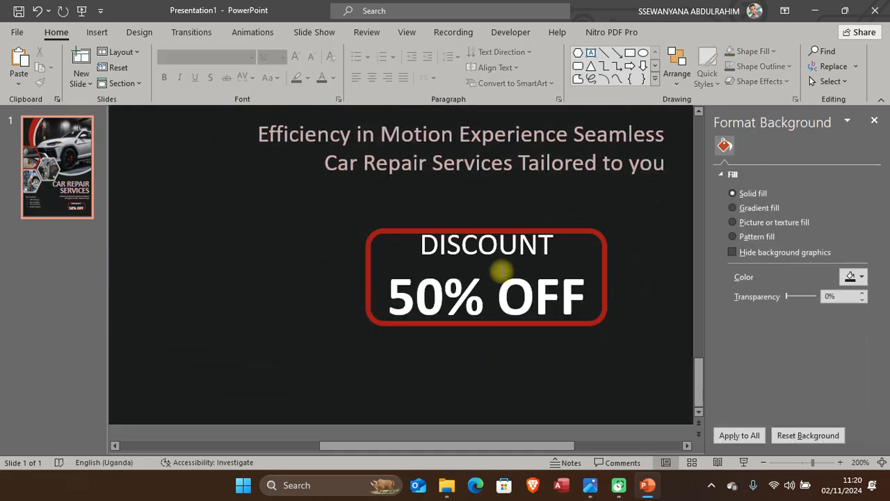
{"action": "left_click", "coordinate": [550, 255]}
{"action": "key", "text": "alt+Tab"}
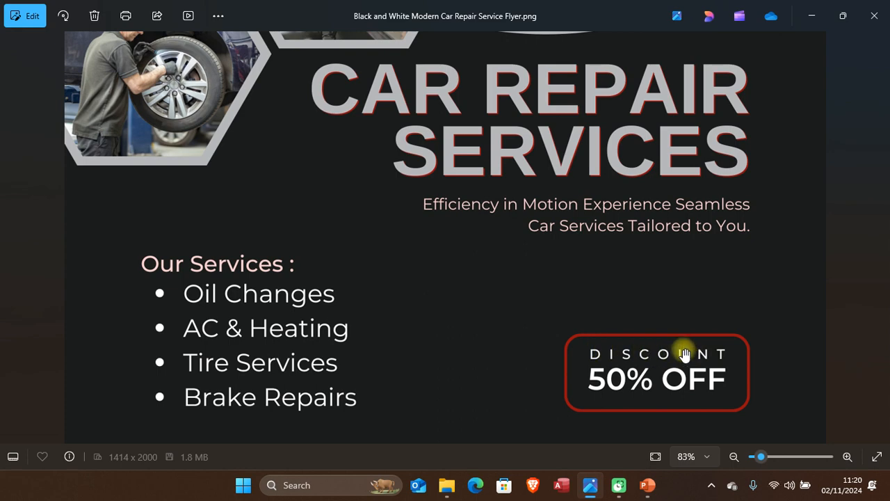
{"action": "key", "text": "alt+Tab"}
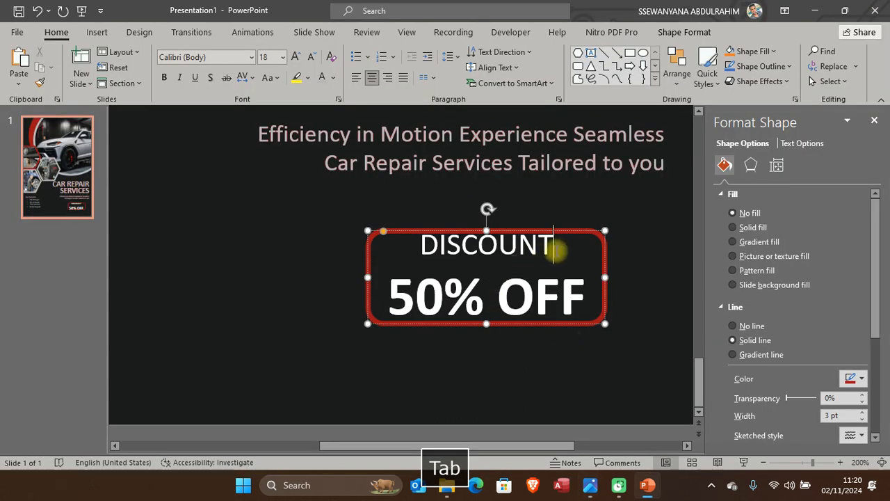
{"action": "double_click", "coordinate": [486, 246]}
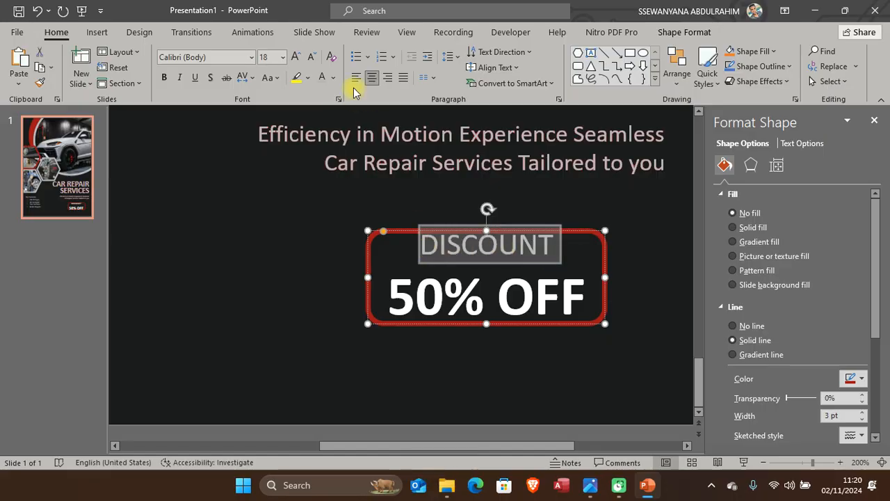
{"action": "left_click", "coordinate": [247, 80]}
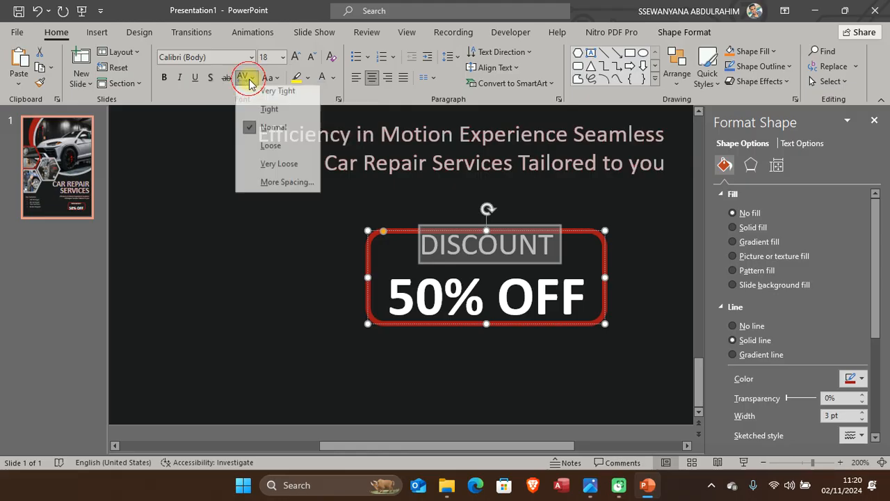
{"action": "left_click", "coordinate": [268, 169]}
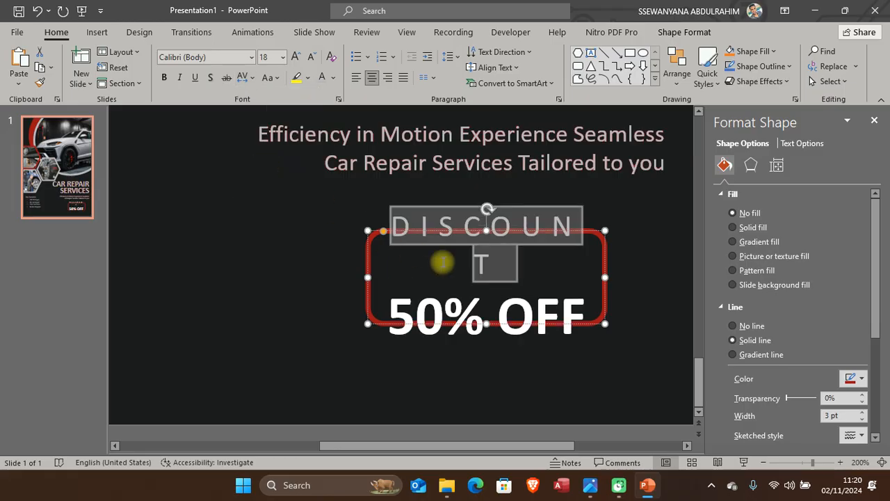
Step: Widen the badge rectangle to the right until "DISCOUNT" fits on one line, and extend its upper edge slightly upward
{"action": "left_click_drag", "start_coordinate": [605, 278], "coordinate": [625, 279]}
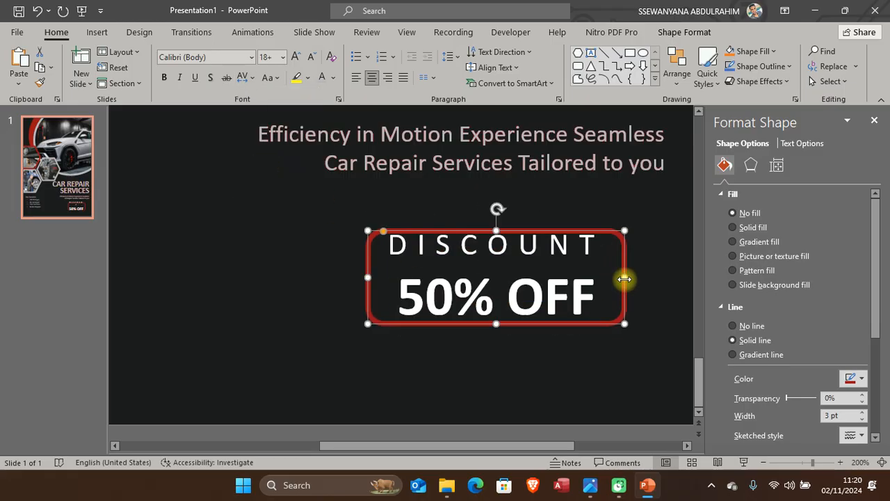
{"action": "left_click_drag", "start_coordinate": [497, 232], "coordinate": [497, 219]}
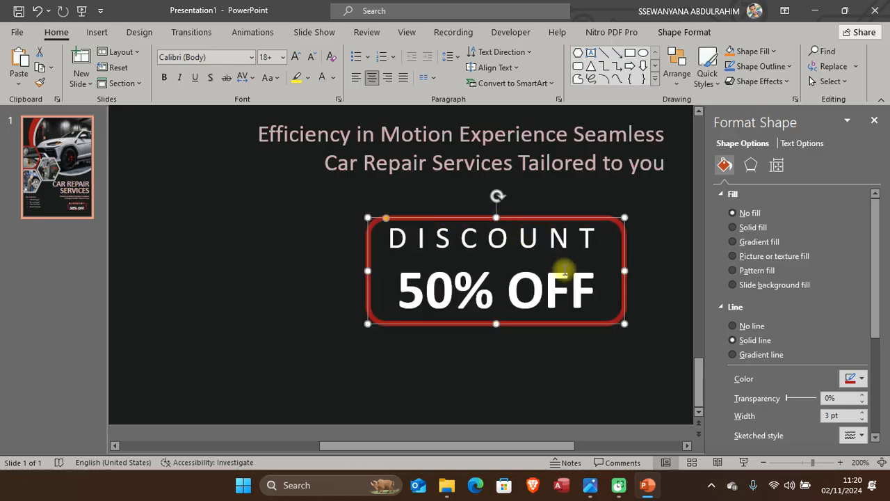
{"action": "left_click", "coordinate": [638, 267]}
Step: Set the badge's "50% OFF" text to 34 pt
{"action": "scroll", "coordinate": [616, 278], "scroll_direction": "down", "scroll_amount": 5, "text": "ctrl"}
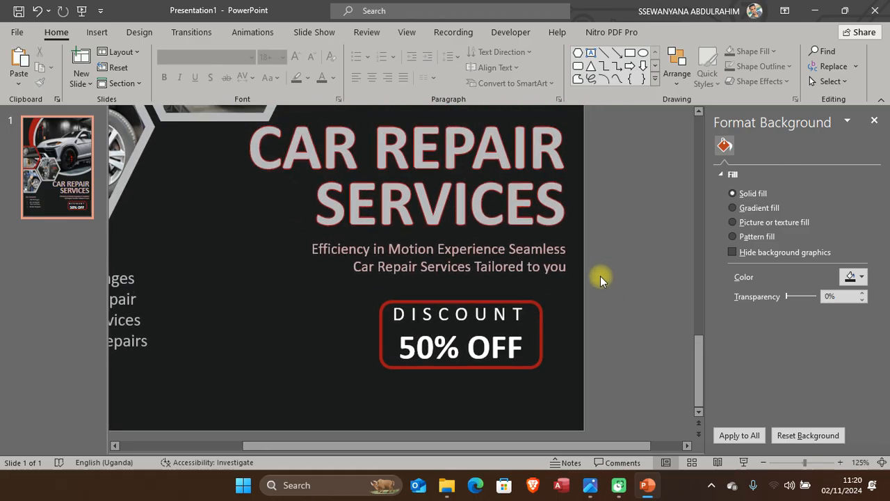
{"action": "left_click", "coordinate": [495, 343]}
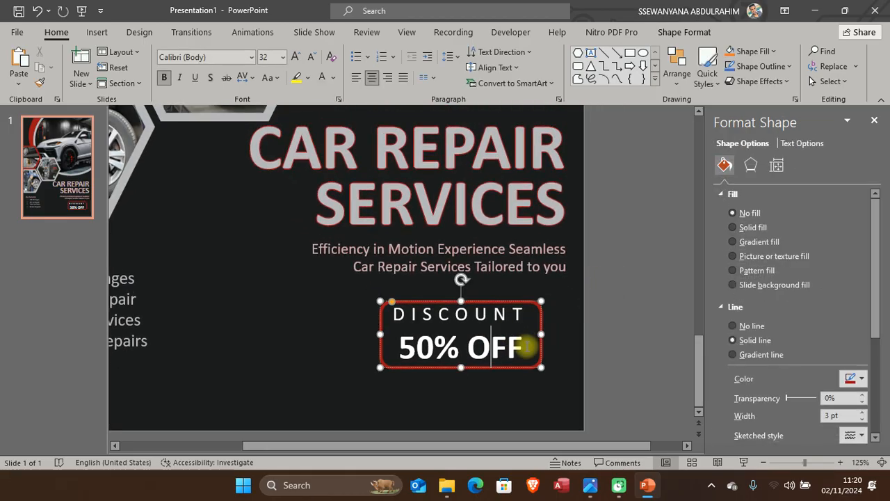
{"action": "left_click_drag", "start_coordinate": [526, 341], "coordinate": [397, 344]}
{"action": "left_click", "coordinate": [297, 57]}
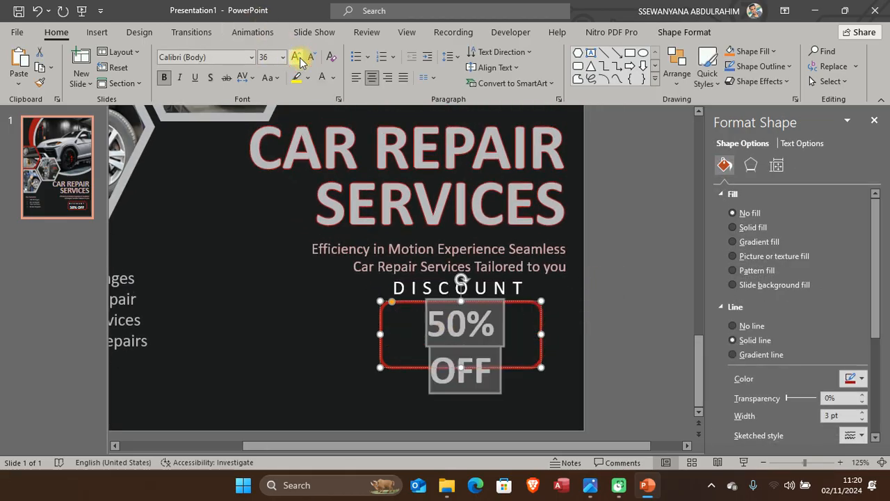
{"action": "left_click", "coordinate": [313, 59]}
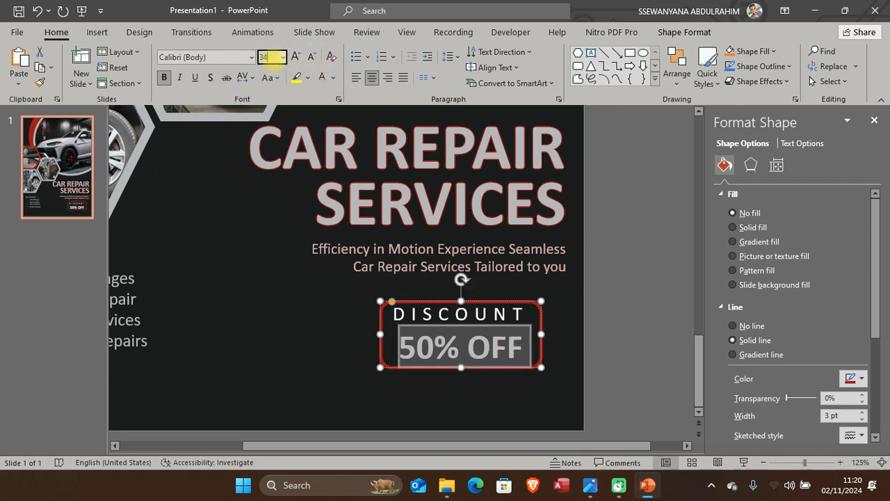
{"action": "key", "text": "Return"}
{"action": "left_click", "coordinate": [599, 342]}
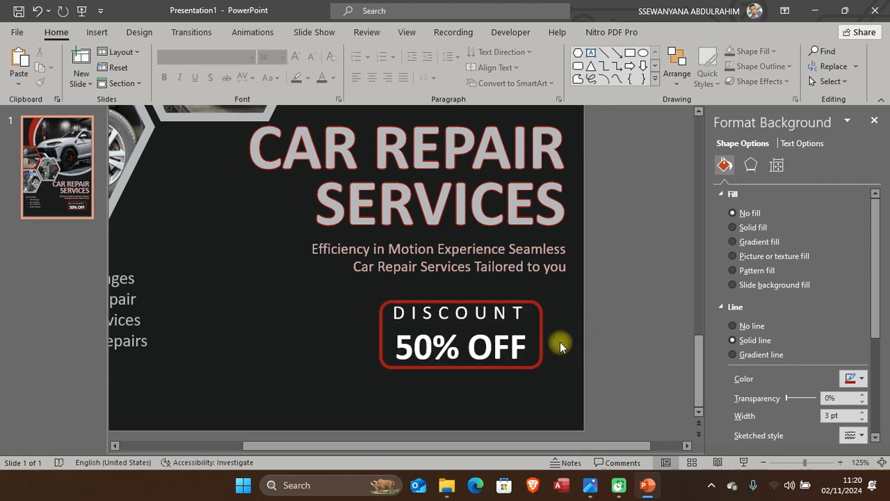
Step: Enlarge the discount badge rectangle slightly upward and to the right around its text
{"action": "left_click", "coordinate": [527, 303]}
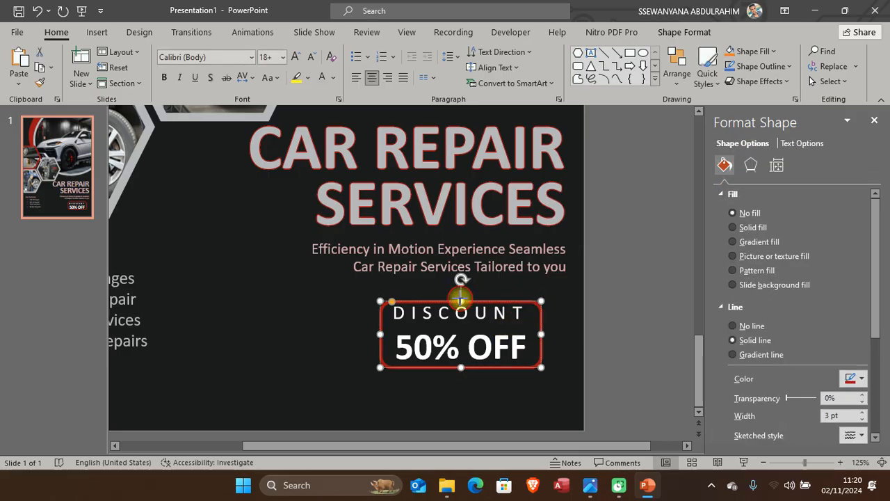
{"action": "left_click_drag", "start_coordinate": [541, 331], "coordinate": [540, 334]}
{"action": "left_click", "coordinate": [616, 328]}
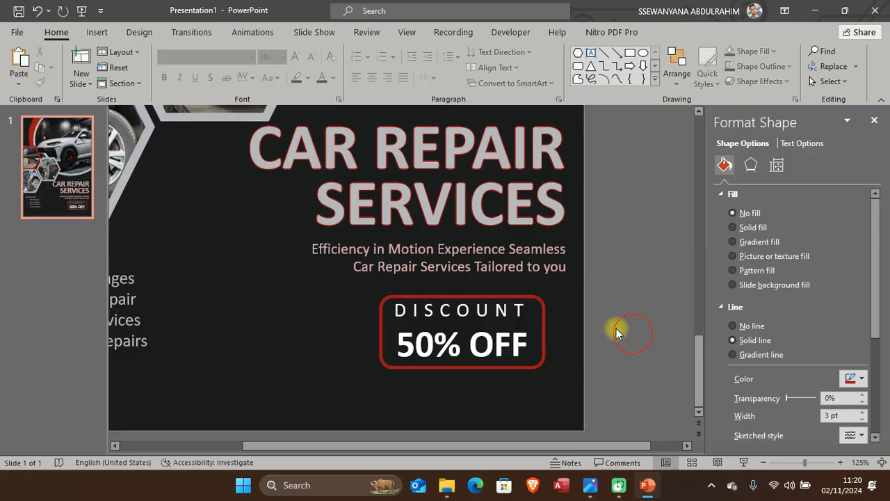
Step: Compare the badge's position with the whole flyer in Photos, return to PowerPoint, and move the badge slightly down below the tagline
{"action": "scroll", "coordinate": [523, 298], "scroll_direction": "down", "scroll_amount": 5, "text": "ctrl"}
{"action": "scroll", "coordinate": [591, 358], "scroll_direction": "down", "scroll_amount": 3}
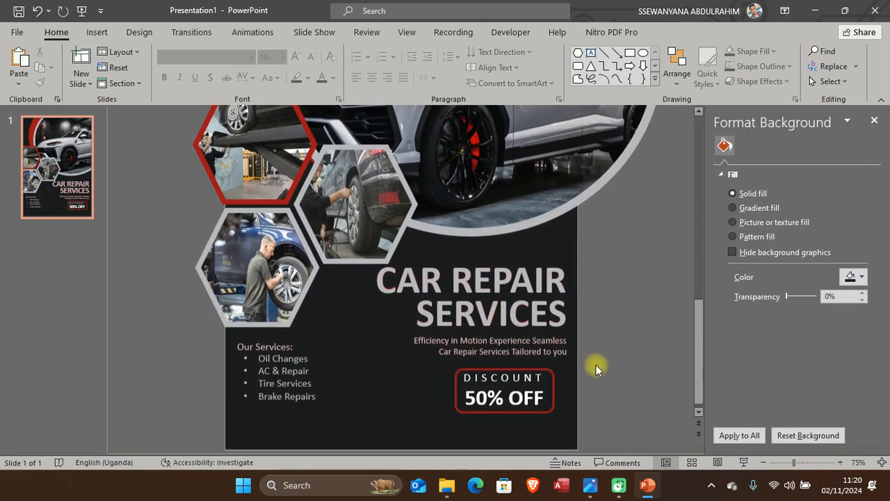
{"action": "key", "text": "alt+Tab"}
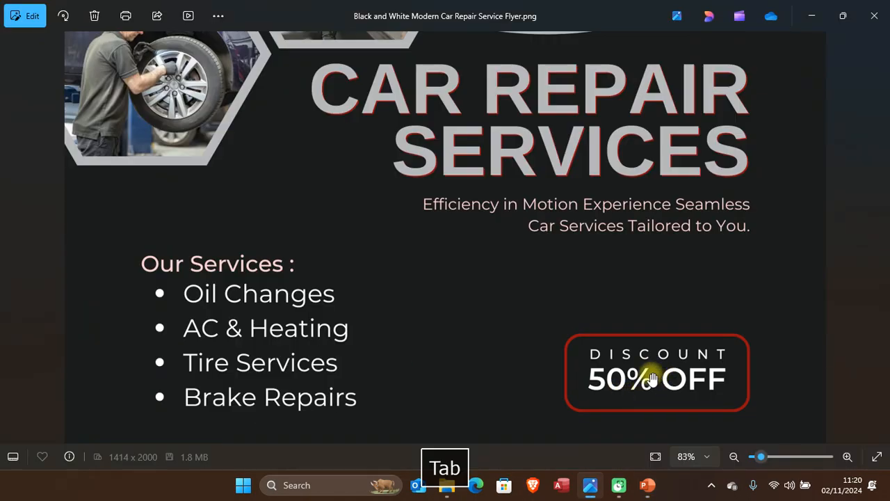
{"action": "scroll", "coordinate": [611, 365], "scroll_direction": "down", "scroll_amount": 5}
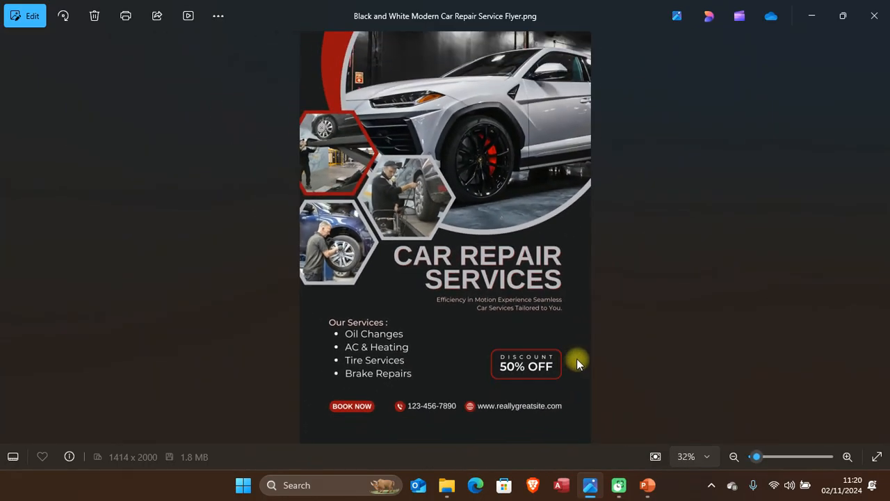
{"action": "key", "text": "alt+Tab"}
{"action": "left_click", "coordinate": [534, 410]}
{"action": "left_click_drag", "start_coordinate": [528, 407], "coordinate": [522, 421]}
{"action": "key", "text": "alt+Tab"}
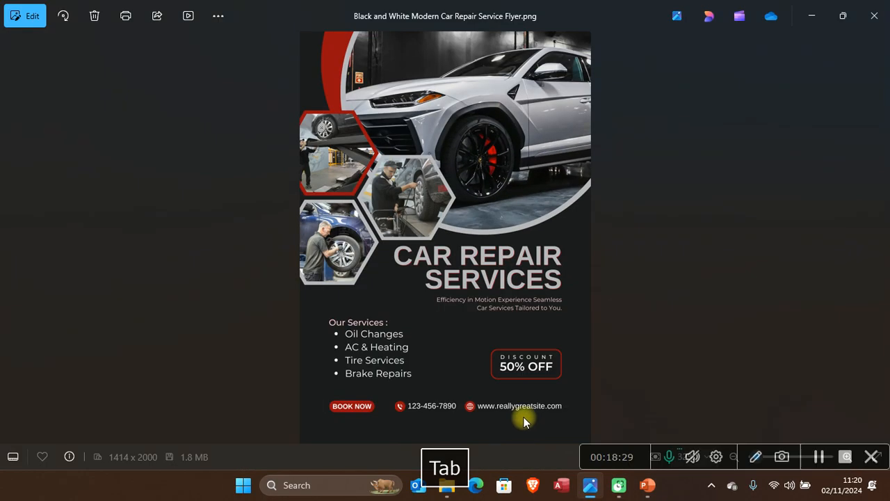
{"action": "key", "text": "alt+Tab"}
{"action": "left_click_drag", "start_coordinate": [518, 424], "coordinate": [518, 416]}
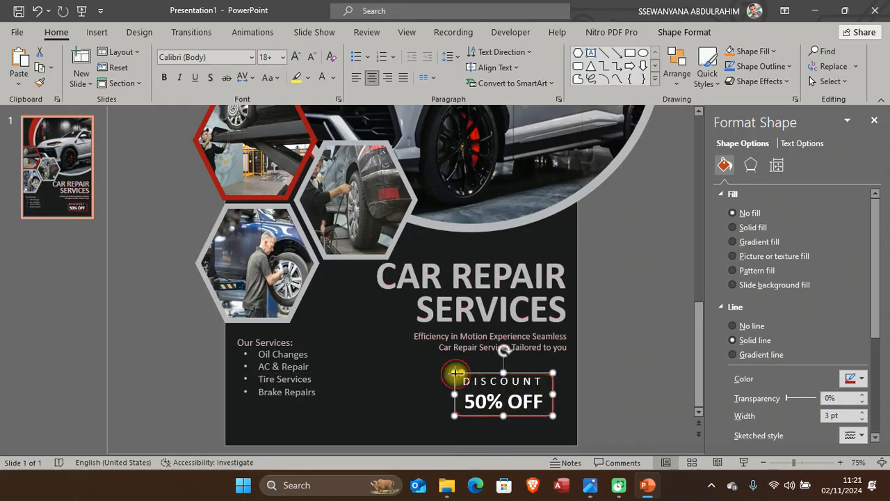
Step: Shrink the discount badge rectangle slightly from its upper-left corner, and set "50% OFF" to 32 pt and "DISCOUNT" to 16 pt
{"action": "left_click_drag", "start_coordinate": [455, 374], "coordinate": [462, 378]}
{"action": "triple_click", "coordinate": [513, 391]}
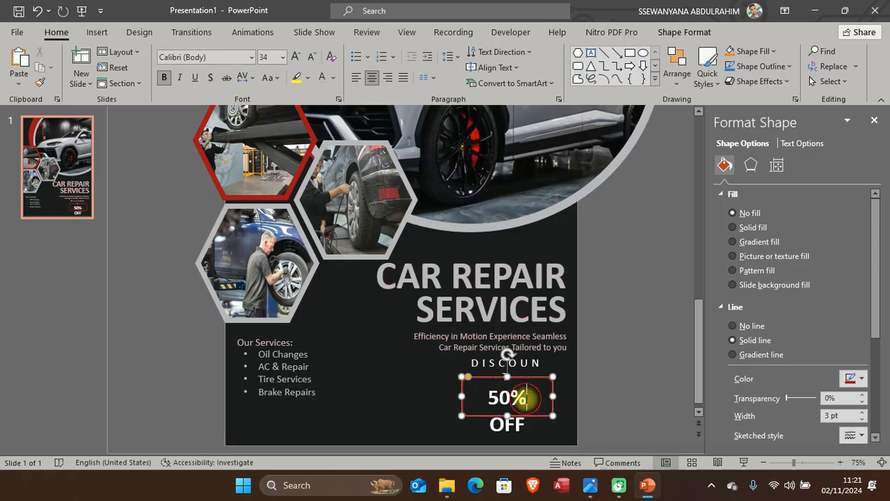
{"action": "left_click", "coordinate": [313, 59]}
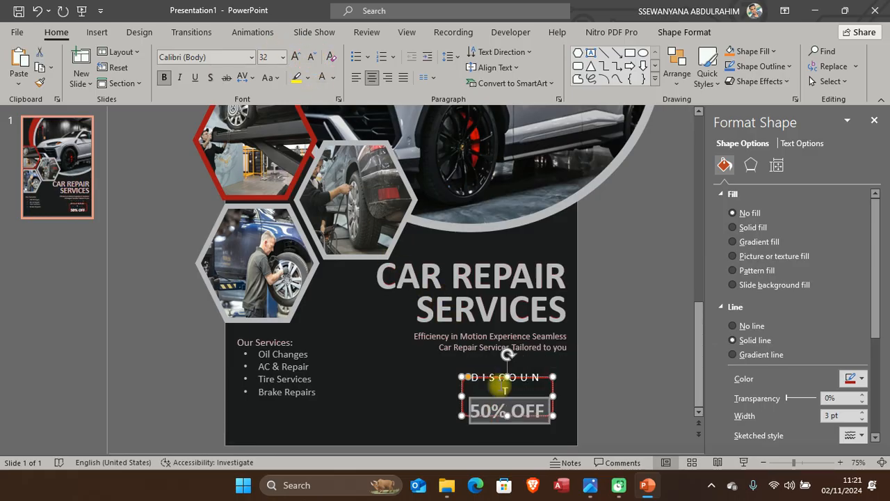
{"action": "triple_click", "coordinate": [505, 391]}
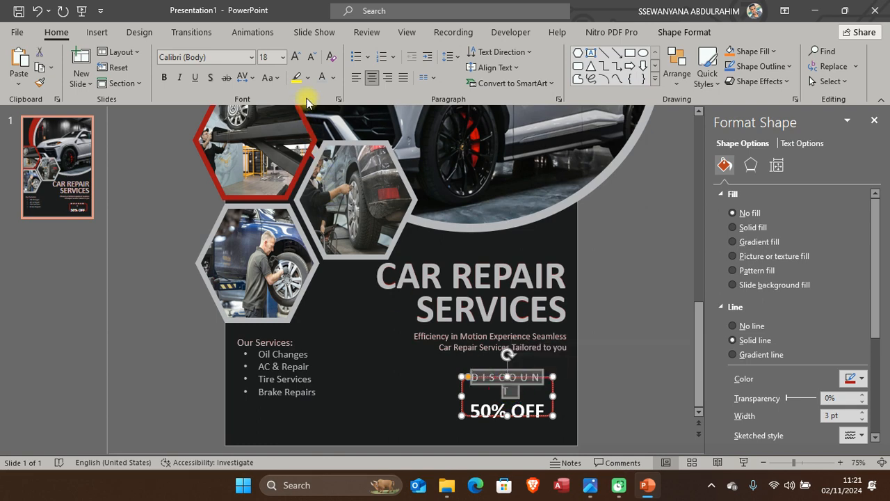
{"action": "left_click", "coordinate": [313, 58]}
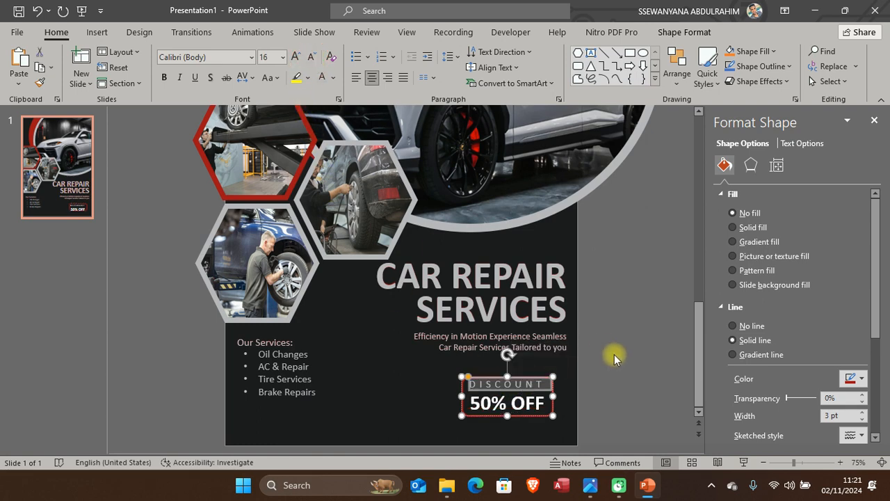
Step: Move the discount badge slightly up and to the left, closer beneath the tagline
{"action": "left_click", "coordinate": [572, 394]}
{"action": "left_click", "coordinate": [551, 403]}
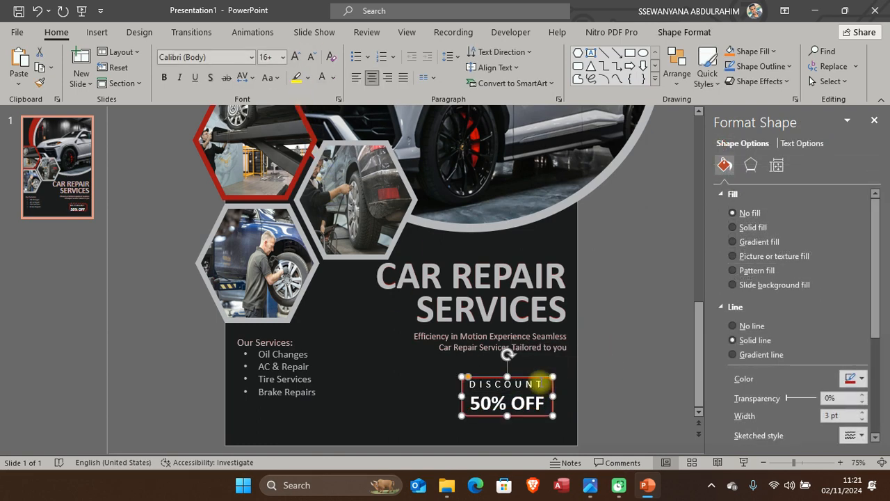
{"action": "left_click_drag", "start_coordinate": [536, 378], "coordinate": [537, 369]}
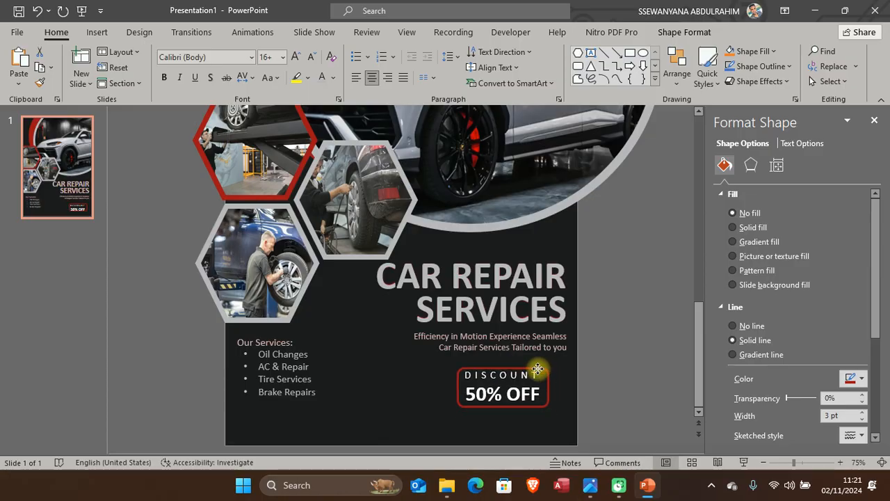
{"action": "left_click", "coordinate": [622, 373]}
Step: Check the "BOOK NOW" button on the flyer in Photos, return to PowerPoint, and draw a small rounded rectangle below the services list
{"action": "key", "text": "alt+Tab"}
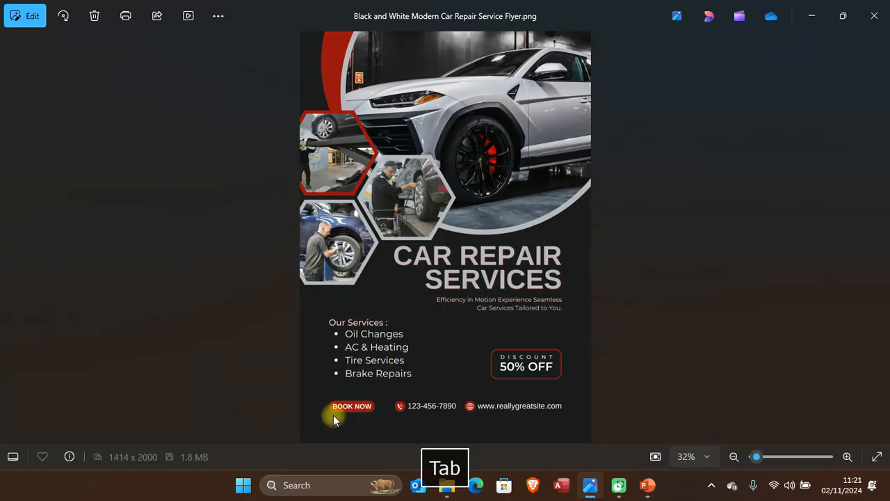
{"action": "scroll", "coordinate": [341, 403], "scroll_direction": "up", "scroll_amount": 4}
{"action": "scroll", "coordinate": [209, 369], "scroll_direction": "down", "scroll_amount": 2}
{"action": "scroll", "coordinate": [191, 382], "scroll_direction": "up", "scroll_amount": 2}
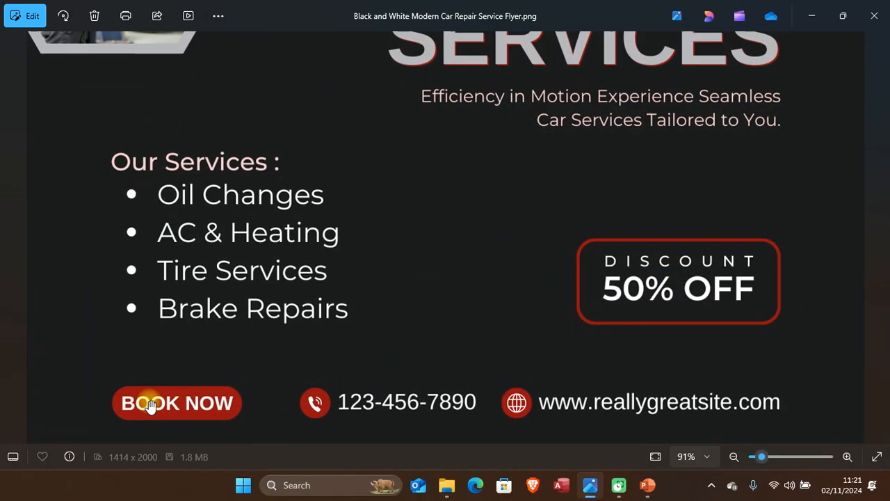
{"action": "key", "text": "alt+Tab"}
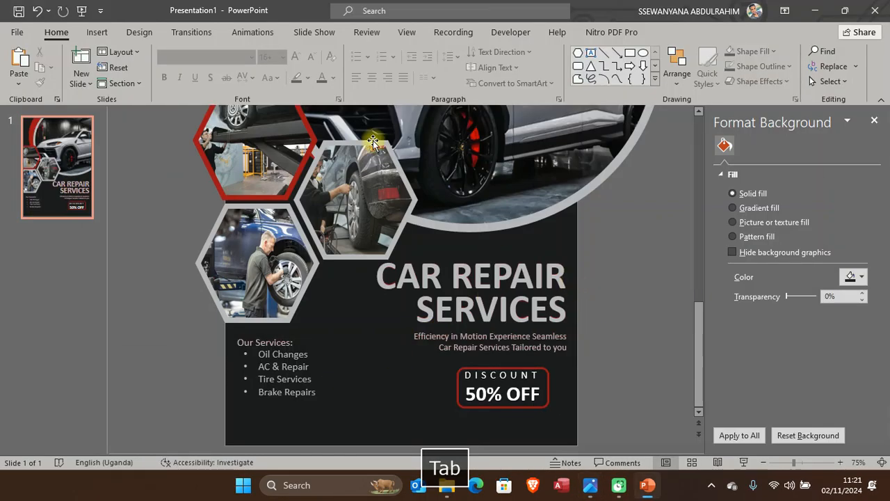
{"action": "key", "text": "alt+Tab"}
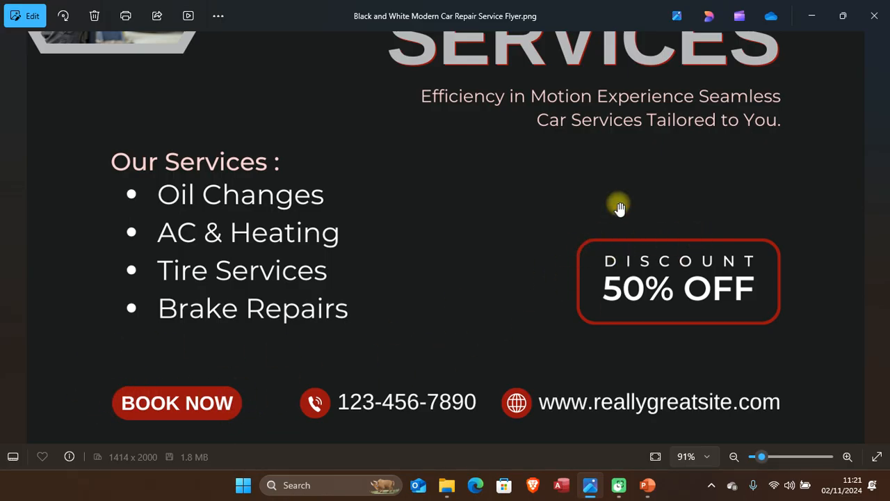
{"action": "key", "text": "alt+Tab"}
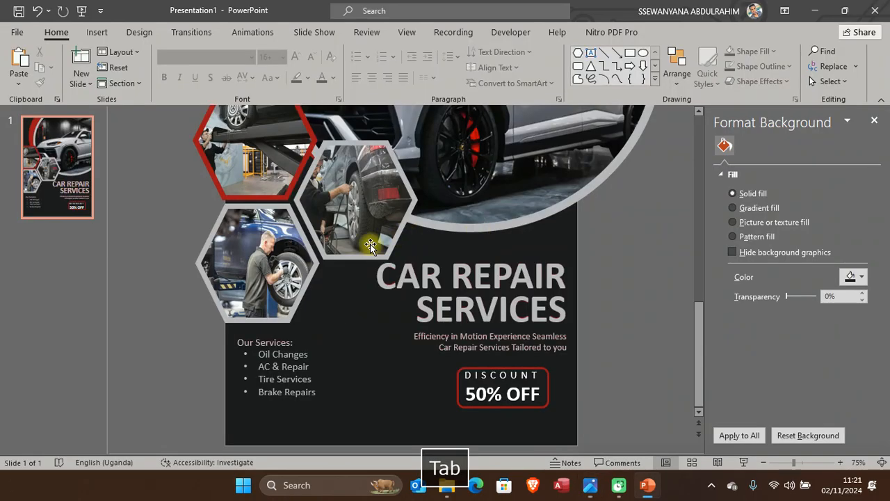
{"action": "left_click", "coordinate": [90, 35]}
{"action": "left_click", "coordinate": [210, 69]}
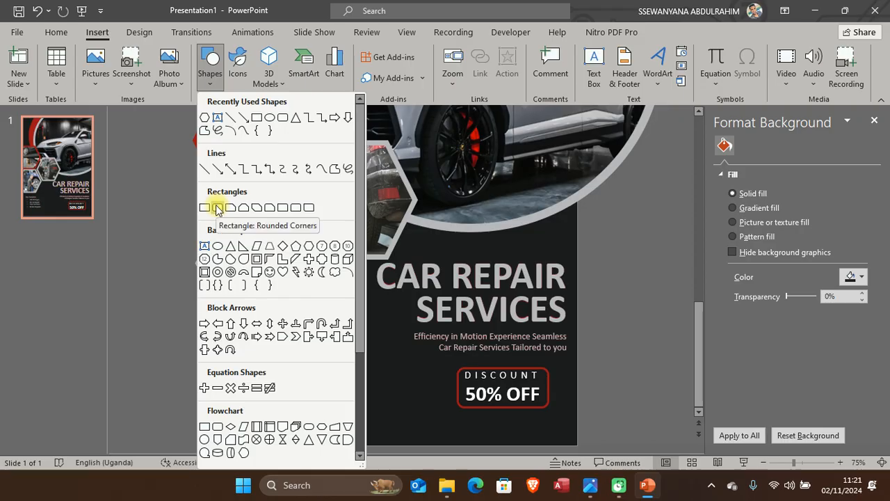
{"action": "left_click", "coordinate": [218, 208]}
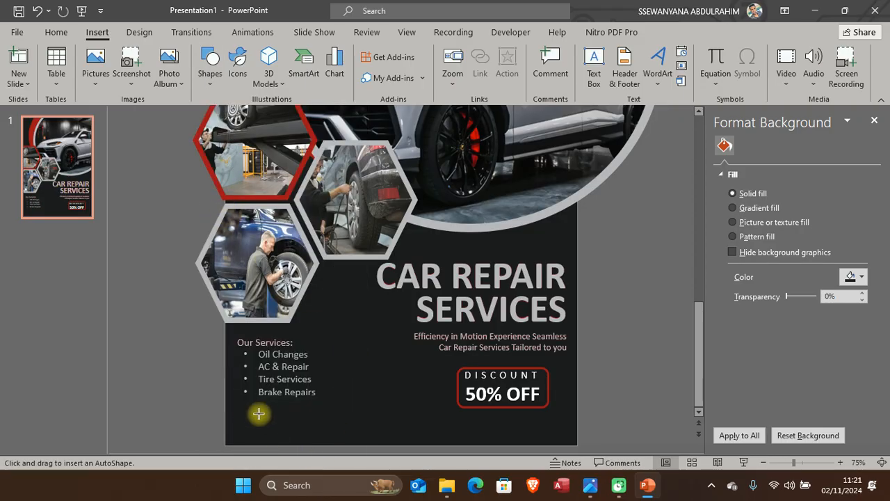
{"action": "left_click_drag", "start_coordinate": [259, 415], "coordinate": [321, 425]}
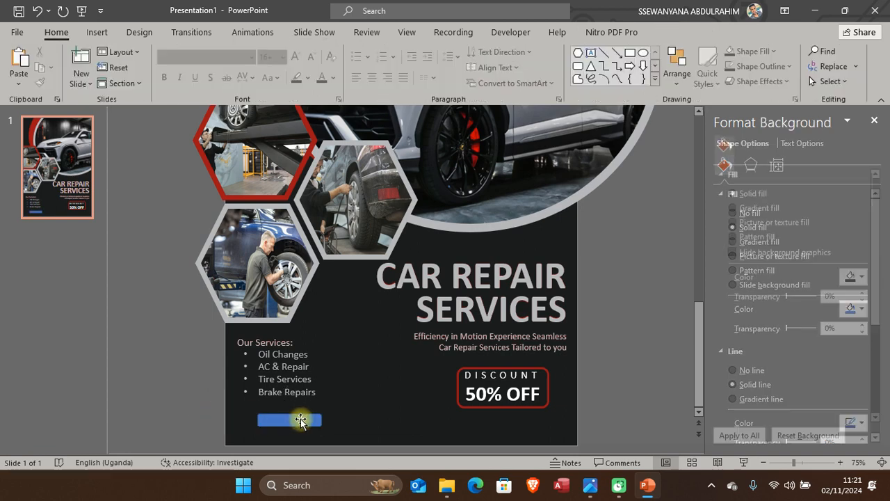
Step: Round the new rectangle's corners fully into a pill shape, matching the "BOOK NOW" button on the flyer in Photos
{"action": "scroll", "coordinate": [278, 420], "scroll_direction": "up", "scroll_amount": 8, "text": "ctrl"}
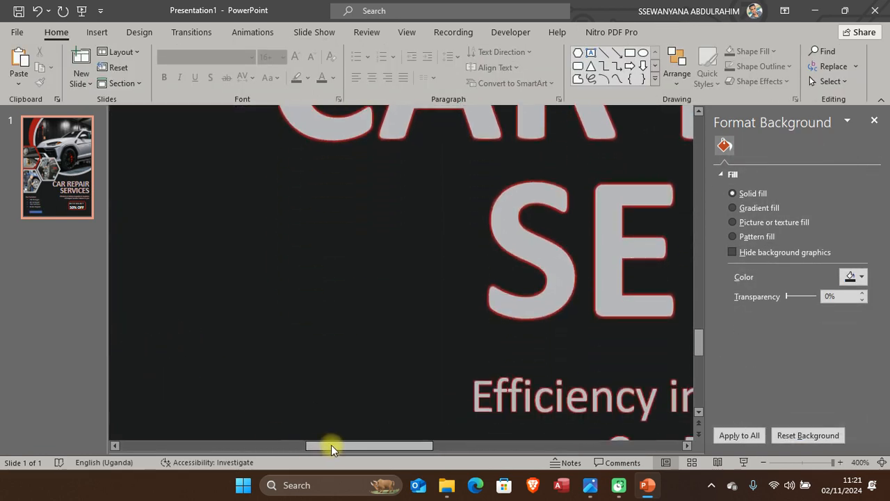
{"action": "left_click_drag", "start_coordinate": [331, 445], "coordinate": [100, 443]}
{"action": "scroll", "coordinate": [276, 375], "scroll_direction": "down", "scroll_amount": 2}
{"action": "scroll", "coordinate": [416, 394], "scroll_direction": "down", "scroll_amount": 6}
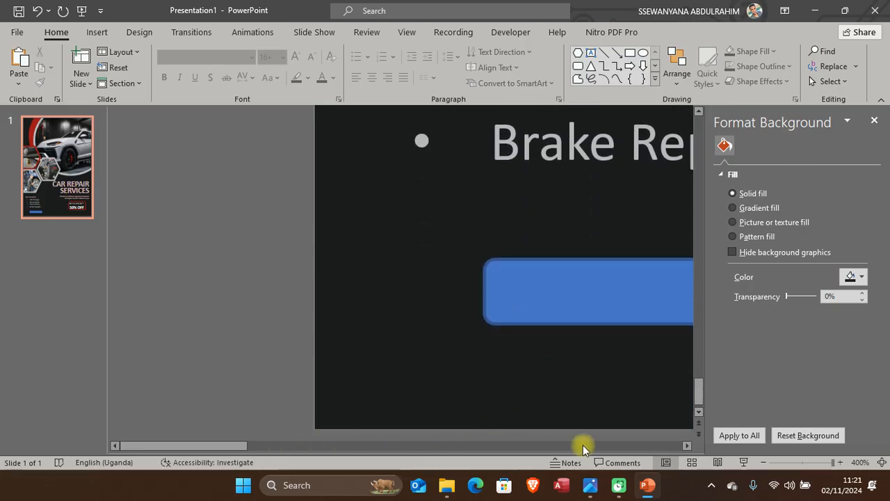
{"action": "left_click", "coordinate": [589, 299]}
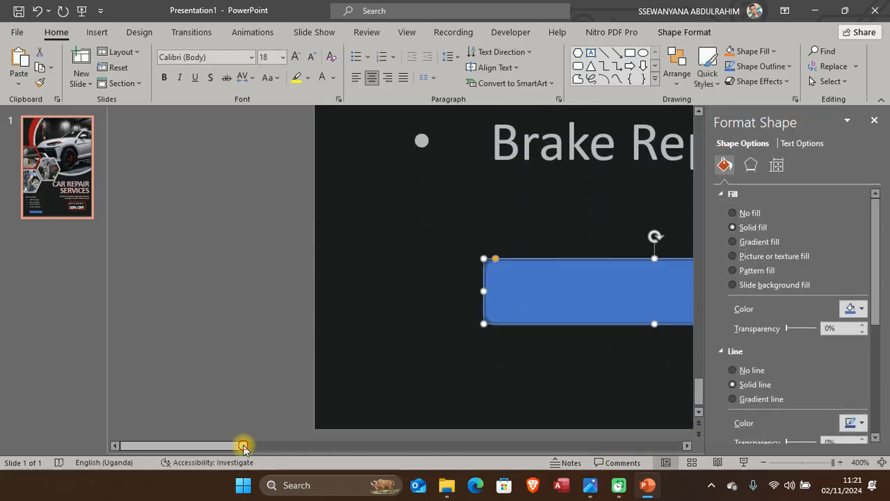
{"action": "mouse_move", "coordinate": [243, 445]}
{"action": "left_mouse_down"}
{"action": "mouse_move", "coordinate": [267, 449]}
{"action": "mouse_move", "coordinate": [234, 453]}
{"action": "left_mouse_up"}
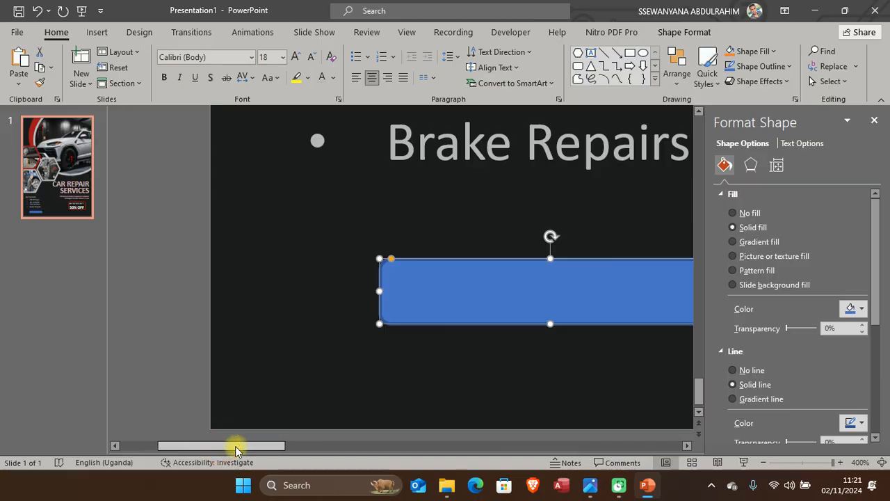
{"action": "left_click", "coordinate": [320, 362]}
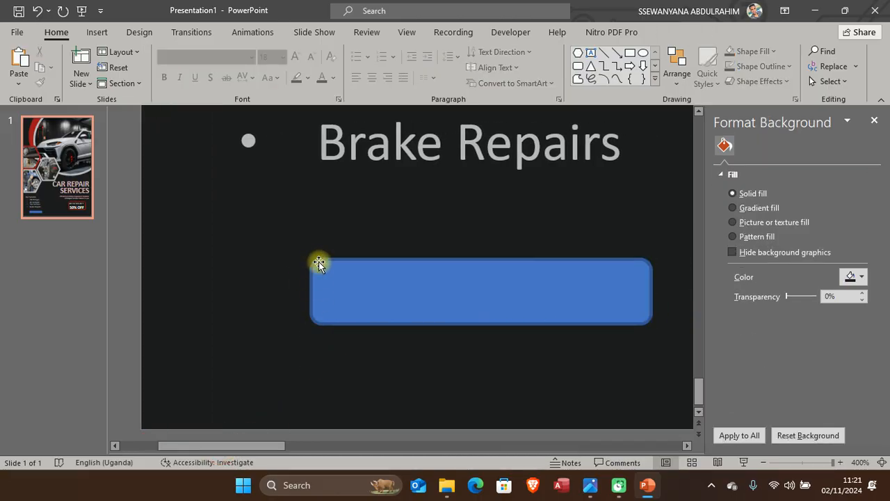
{"action": "key", "text": "alt+Tab"}
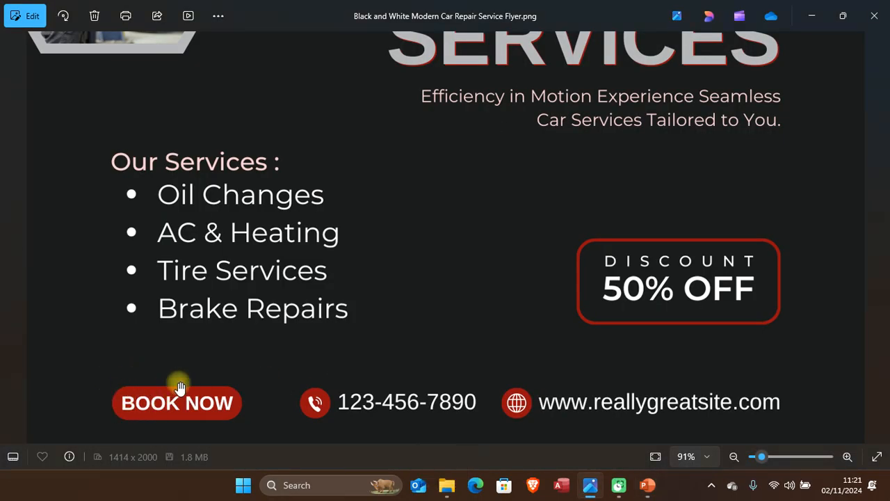
{"action": "key", "text": "alt+Tab"}
{"action": "left_click", "coordinate": [370, 293]}
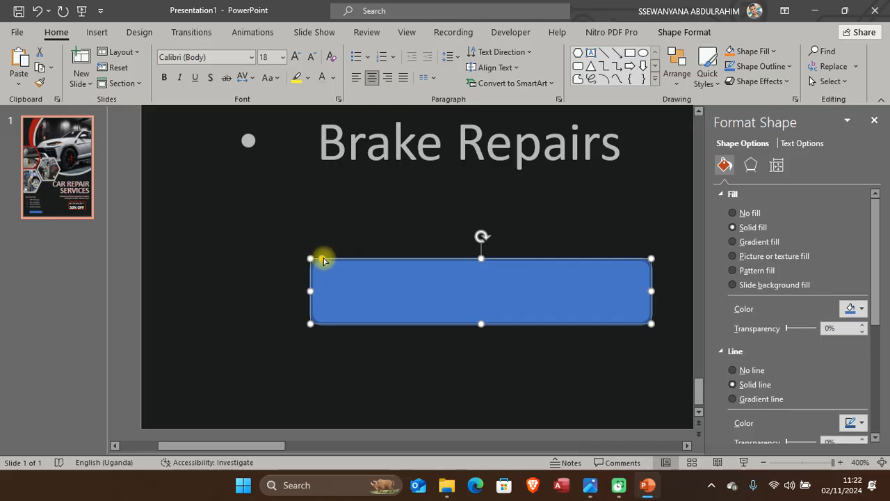
{"action": "left_click_drag", "start_coordinate": [324, 260], "coordinate": [381, 291]}
{"action": "left_click", "coordinate": [354, 350]}
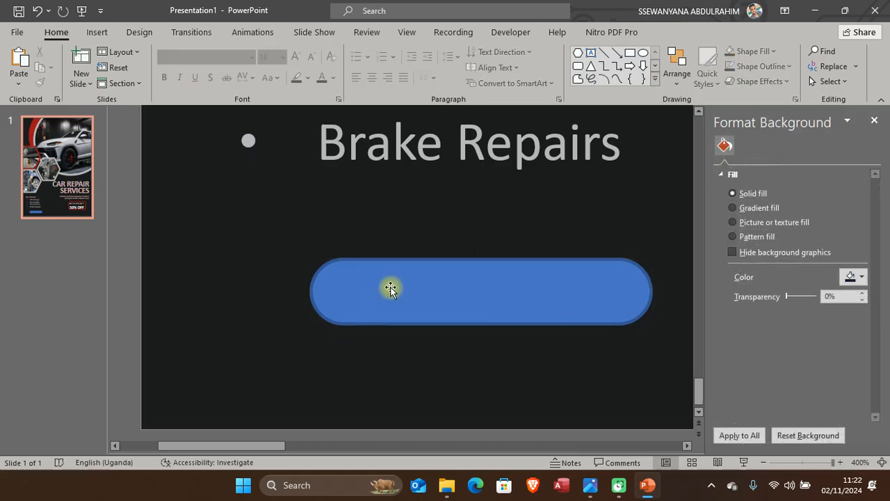
Step: Compare the pill shape with the flyer's button in Photos, return to PowerPoint, and fill the shape with the recently used dark red
{"action": "key", "text": "alt+Tab"}
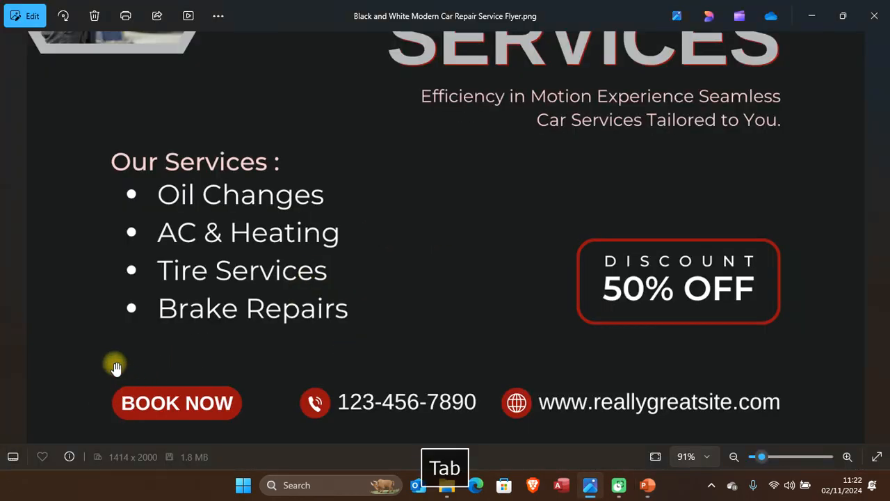
{"action": "key", "text": "alt+Tab"}
{"action": "left_click", "coordinate": [446, 293]}
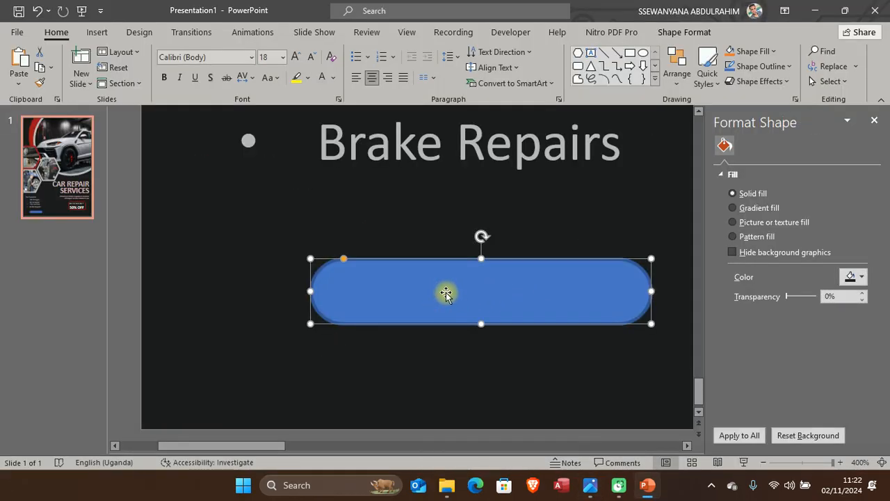
{"action": "key", "text": "alt+Tab"}
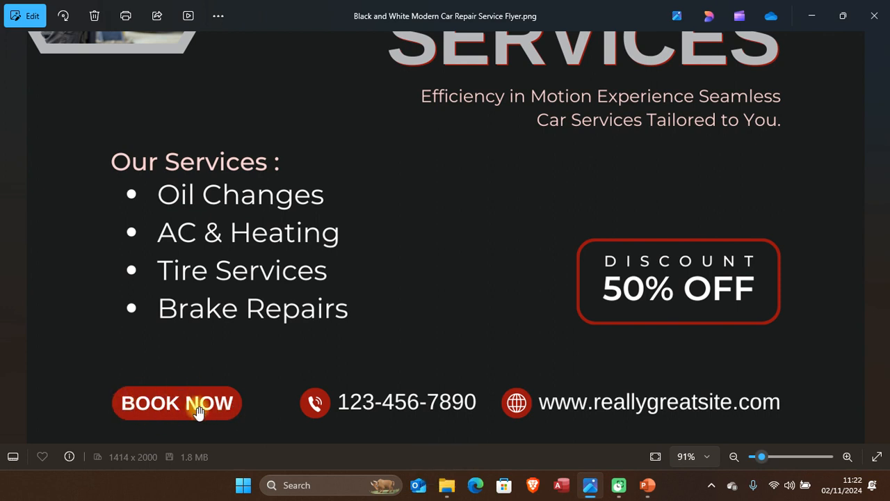
{"action": "key", "text": "alt+Tab"}
{"action": "left_click", "coordinate": [530, 294]}
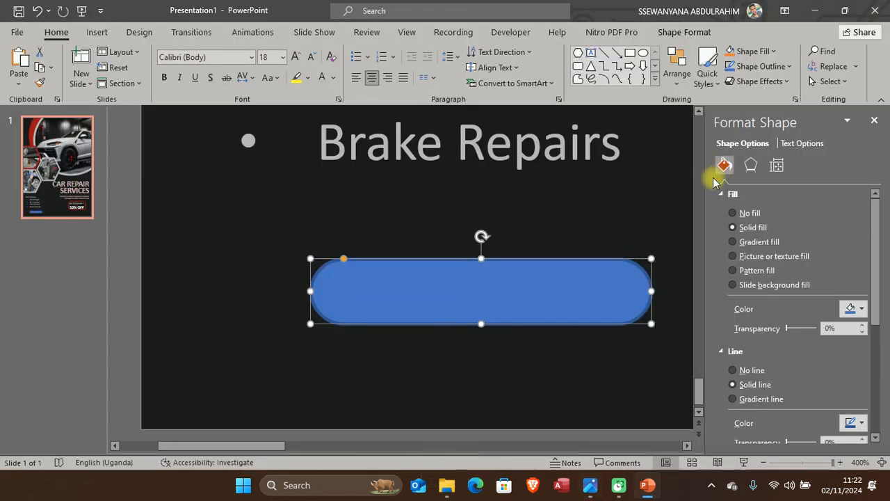
{"action": "left_click", "coordinate": [854, 309]}
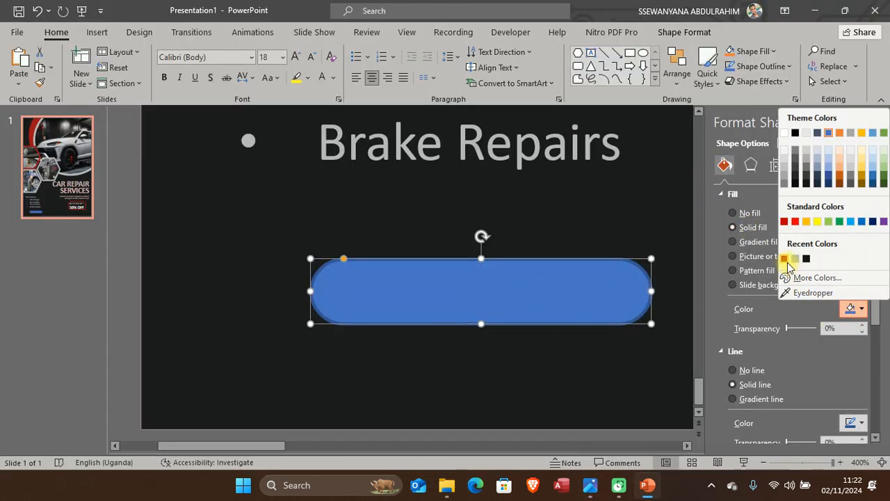
{"action": "left_click", "coordinate": [733, 256]}
{"action": "left_click", "coordinate": [303, 266]}
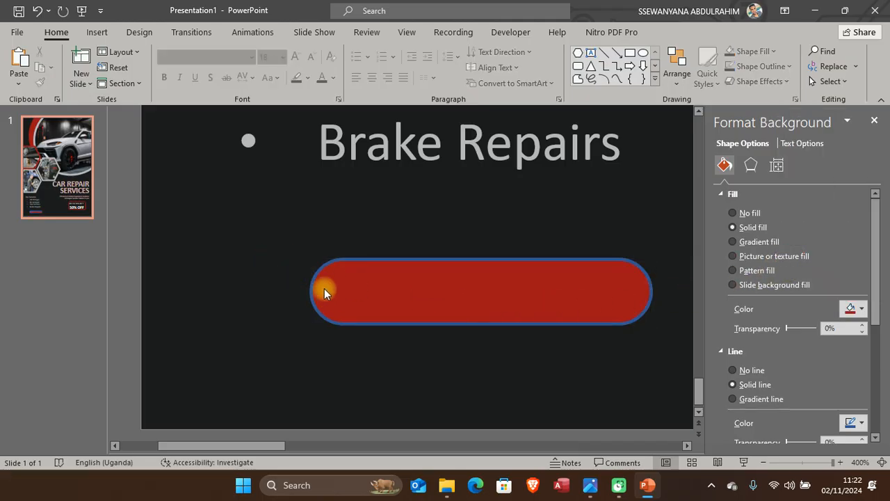
Step: Check the flyer's button edge in Photos, return to PowerPoint, and set the red pill shape's outline to No line
{"action": "key", "text": "alt+Tab"}
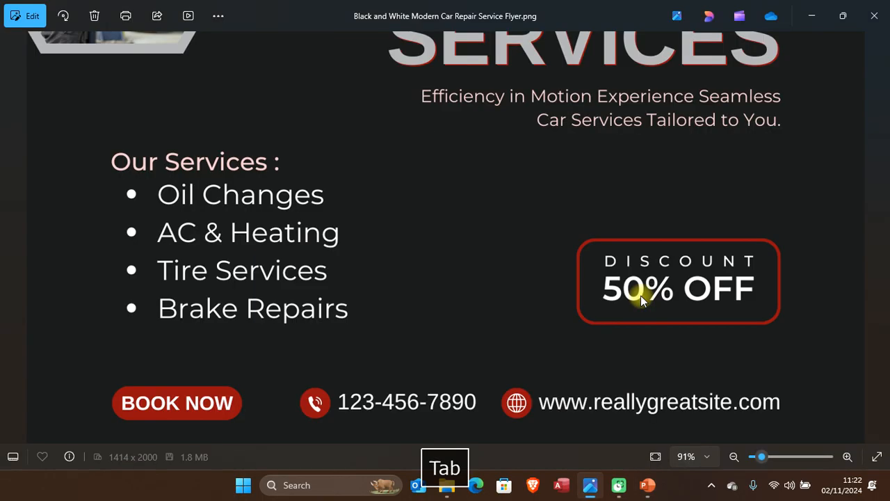
{"action": "key", "text": "alt+Tab"}
{"action": "left_click", "coordinate": [602, 282]}
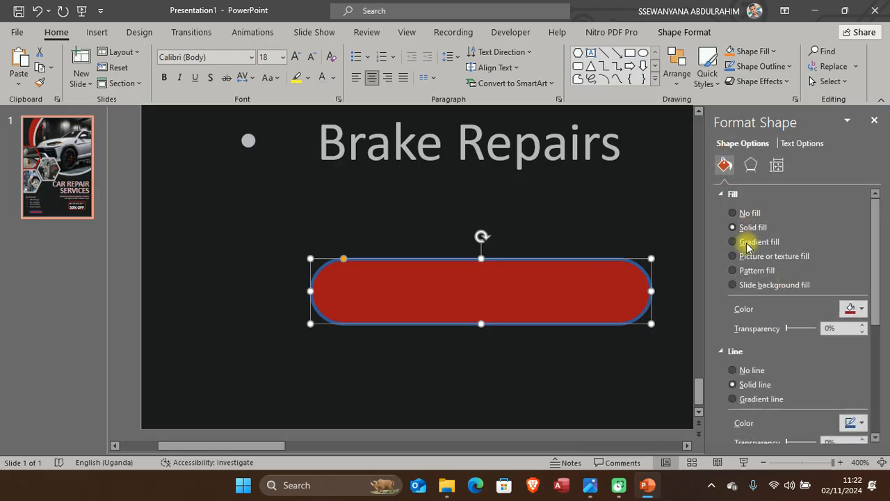
{"action": "left_click", "coordinate": [723, 193]}
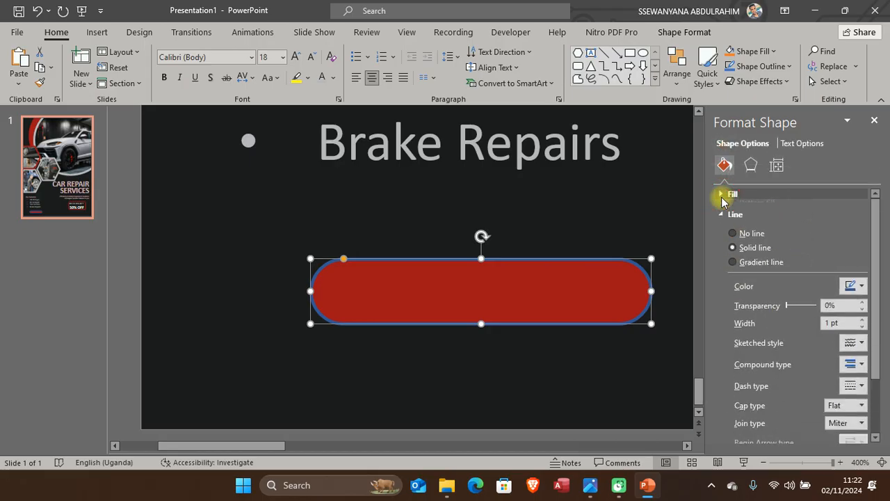
{"action": "left_click", "coordinate": [736, 231]}
{"action": "left_click", "coordinate": [430, 237]}
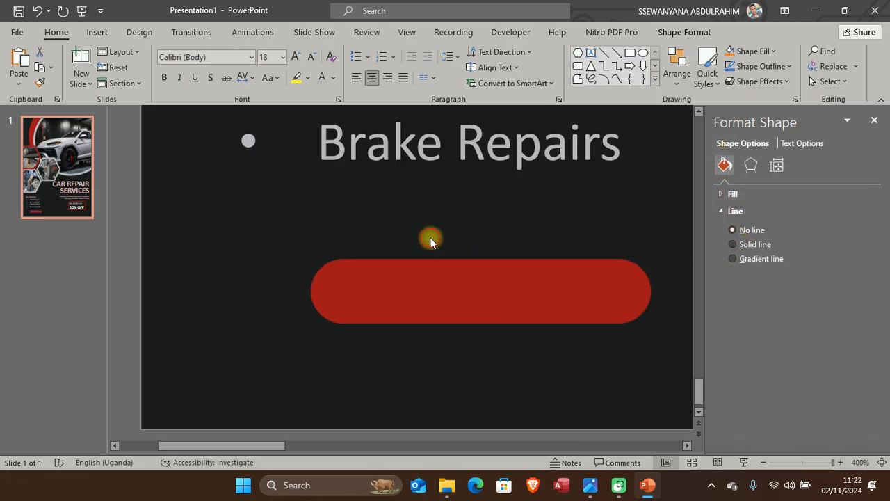
Step: Check the flyer's button wording in Photos, return to PowerPoint, and add the text "BOOK NOW" inside the red pill shape
{"action": "key", "text": "alt+Tab"}
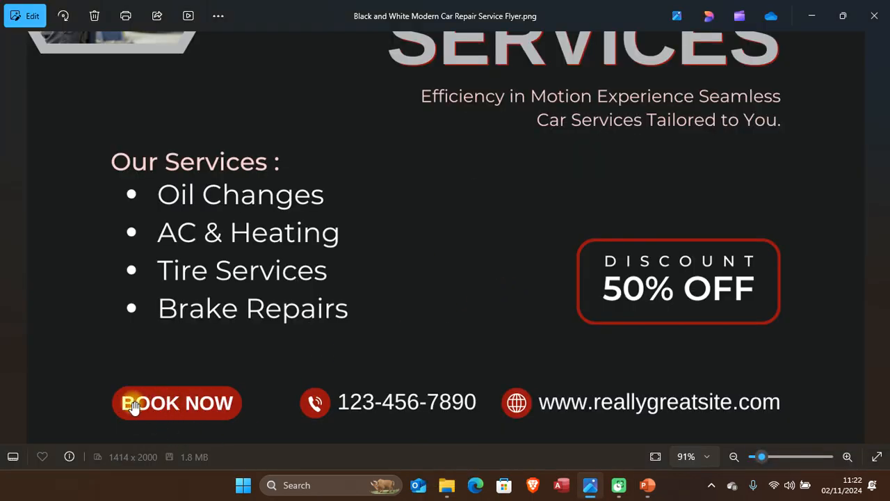
{"action": "key", "text": "alt+Tab"}
{"action": "left_click", "coordinate": [508, 290]}
{"action": "right_click", "coordinate": [509, 290]}
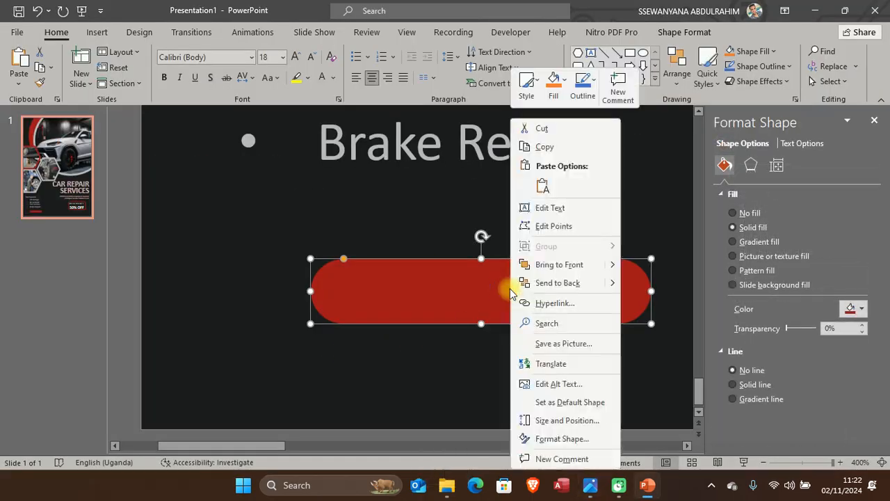
{"action": "left_click", "coordinate": [546, 208]}
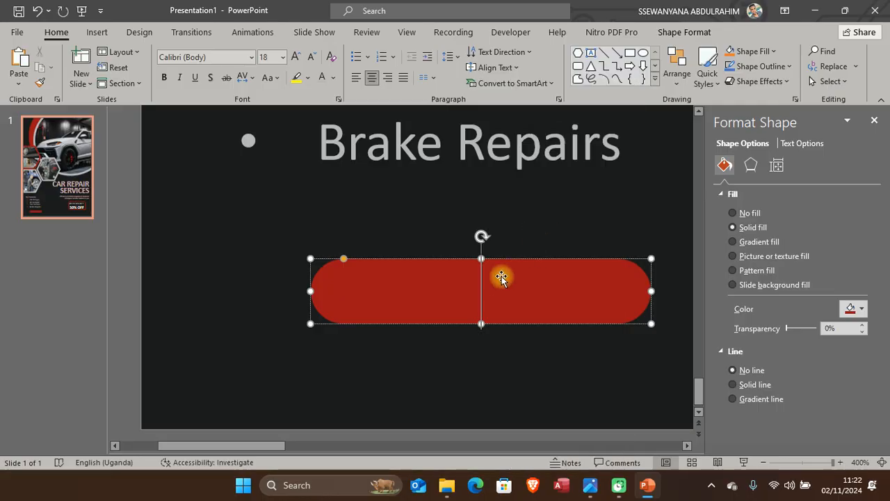
{"action": "type", "text": "BOOK "}
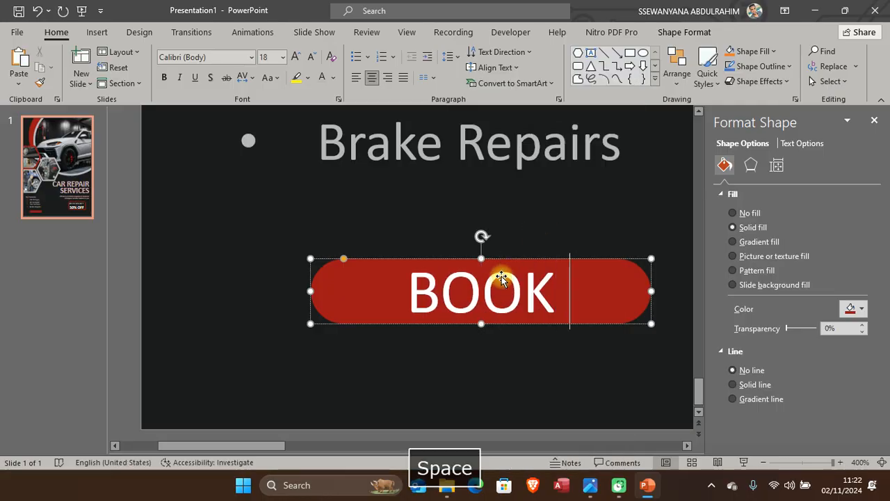
{"action": "type", "text": "NOW"}
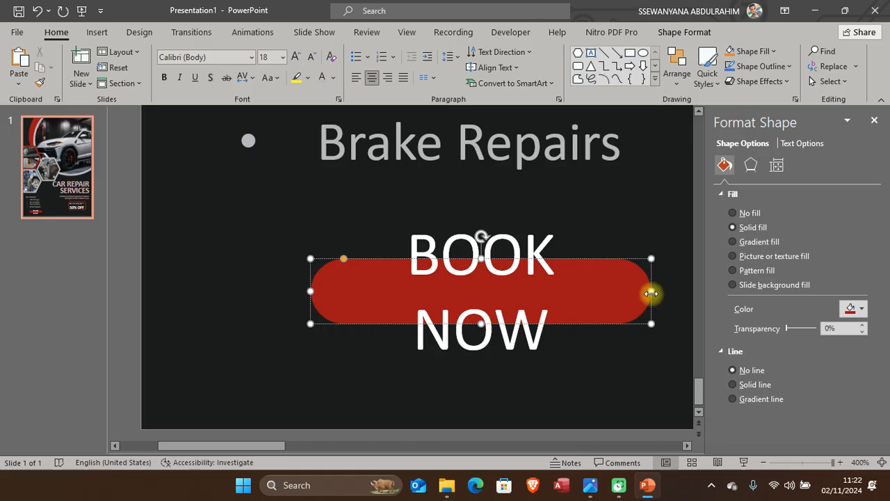
Step: Make the "BOOK NOW" text bold and widen the red pill until the text fits on one line
{"action": "left_click_drag", "start_coordinate": [651, 292], "coordinate": [397, 298]}
{"action": "left_click", "coordinate": [165, 81]}
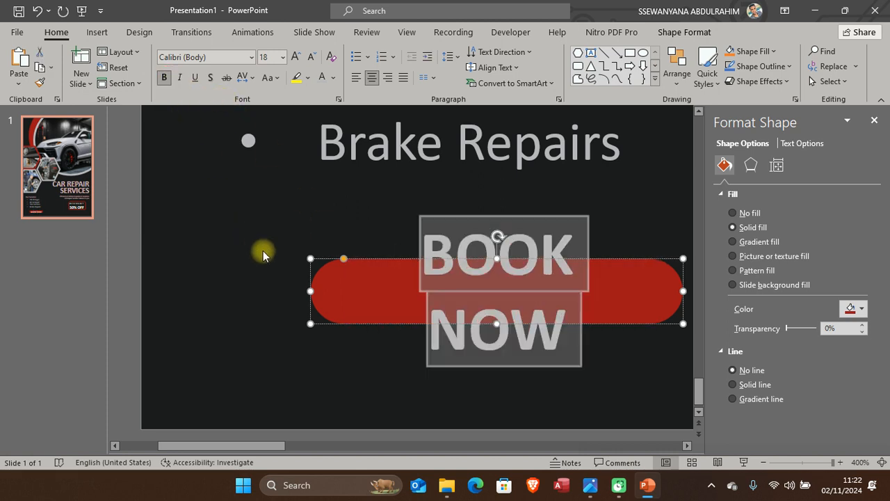
{"action": "left_click_drag", "start_coordinate": [313, 291], "coordinate": [299, 288]}
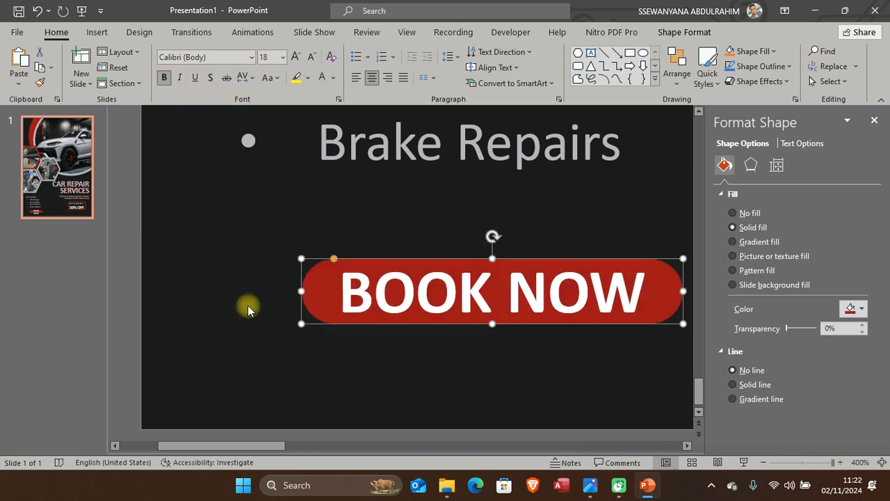
{"action": "left_click", "coordinate": [248, 305]}
Step: Set the "BOOK NOW" text to 12 pt, shrink the pill around it, and position it slightly lower beneath the services list
{"action": "scroll", "coordinate": [422, 272], "scroll_direction": "down", "scroll_amount": 8, "text": "ctrl"}
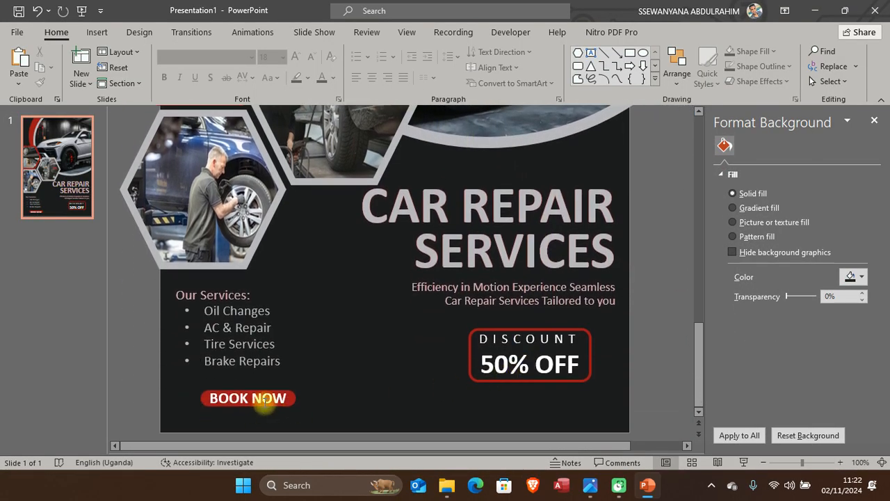
{"action": "left_click", "coordinate": [264, 402]}
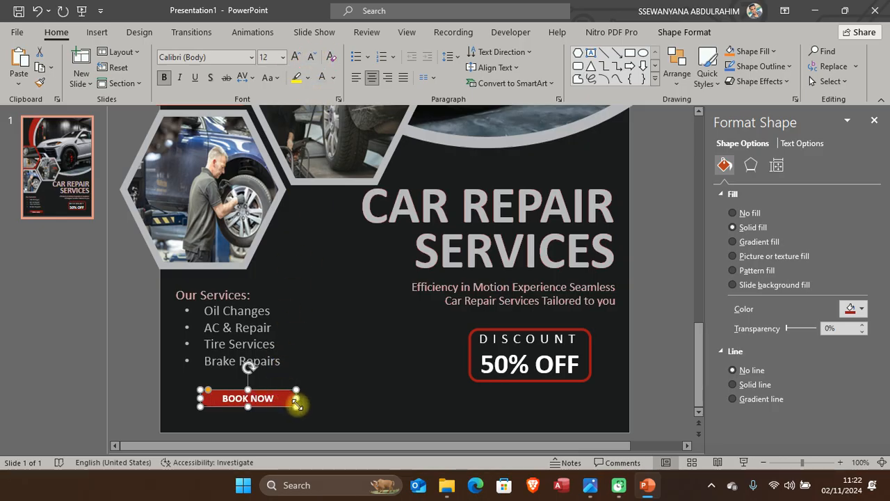
{"action": "left_click_drag", "start_coordinate": [296, 407], "coordinate": [235, 413]}
{"action": "left_click", "coordinate": [127, 390]}
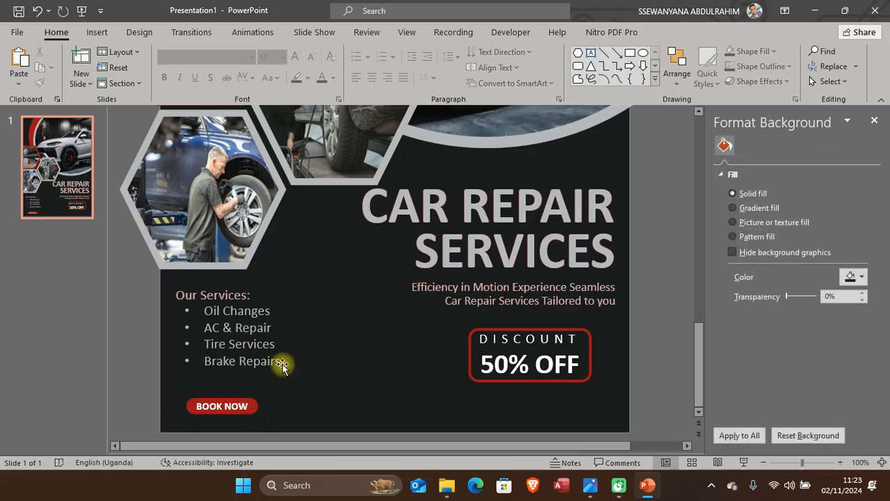
Step: Check the flyer's round phone icon in Photos, return to PowerPoint, and draw a circle about 1.15 cm wide beside the "BOOK NOW" button
{"action": "key", "text": "alt+Tab"}
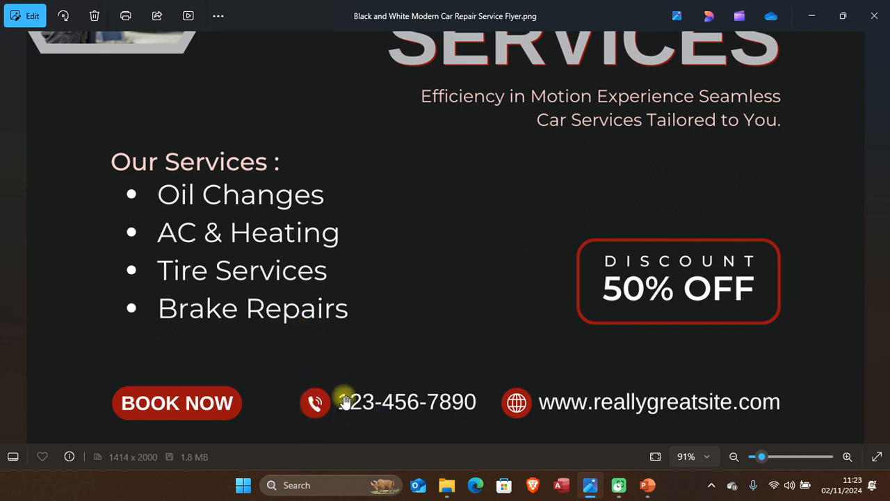
{"action": "key", "text": "alt+Tab"}
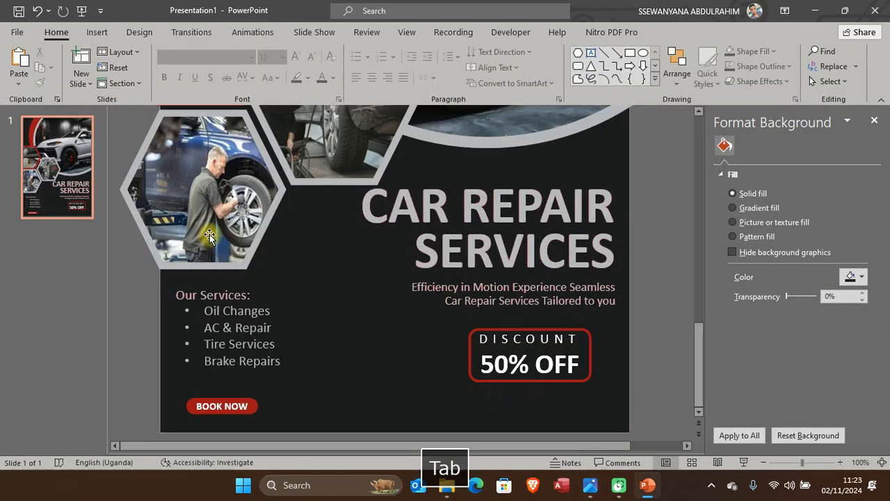
{"action": "left_click", "coordinate": [96, 32]}
{"action": "left_click", "coordinate": [208, 82]}
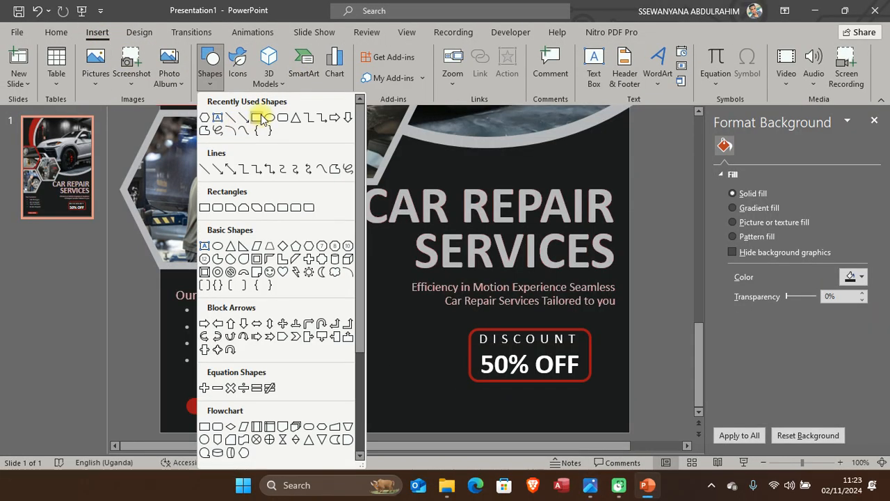
{"action": "left_click", "coordinate": [270, 118]}
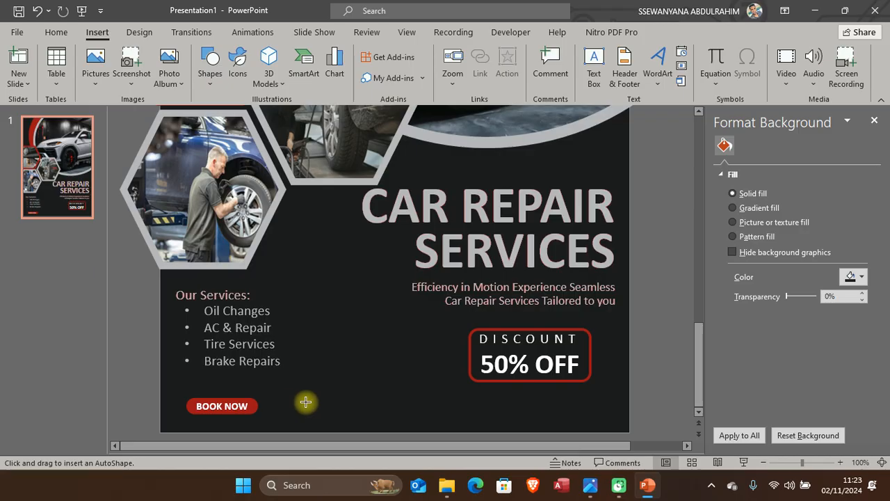
{"action": "mouse_move", "coordinate": [297, 402]}
{"action": "left_mouse_down"}
{"action": "mouse_move", "coordinate": [352, 435]}
{"action": "mouse_move", "coordinate": [323, 400]}
{"action": "left_mouse_up"}
Step: Shrink the blue circle to the height of the "BOOK NOW" pill and align it level with the pill
{"action": "scroll", "coordinate": [329, 387], "scroll_direction": "up", "scroll_amount": 6}
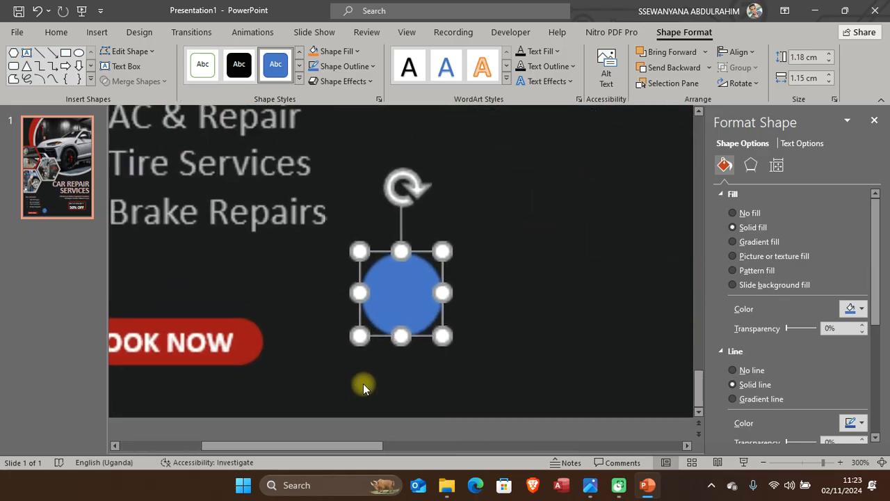
{"action": "left_click_drag", "start_coordinate": [368, 322], "coordinate": [332, 343]}
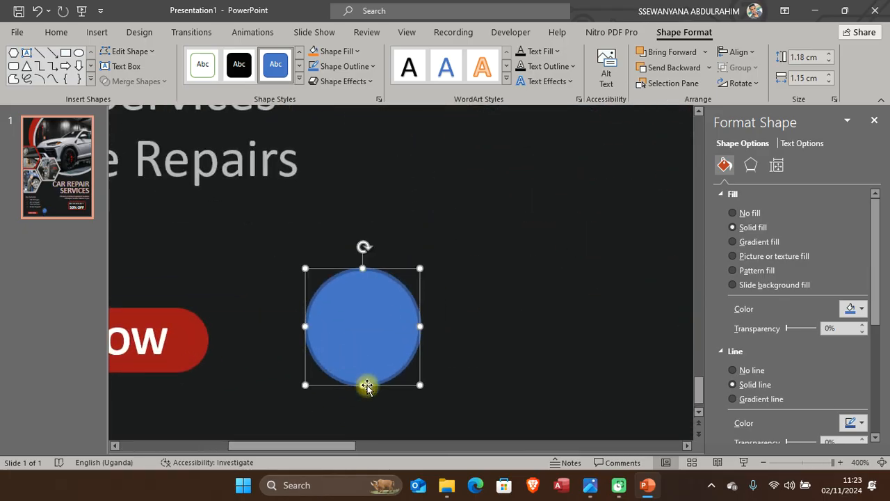
{"action": "left_click_drag", "start_coordinate": [319, 288], "coordinate": [334, 304]}
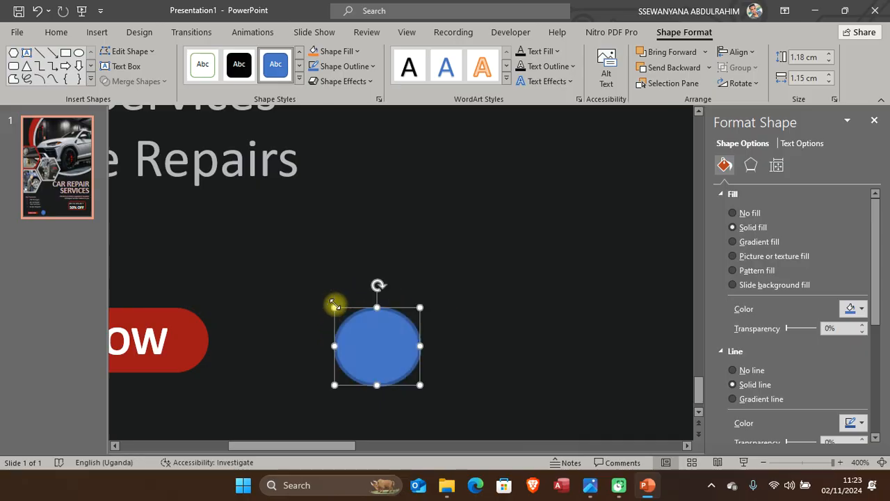
{"action": "left_click", "coordinate": [451, 376]}
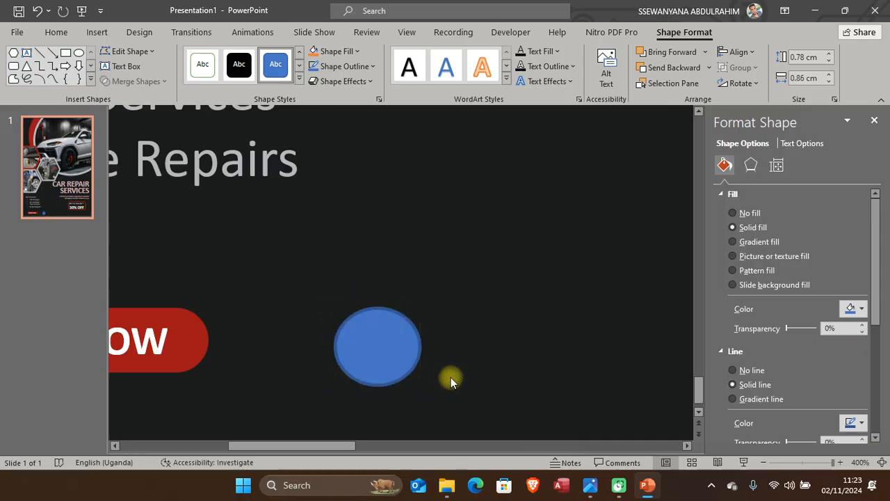
{"action": "scroll", "coordinate": [442, 357], "scroll_direction": "down", "scroll_amount": 2}
{"action": "left_click_drag", "start_coordinate": [387, 344], "coordinate": [386, 336]}
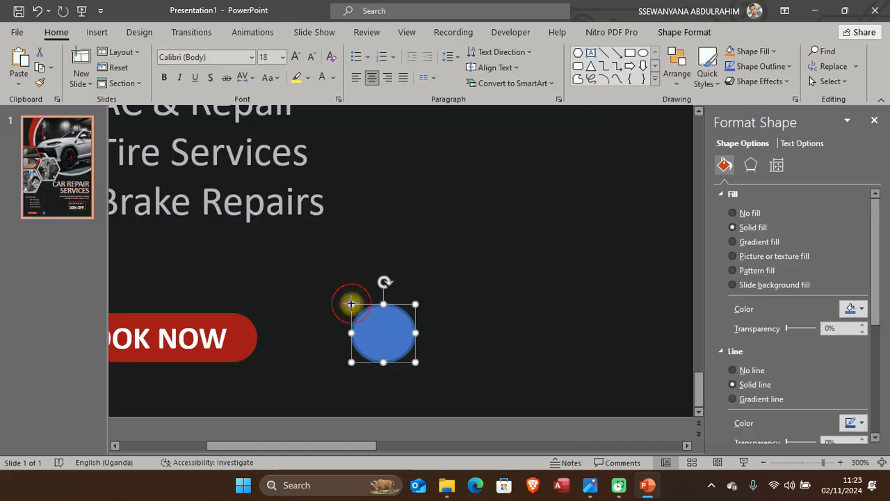
{"action": "left_click_drag", "start_coordinate": [351, 304], "coordinate": [350, 302]}
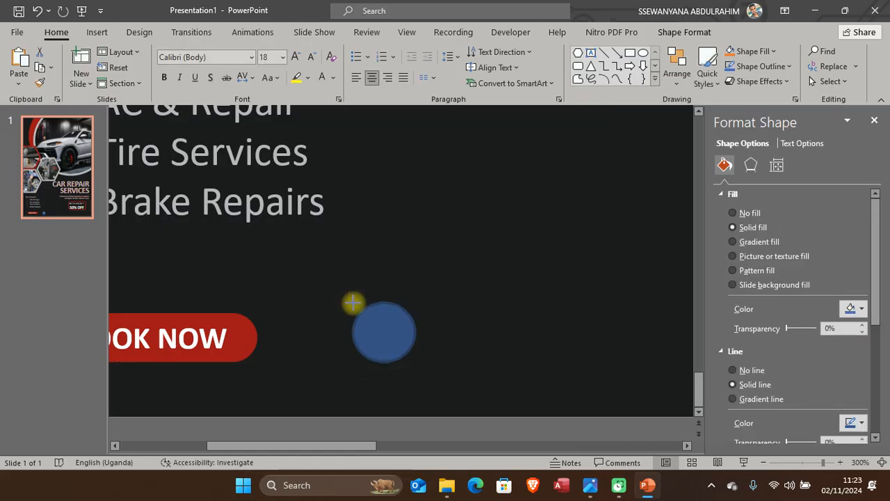
{"action": "left_click_drag", "start_coordinate": [356, 295], "coordinate": [355, 304]}
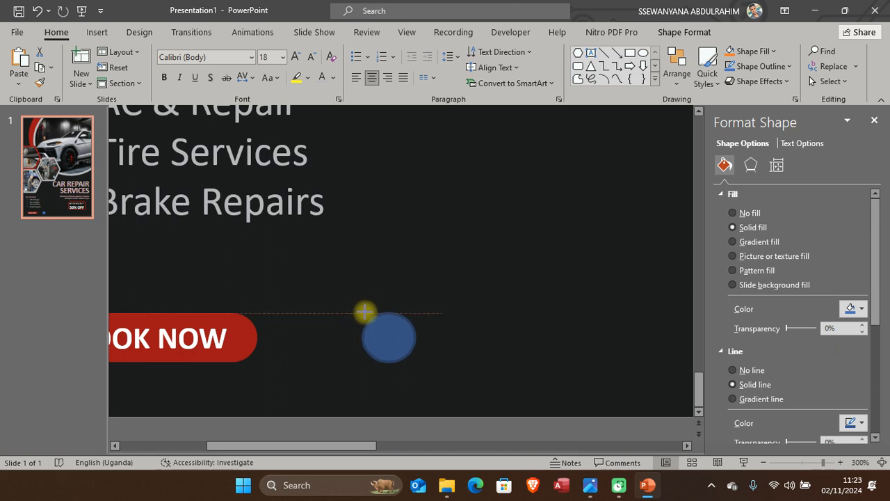
{"action": "left_click_drag", "start_coordinate": [364, 315], "coordinate": [363, 312]}
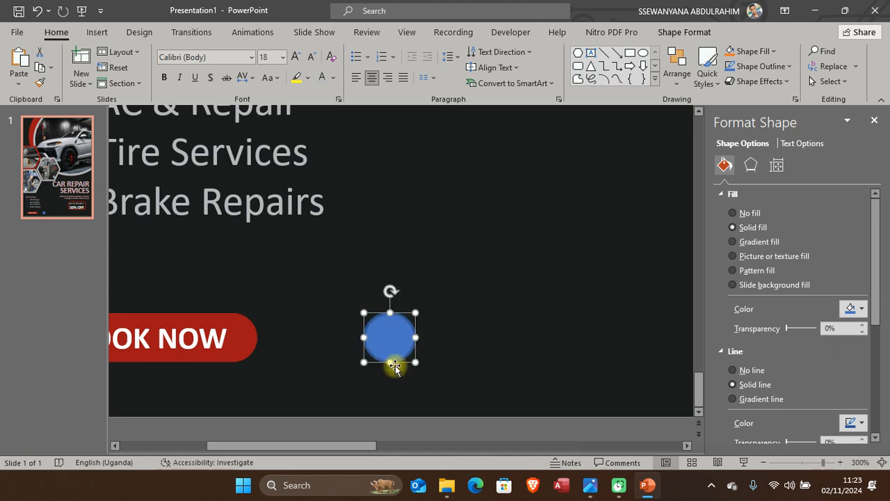
{"action": "left_click", "coordinate": [454, 354]}
Step: Check the flyer's icon color in Photos, return to PowerPoint, and give the circle the recent dark red fill with No line
{"action": "key", "text": "alt+Tab"}
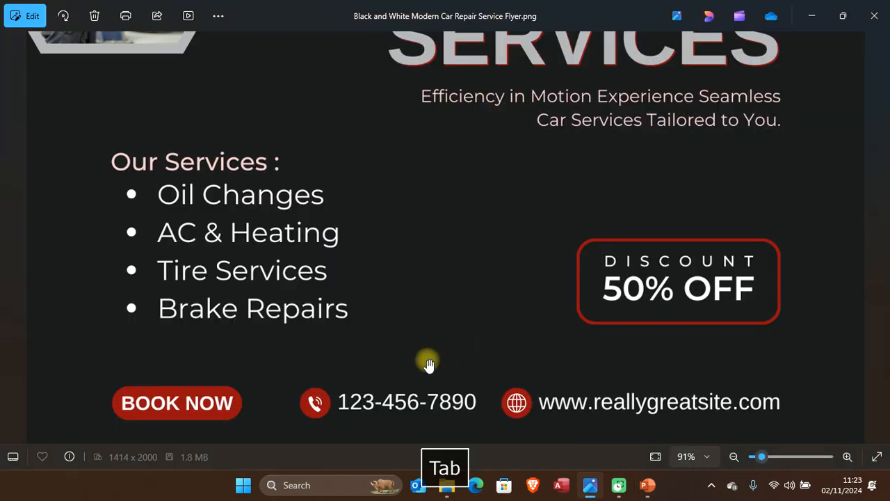
{"action": "key", "text": "alt+Tab"}
{"action": "left_click", "coordinate": [411, 351]}
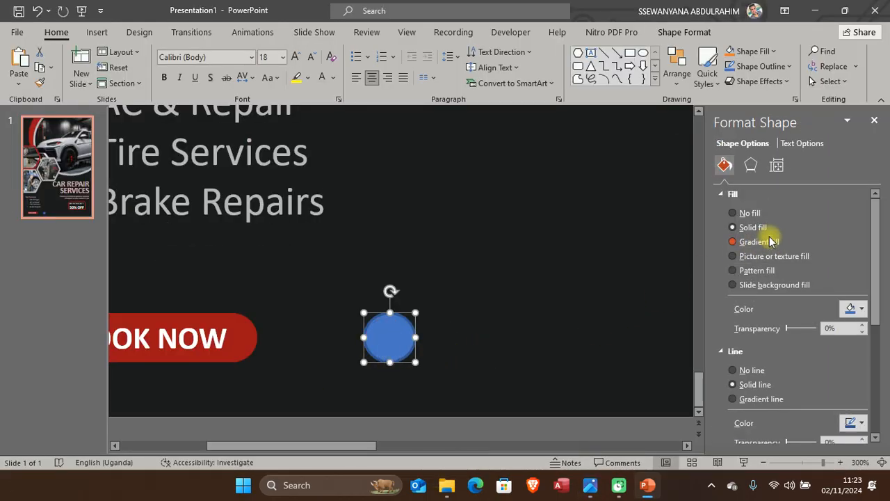
{"action": "left_click", "coordinate": [853, 309]}
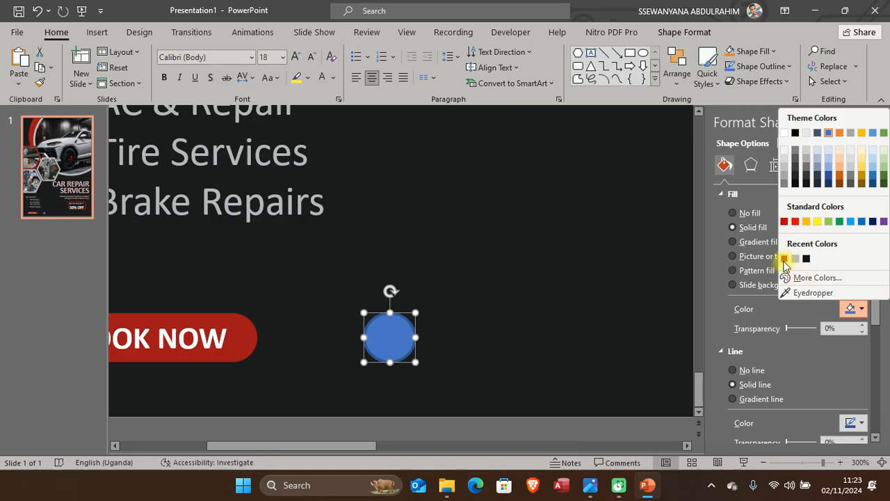
{"action": "left_click", "coordinate": [784, 258]}
{"action": "left_click", "coordinate": [723, 196]}
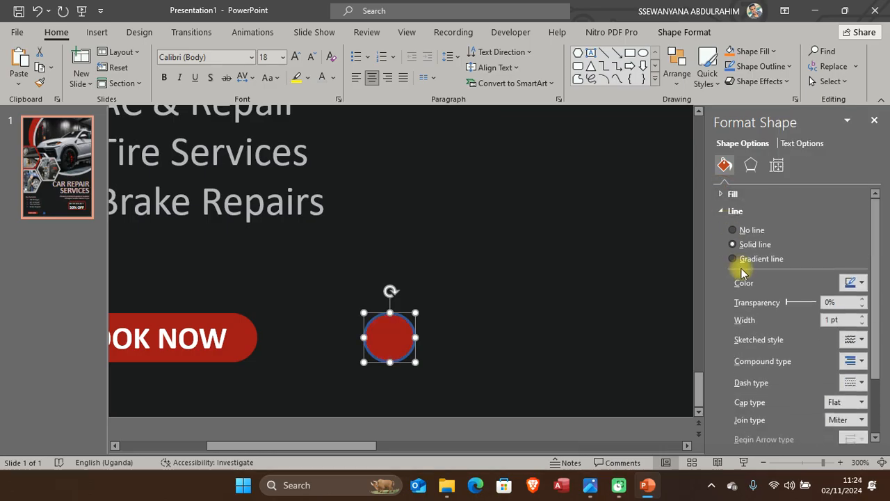
{"action": "left_click", "coordinate": [742, 231]}
{"action": "left_click", "coordinate": [497, 334]}
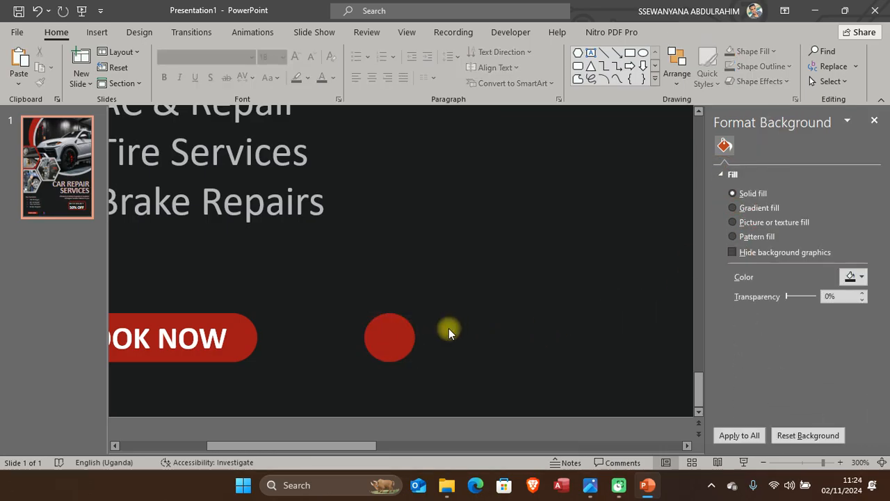
{"action": "scroll", "coordinate": [452, 327], "scroll_direction": "down", "scroll_amount": 5}
{"action": "scroll", "coordinate": [453, 328], "scroll_direction": "down", "scroll_amount": 2}
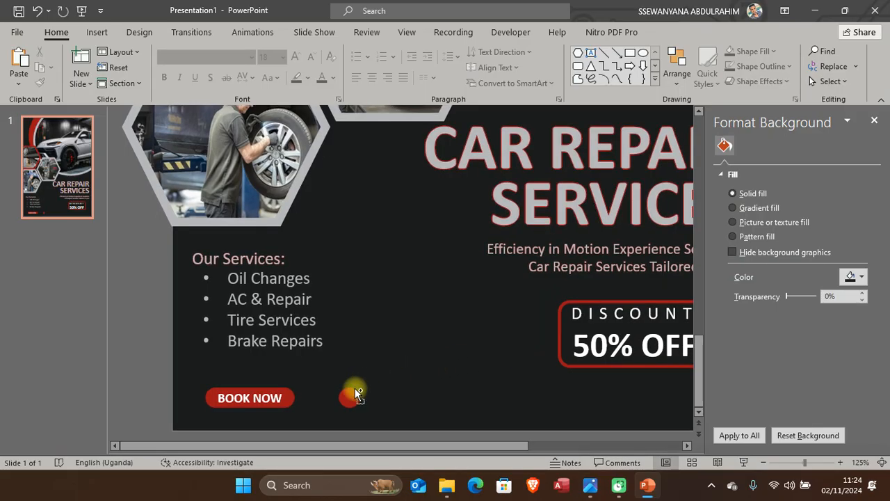
{"action": "scroll", "coordinate": [353, 388], "scroll_direction": "up", "scroll_amount": 6}
{"action": "scroll", "coordinate": [352, 387], "scroll_direction": "down", "scroll_amount": 5}
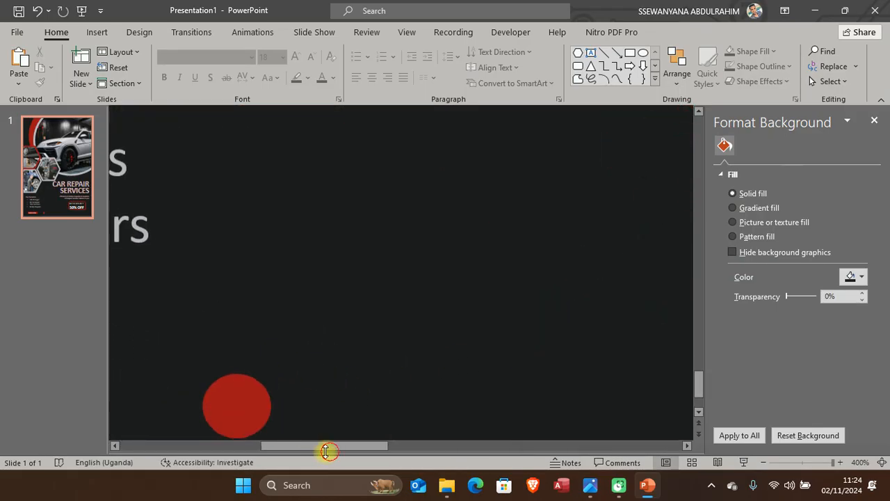
{"action": "left_click_drag", "start_coordinate": [309, 445], "coordinate": [228, 445]}
{"action": "scroll", "coordinate": [595, 349], "scroll_direction": "down", "scroll_amount": 1}
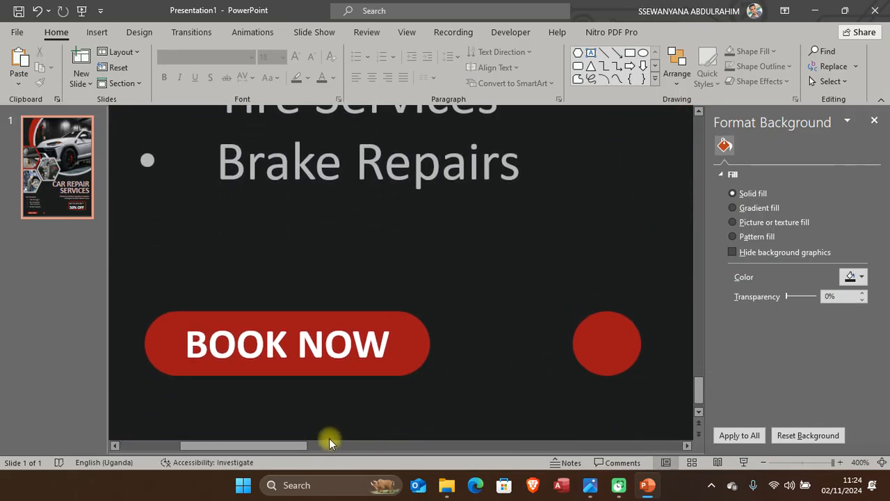
{"action": "left_click_drag", "start_coordinate": [318, 452], "coordinate": [394, 448]}
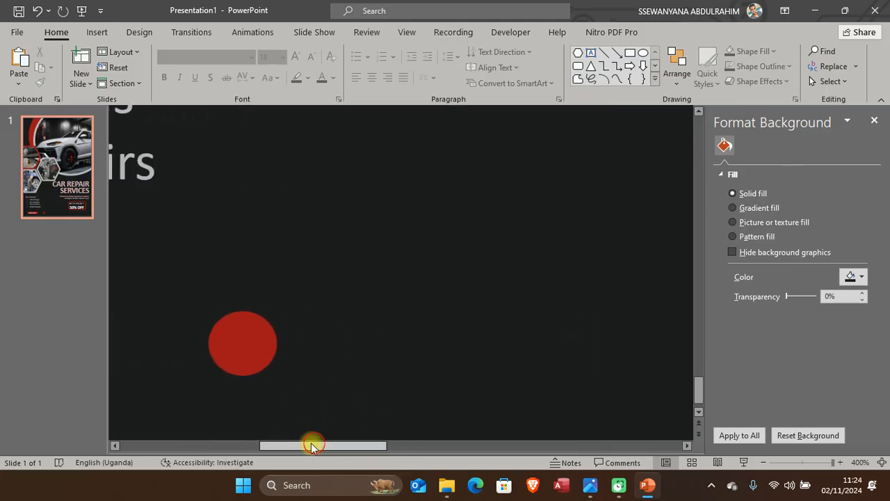